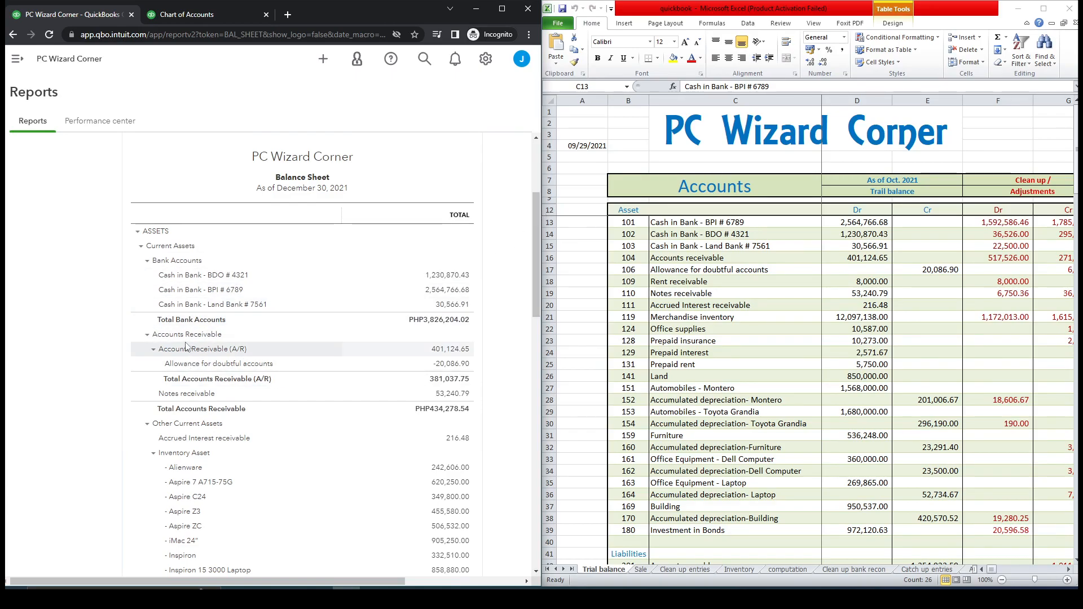
# Review the balance sheet's current and fixed asset groups against the accounts in the spreadsheet trial balance.
pyautogui.click(148, 424)
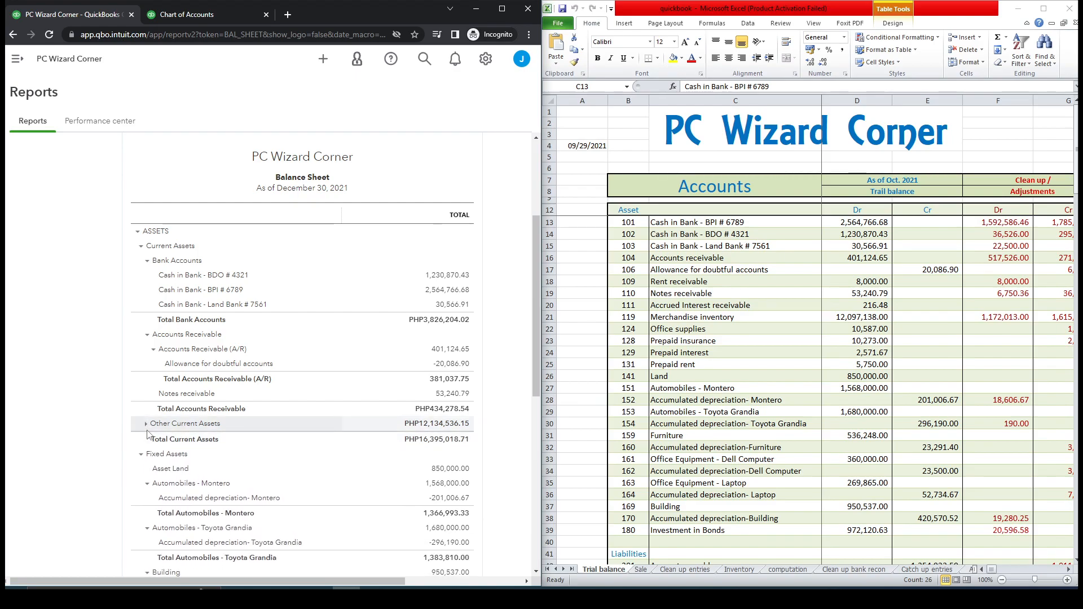
pyautogui.click(146, 424)
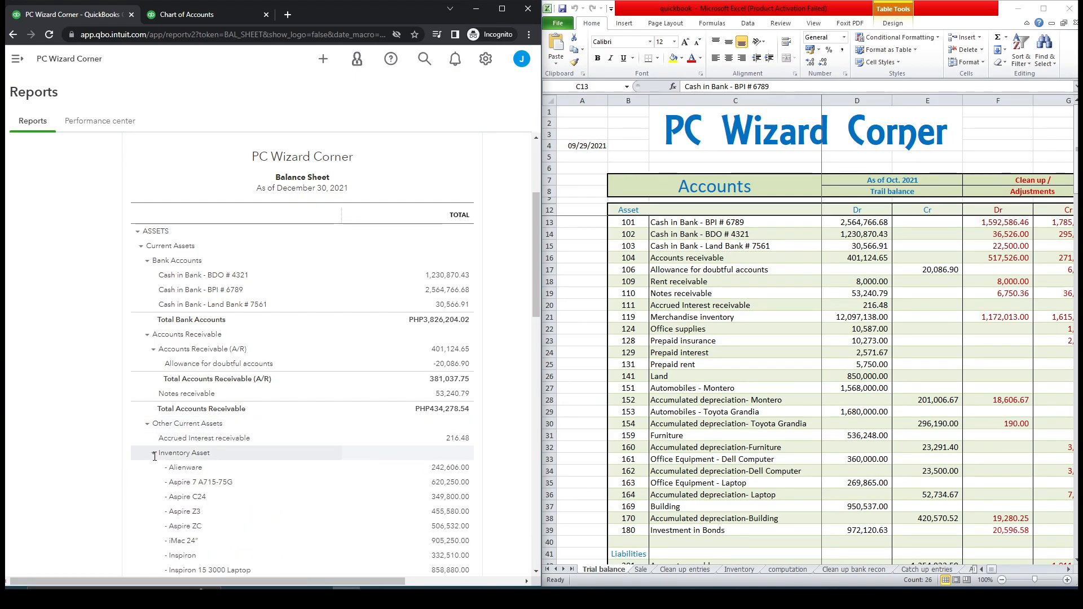
pyautogui.click(153, 453)
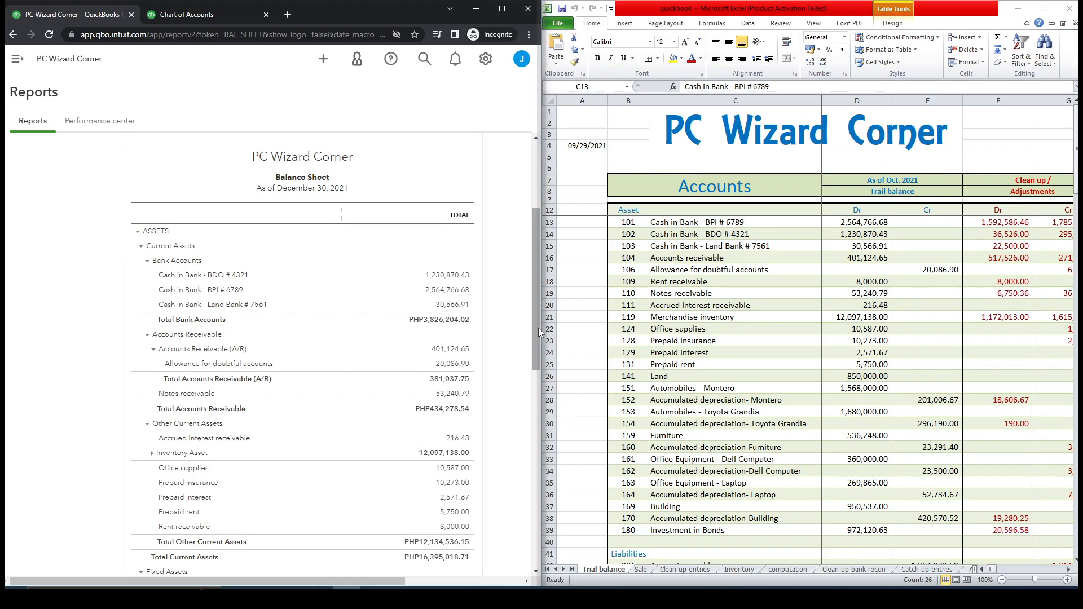
pyautogui.moveTo(537, 330); pyautogui.dragTo(532, 403)
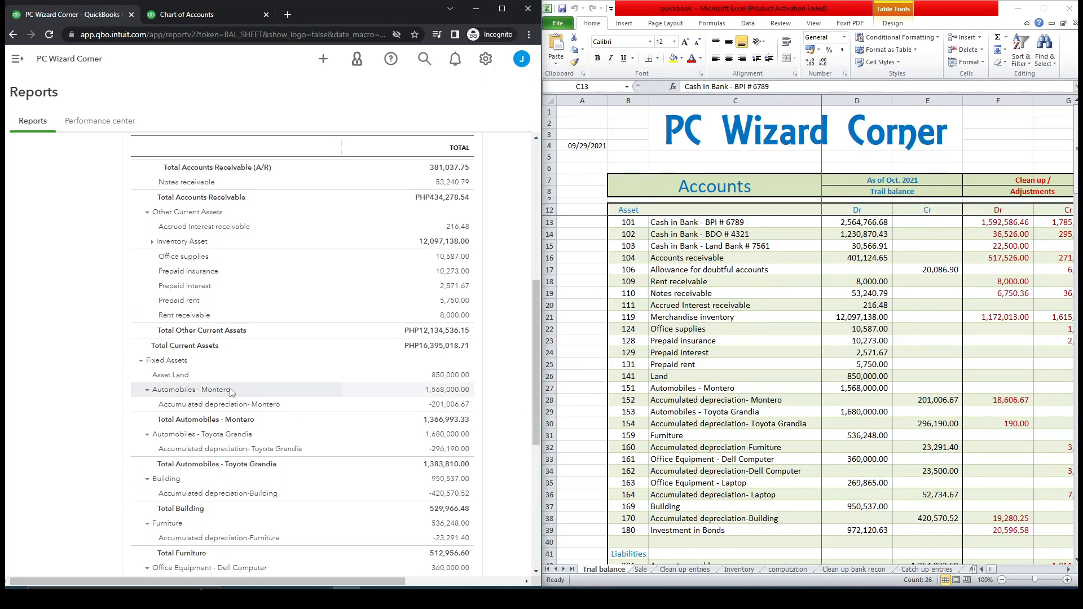
pyautogui.moveTo(534, 343); pyautogui.dragTo(540, 298)
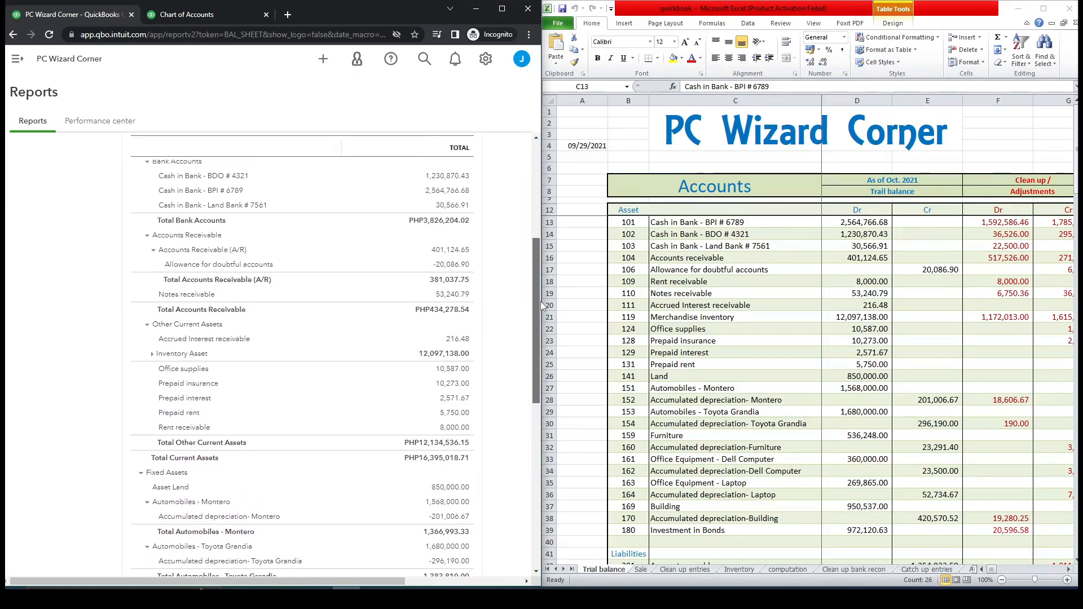
pyautogui.click(699, 454)
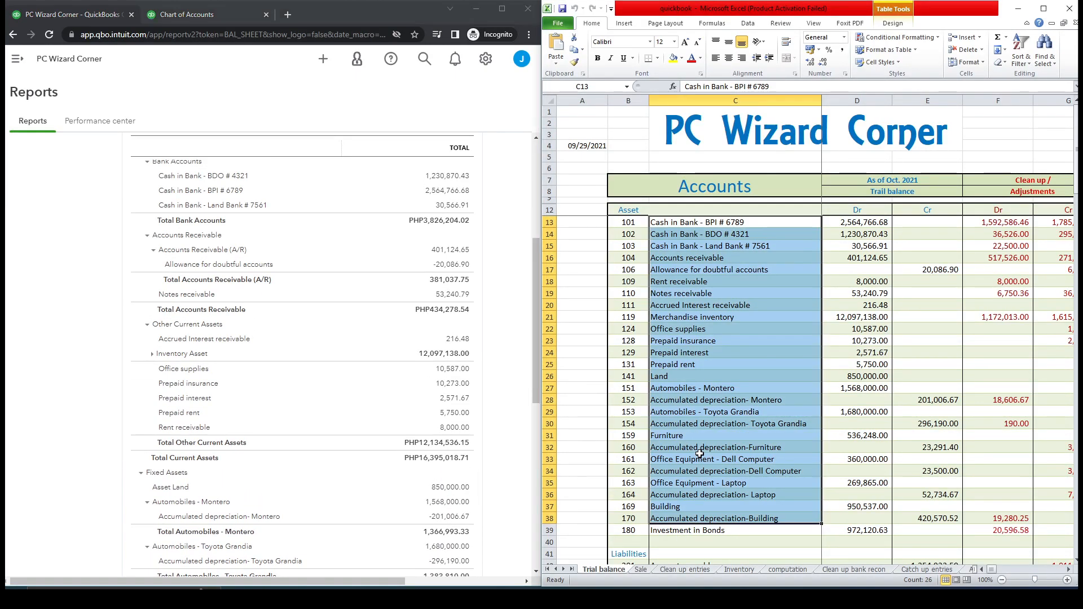
pyautogui.click(708, 532)
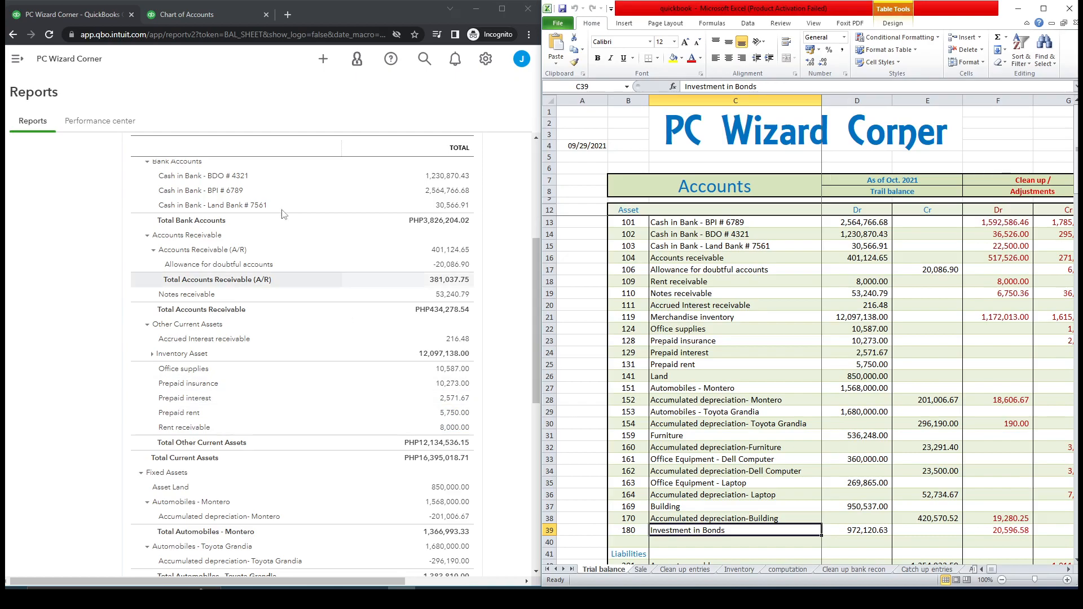
# Start a new account from the Chart of Accounts and review the Investment in Bonds schedule on the computation sheet.
pyautogui.click(206, 17)
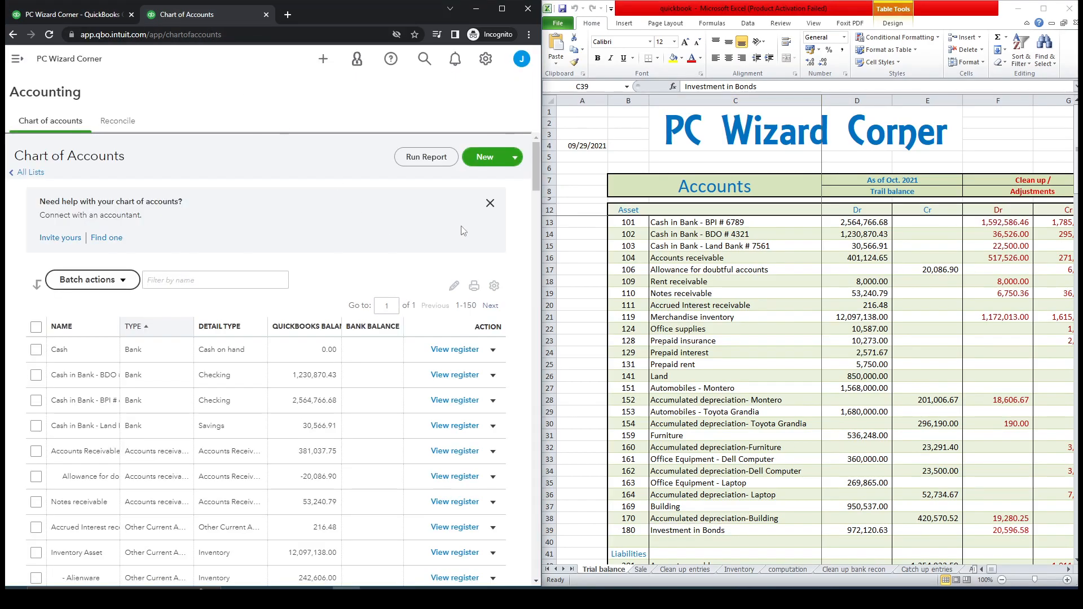
pyautogui.click(483, 163)
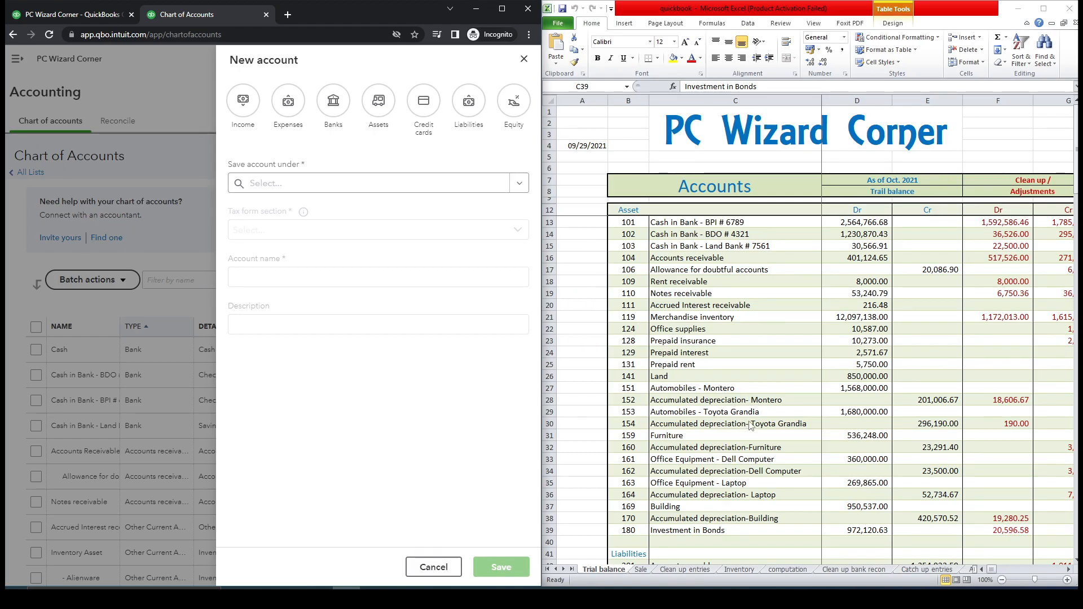
pyautogui.click(786, 570)
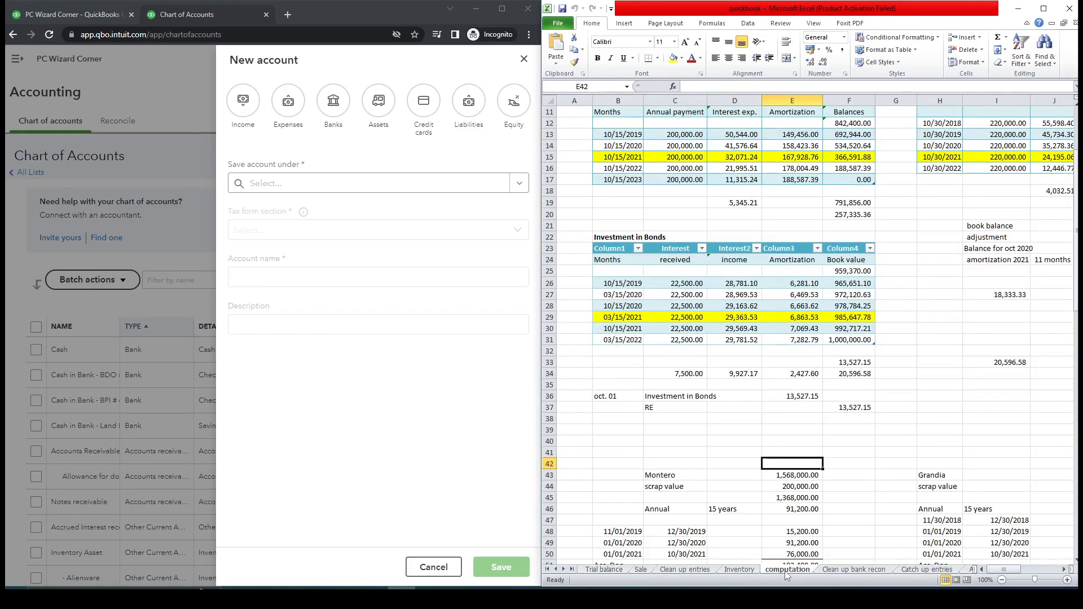
pyautogui.click(632, 285)
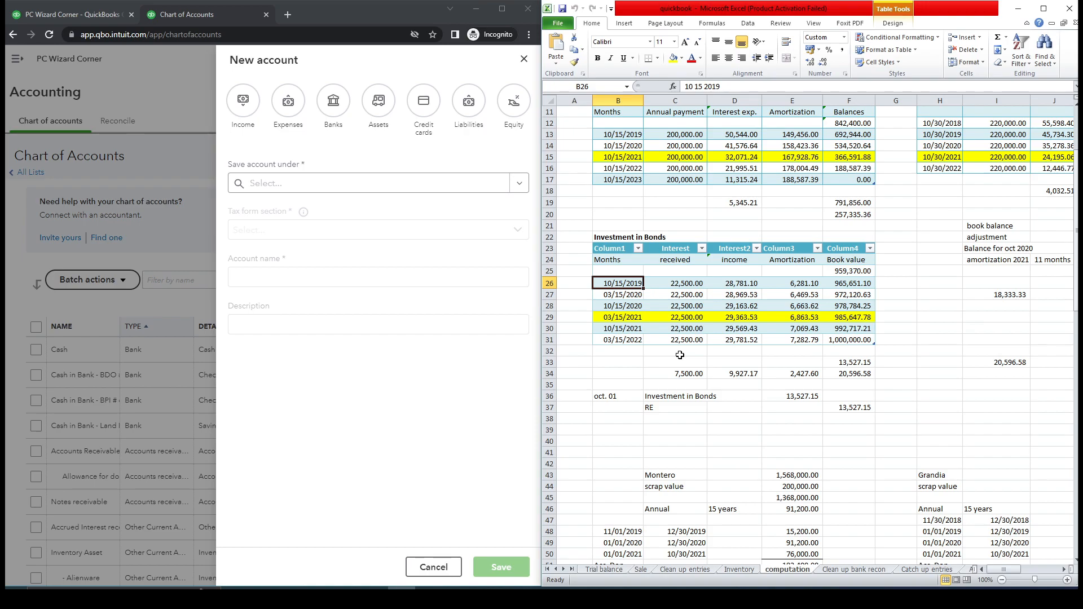
pyautogui.click(636, 341)
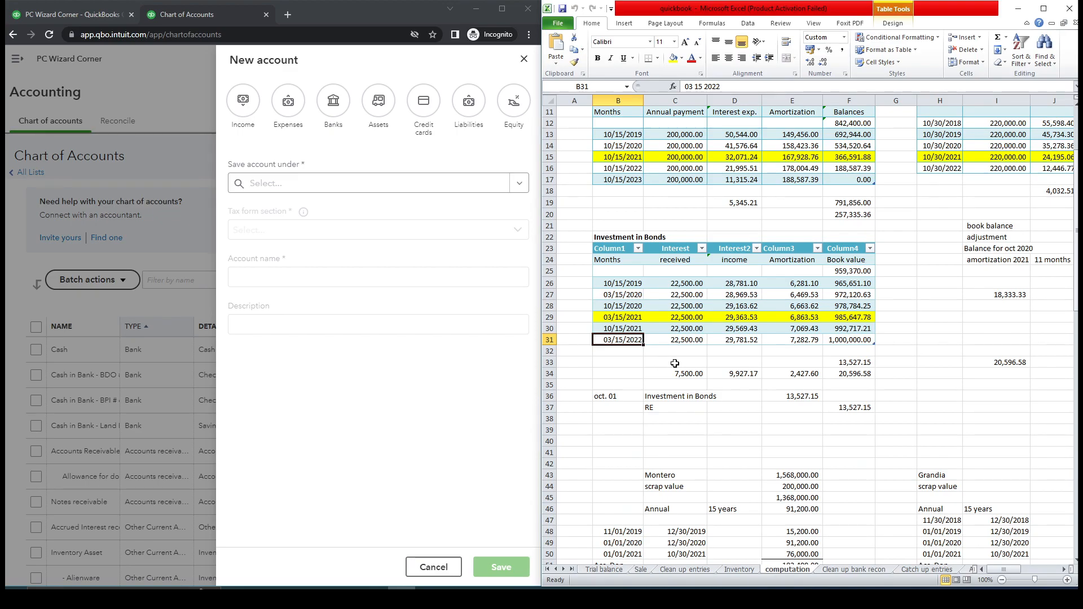
pyautogui.click(633, 285)
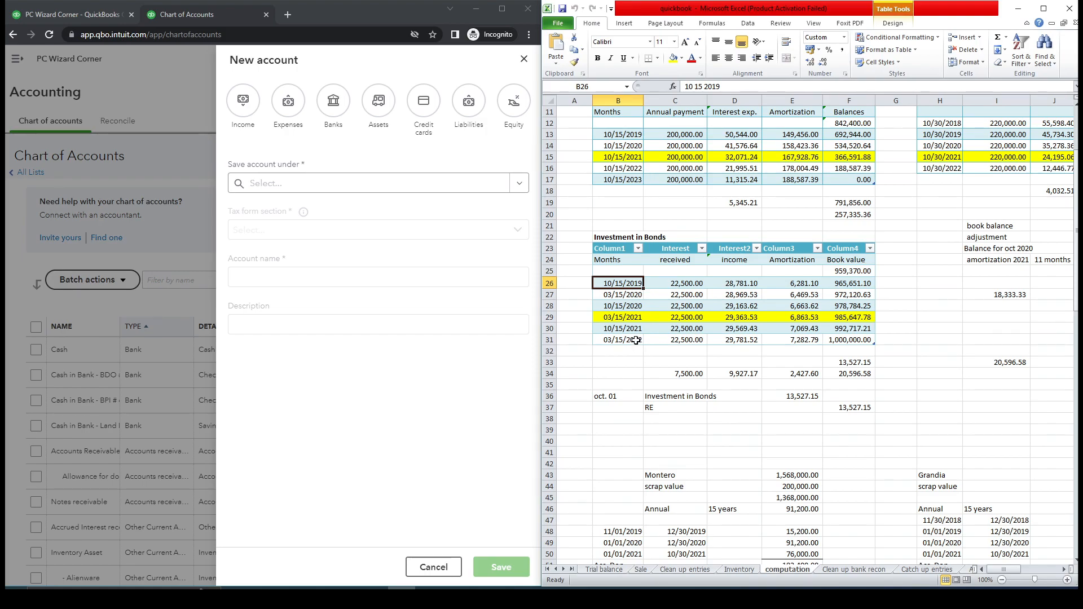
# Choose the Assets account type and save the account under Other Current Assets.
pyautogui.click(389, 115)
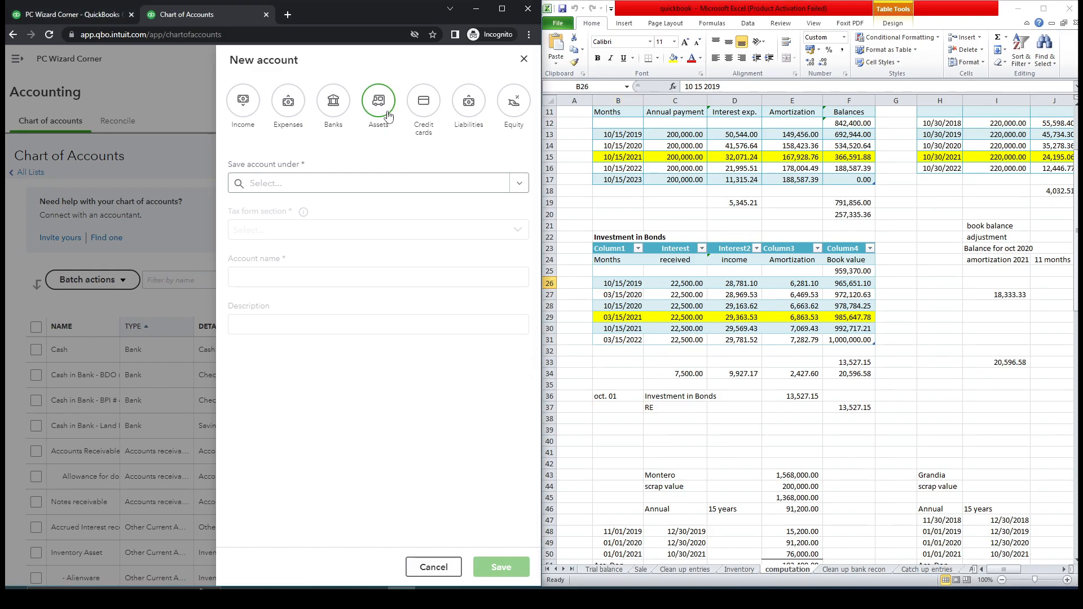
pyautogui.click(520, 184)
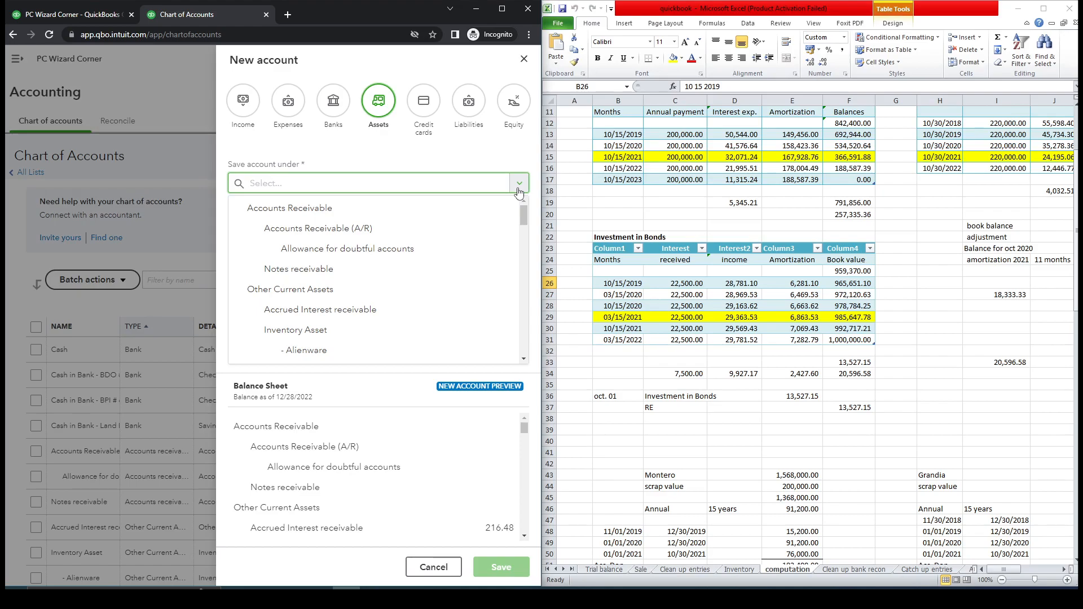
pyautogui.click(424, 297)
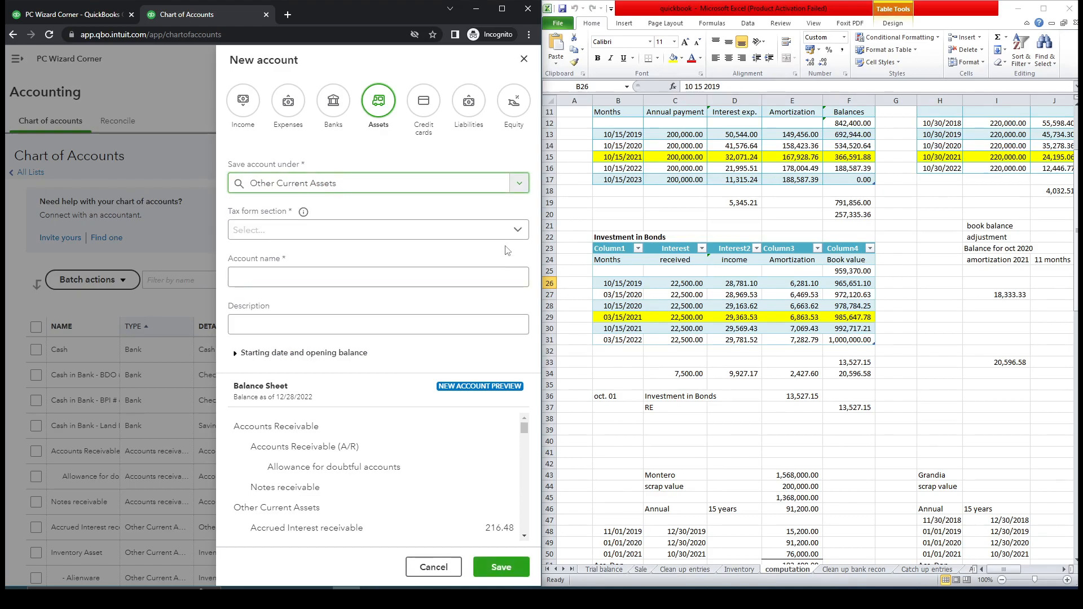
# Browse the available tax form section options for the account.
pyautogui.click(518, 230)
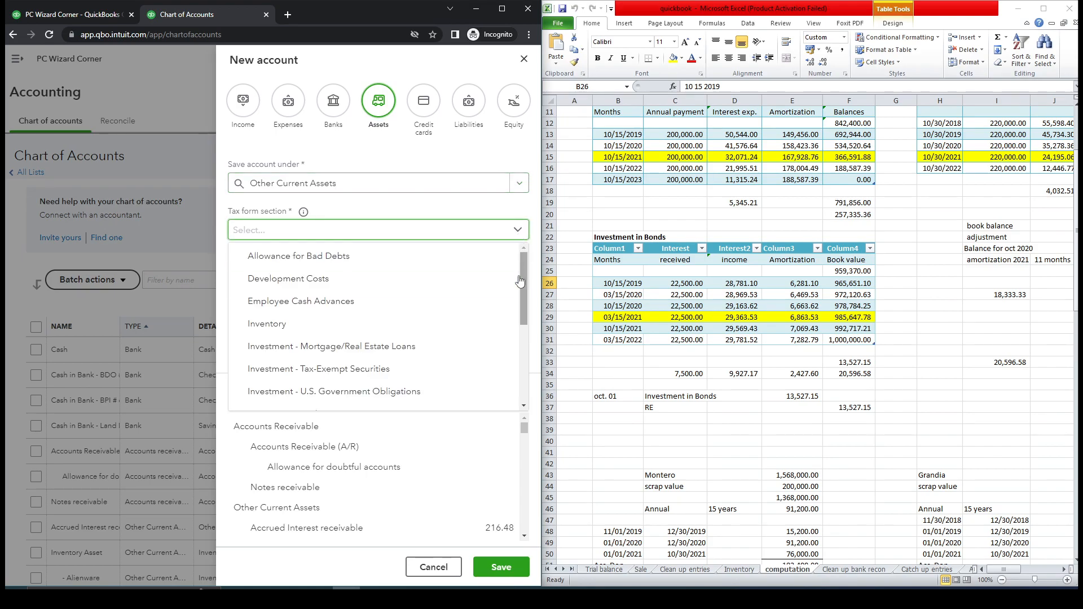
pyautogui.scroll(-1, 523, 273)
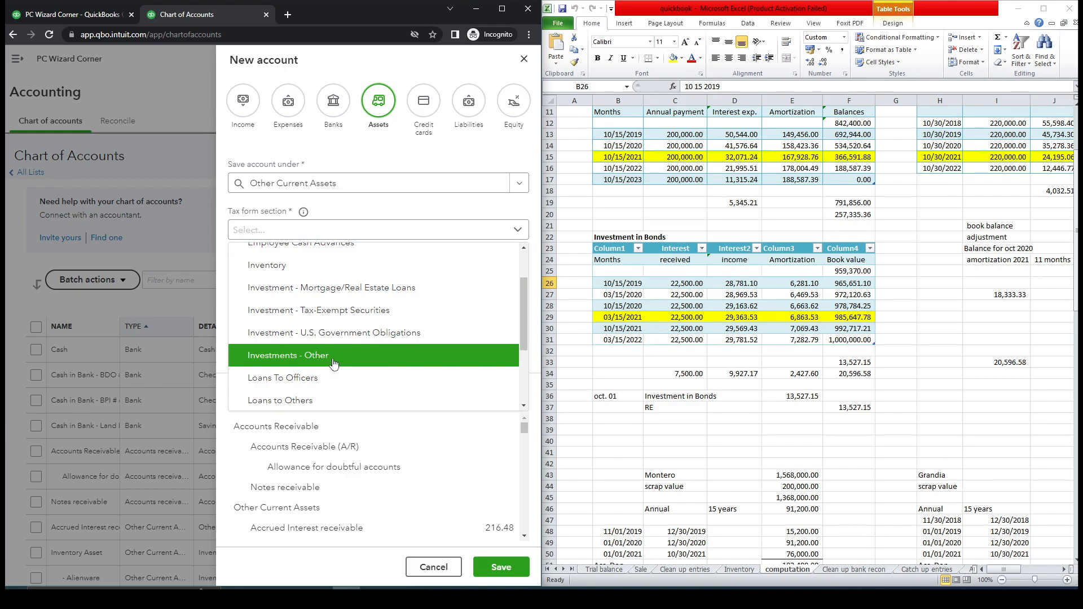
pyautogui.moveTo(522, 320)
pyautogui.mouseDown()
pyautogui.moveTo(521, 381)
pyautogui.moveTo(520, 338)
pyautogui.mouseUp()
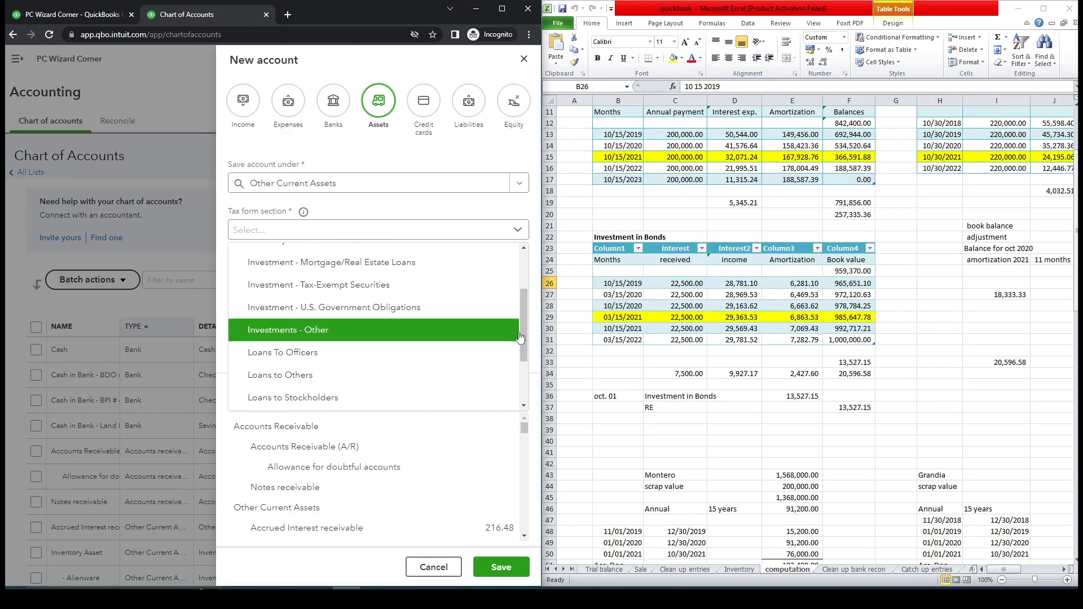
pyautogui.click(451, 210)
# Try placing the account under Other Assets before returning it to Other Current Assets.
pyautogui.click(519, 188)
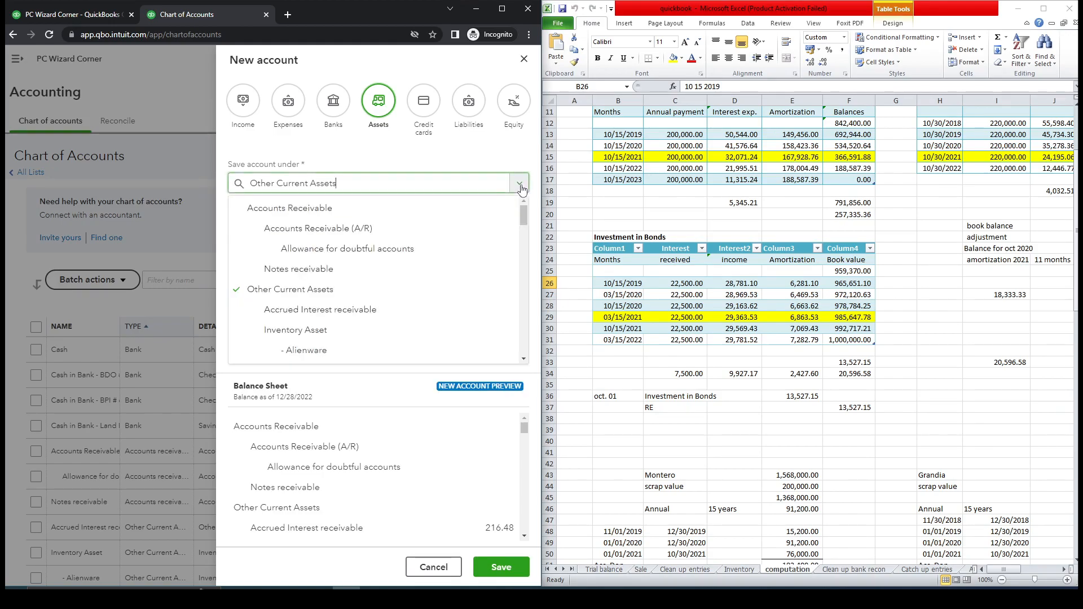
pyautogui.moveTo(525, 211); pyautogui.dragTo(522, 351)
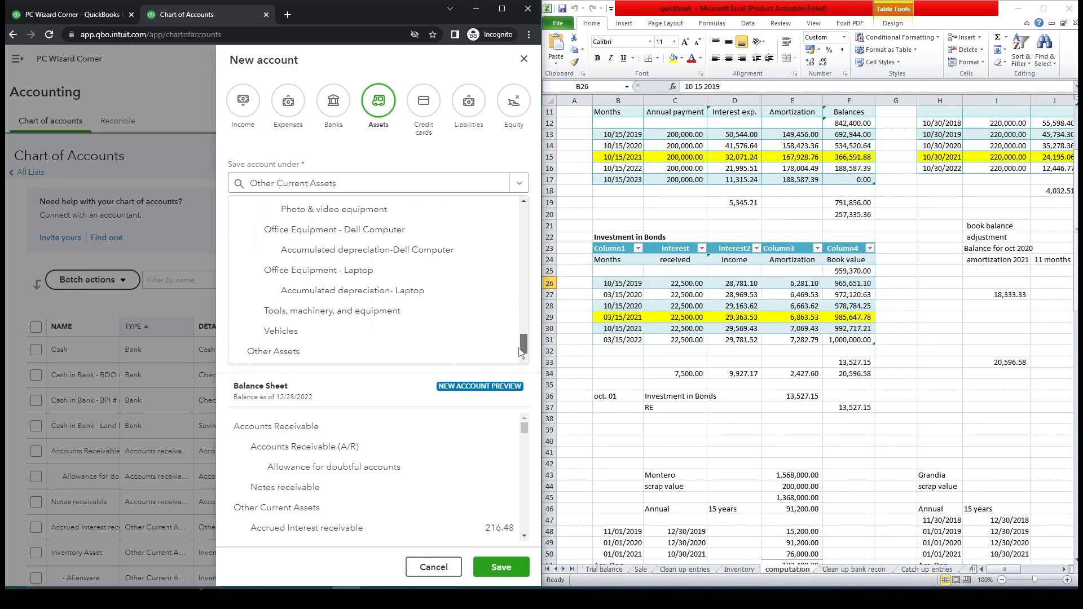
pyautogui.click(431, 351)
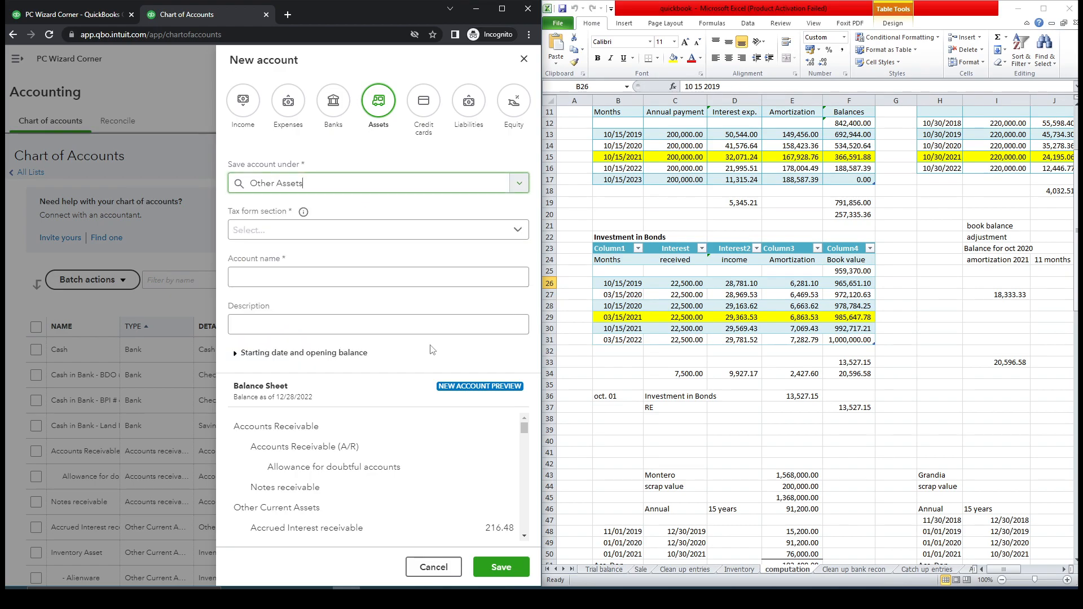
pyautogui.click(520, 232)
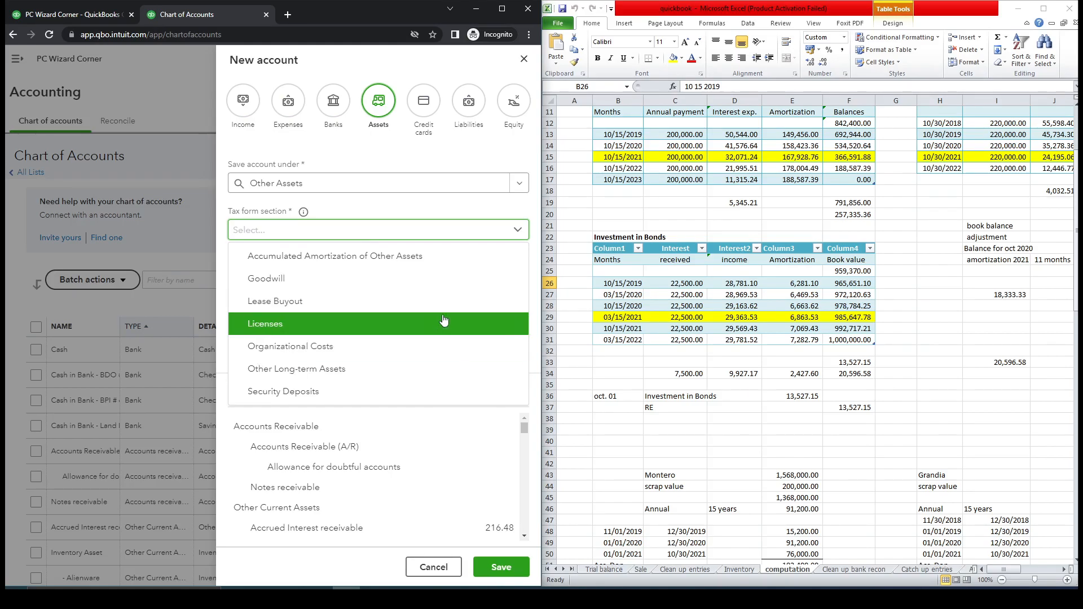
pyautogui.click(485, 228)
pyautogui.click(519, 182)
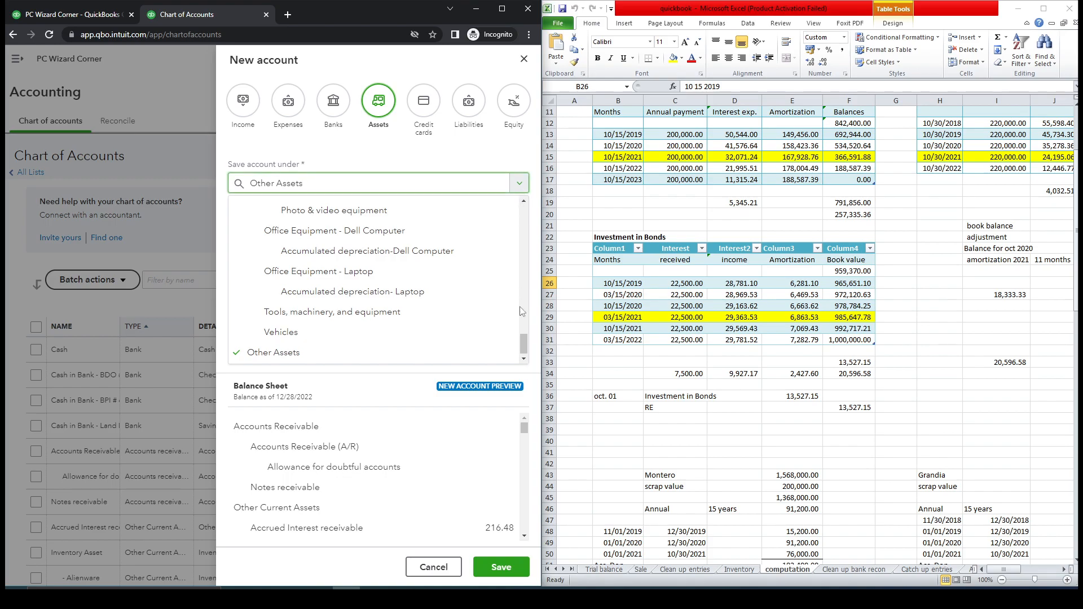
pyautogui.moveTo(523, 345); pyautogui.dragTo(540, 214)
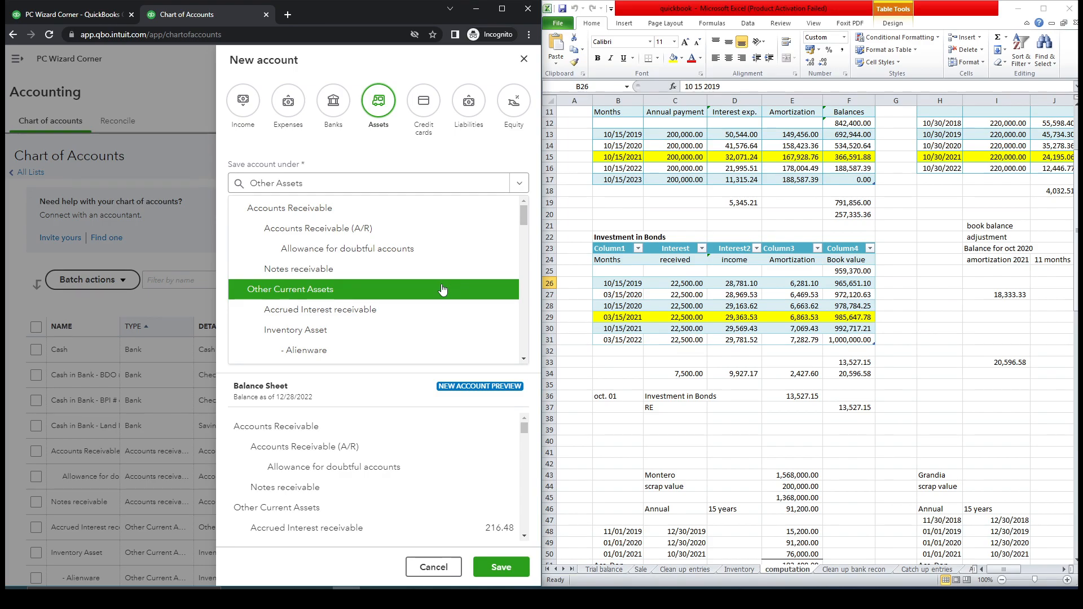
pyautogui.click(442, 289)
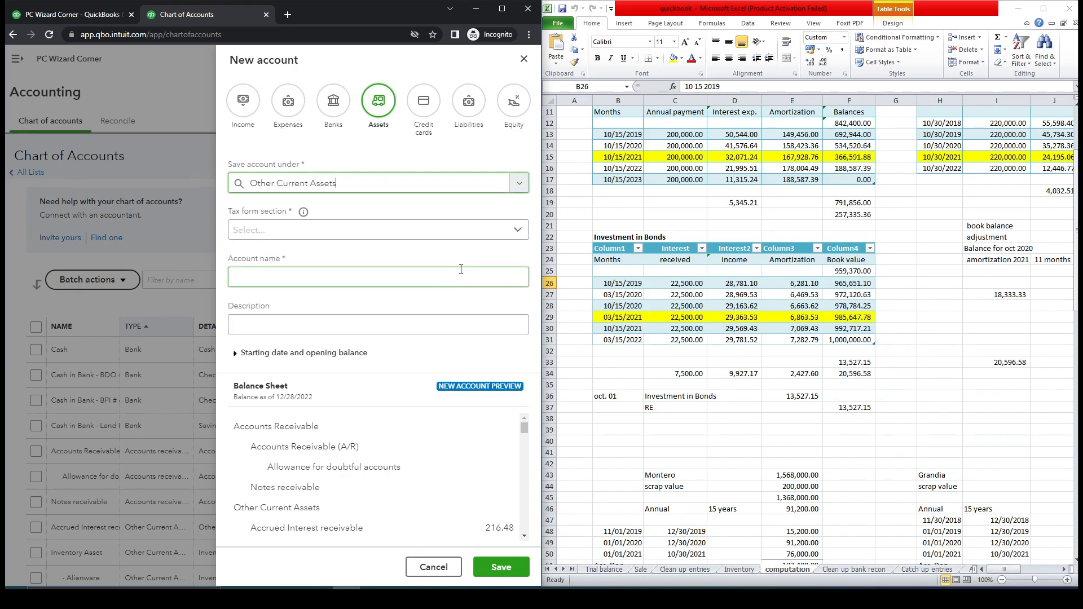
# Set the tax form section to Investments - Other.
pyautogui.click(524, 235)
pyautogui.moveTo(522, 277); pyautogui.dragTo(520, 311)
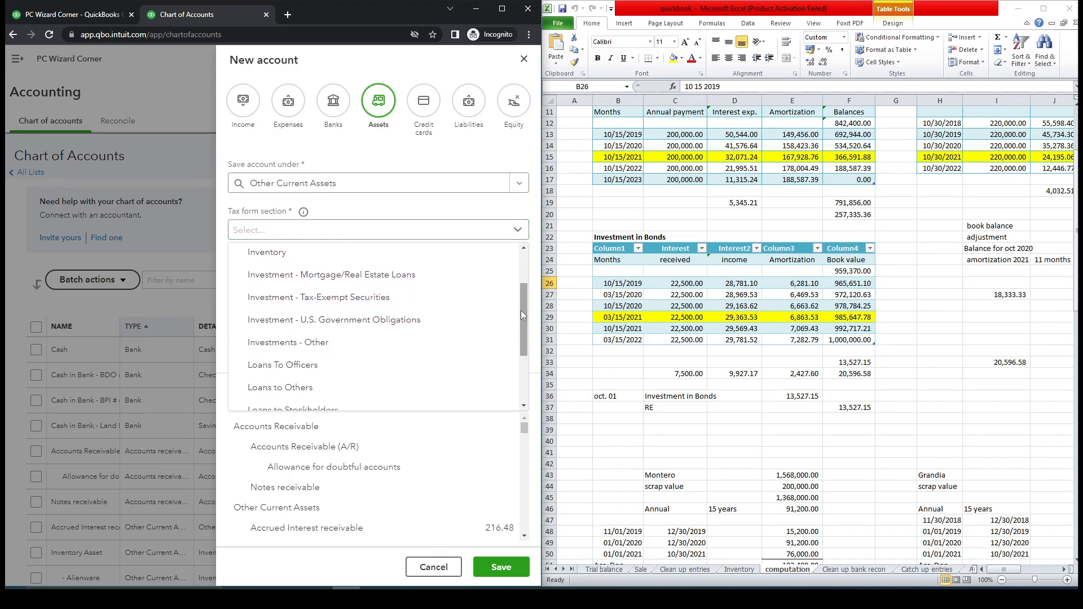
pyautogui.click(425, 343)
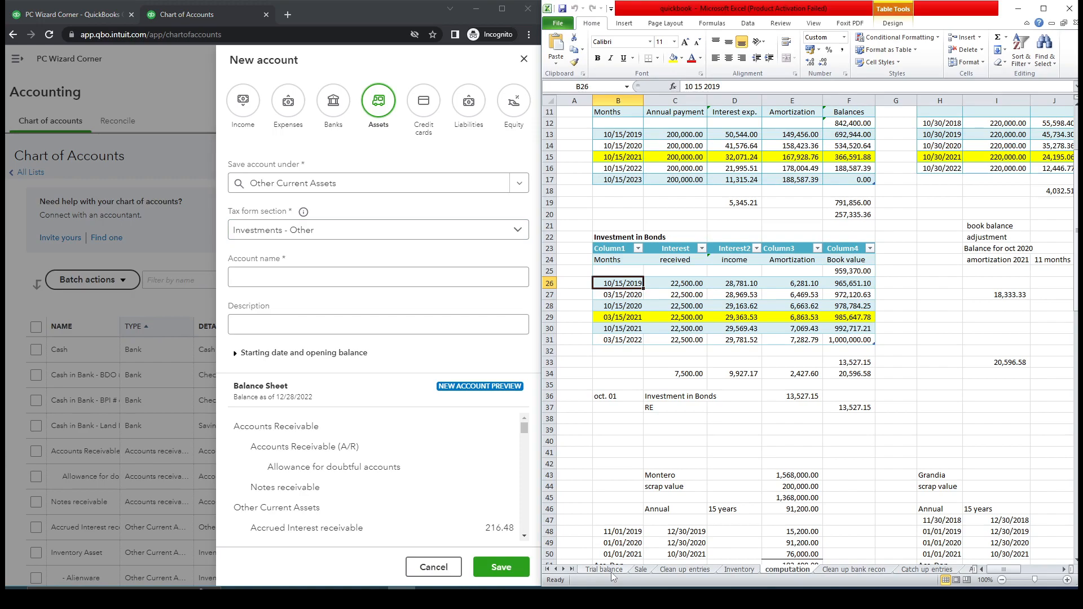
# Copy the Investment in Bonds label from the trial balance and paste it as the account name.
pyautogui.click(605, 569)
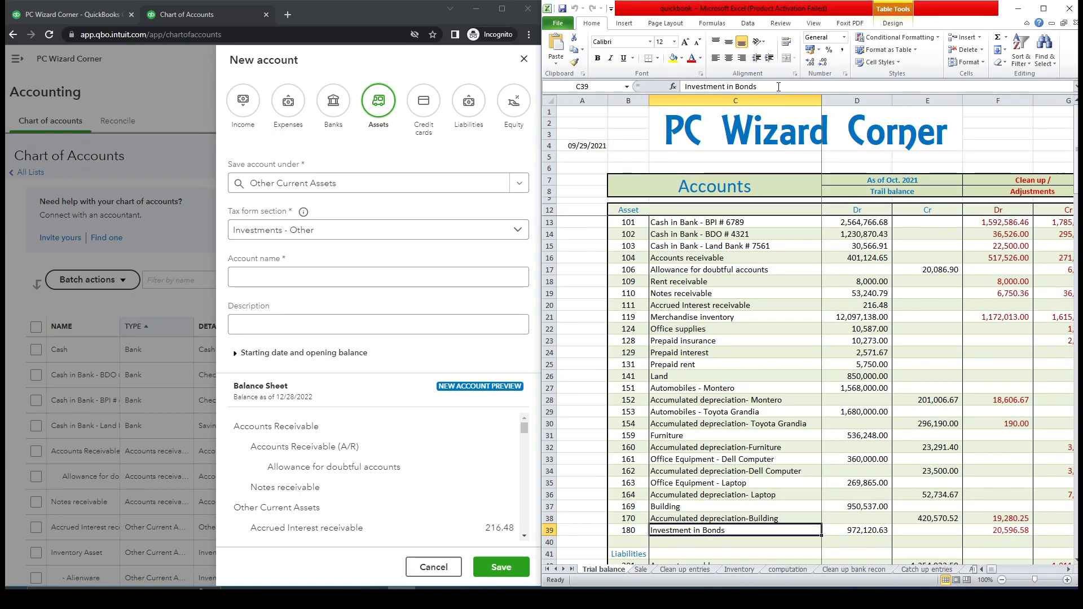
pyautogui.hotkey('ctrl', 'c')
pyautogui.click(329, 279)
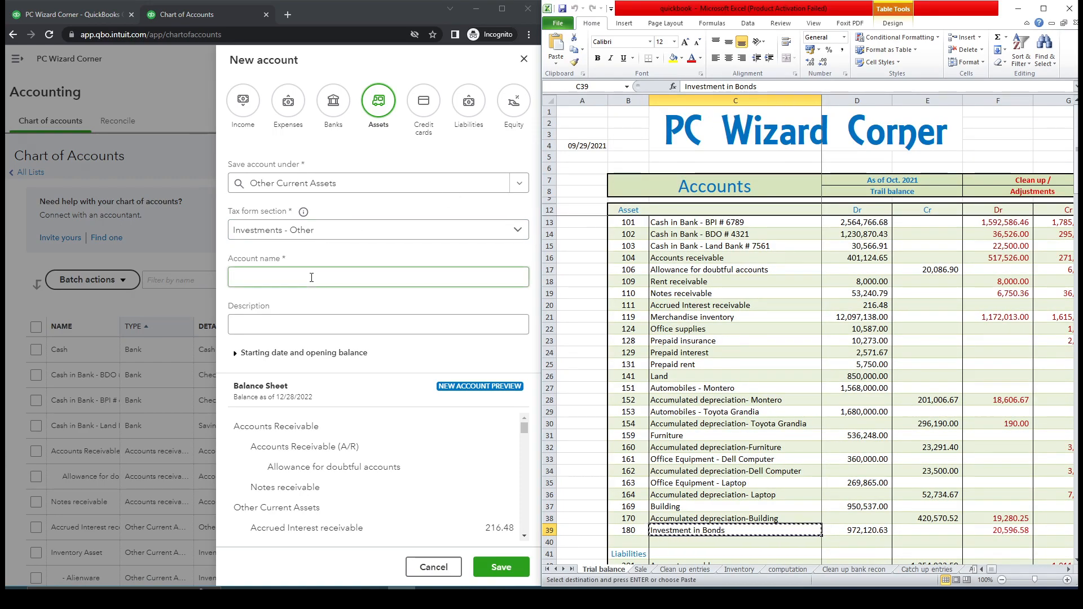
pyautogui.hotkey('ctrl', 'v')
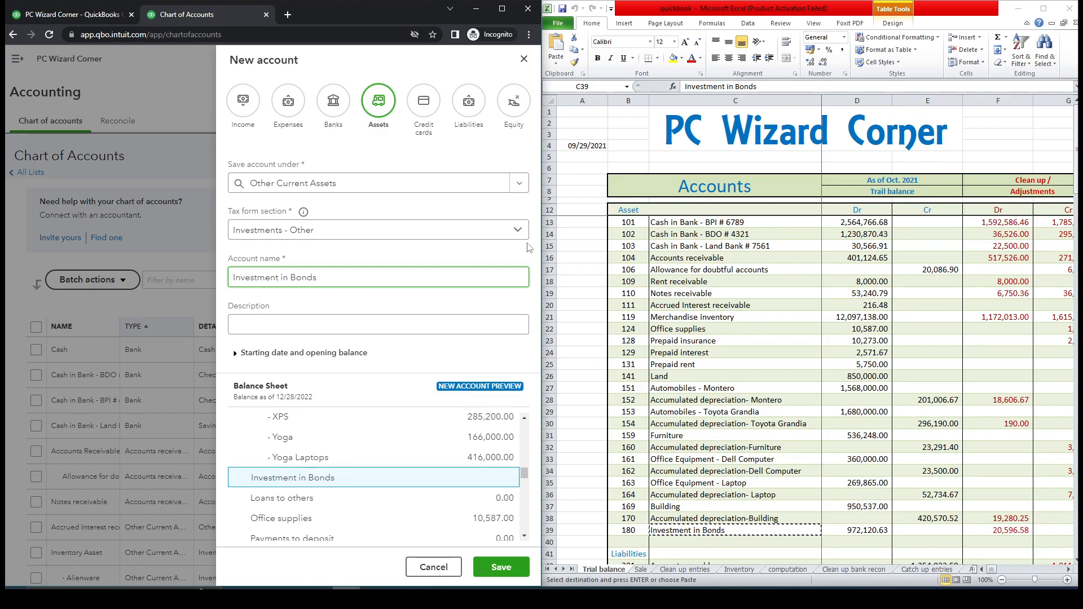
# Set the account's opening balance start date to Other date, 09/29/2021, copied from the trial balance date cell.
pyautogui.click(277, 353)
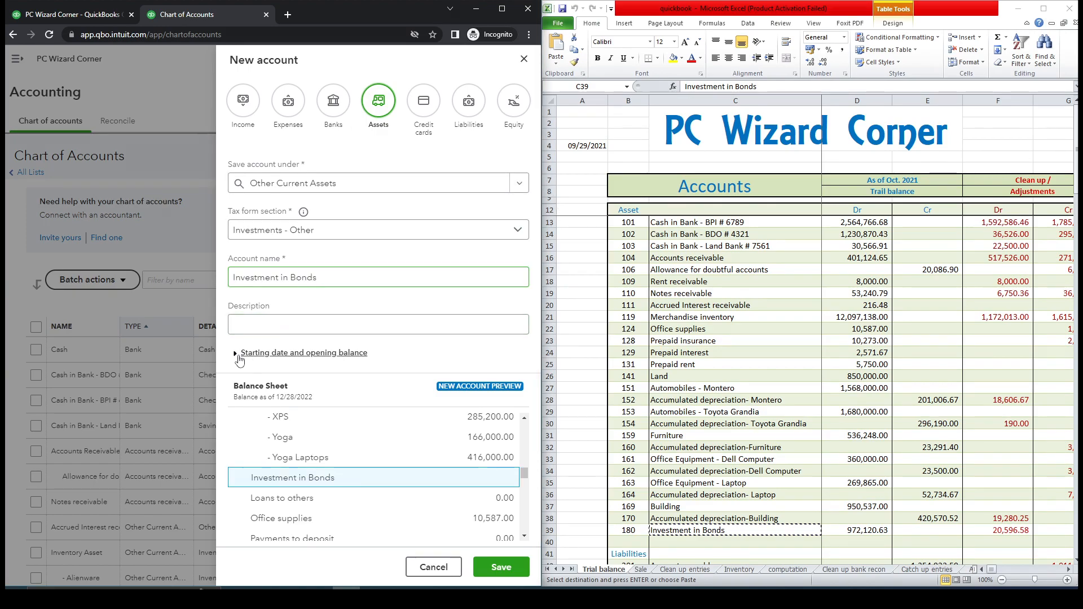
pyautogui.click(364, 452)
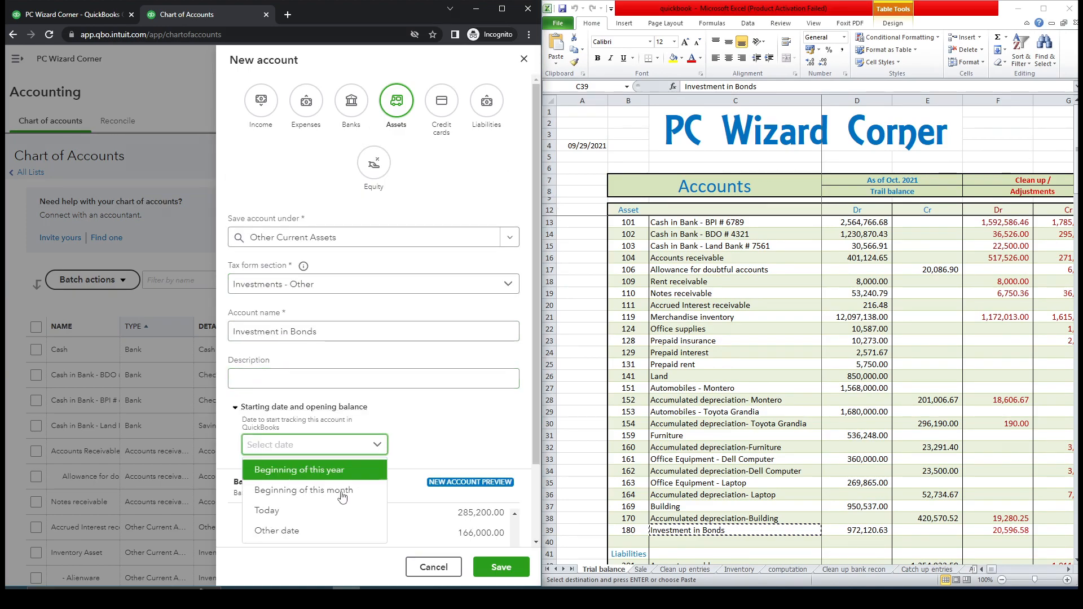
pyautogui.click(322, 531)
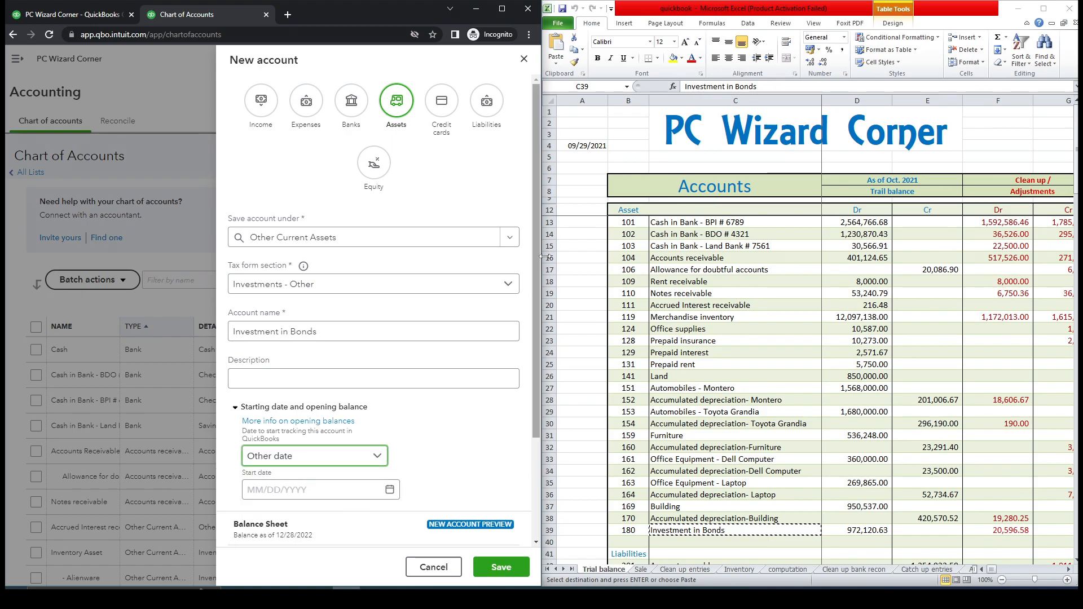
pyautogui.click(590, 157)
pyautogui.click(587, 146)
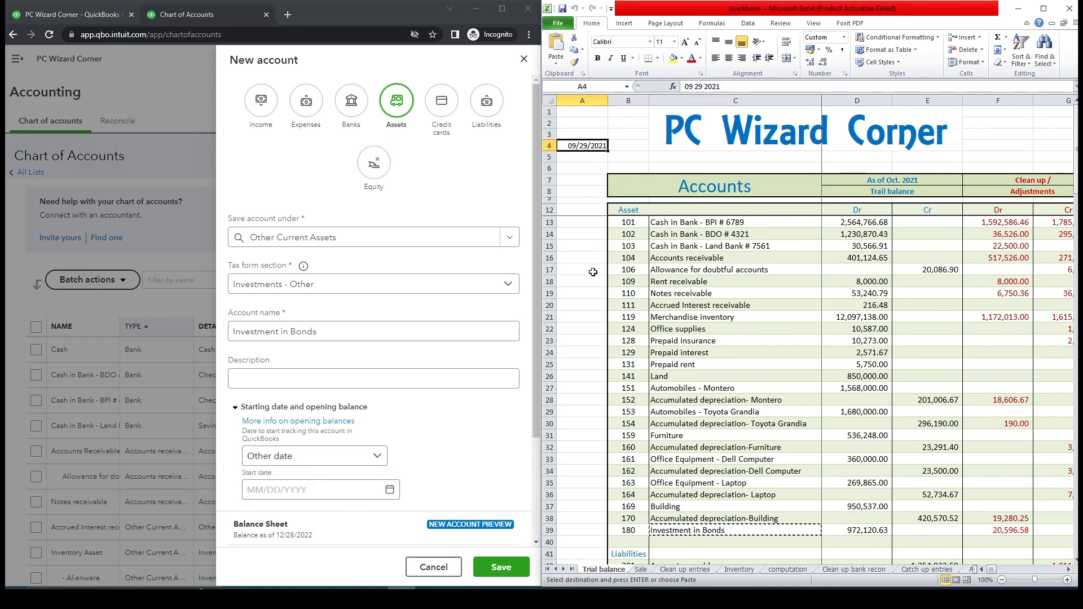
pyautogui.hotkey('ctrl', 'c')
pyautogui.click(365, 490)
pyautogui.hotkey('ctrl', 'v')
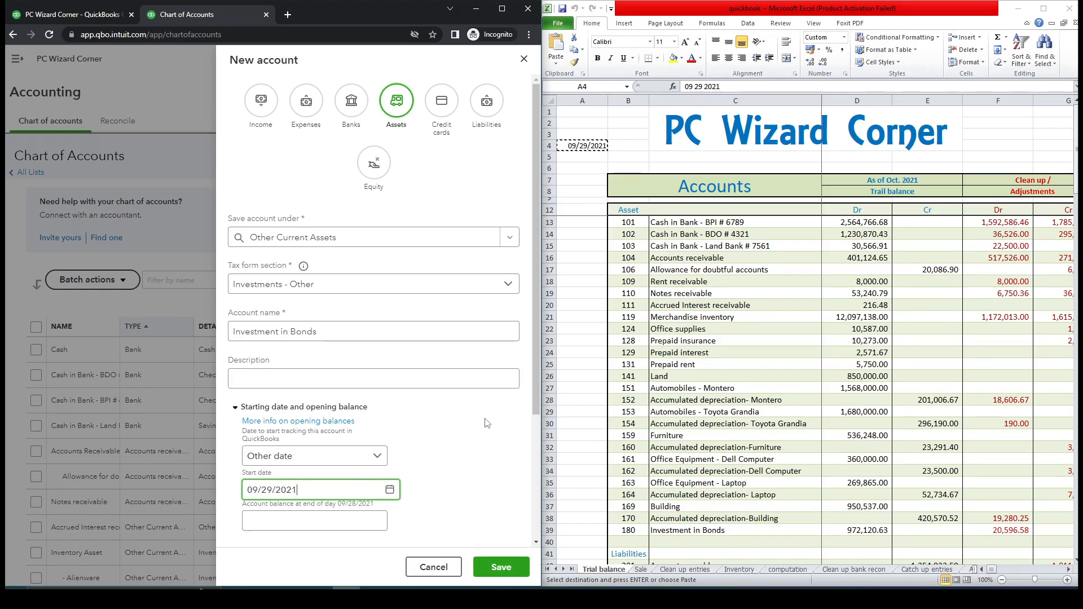
# Copy the Investment in Bonds debit balance from the trial balance, paste 972,120.63 as the opening balance, and save the account.
pyautogui.scroll(-3, 534, 324)
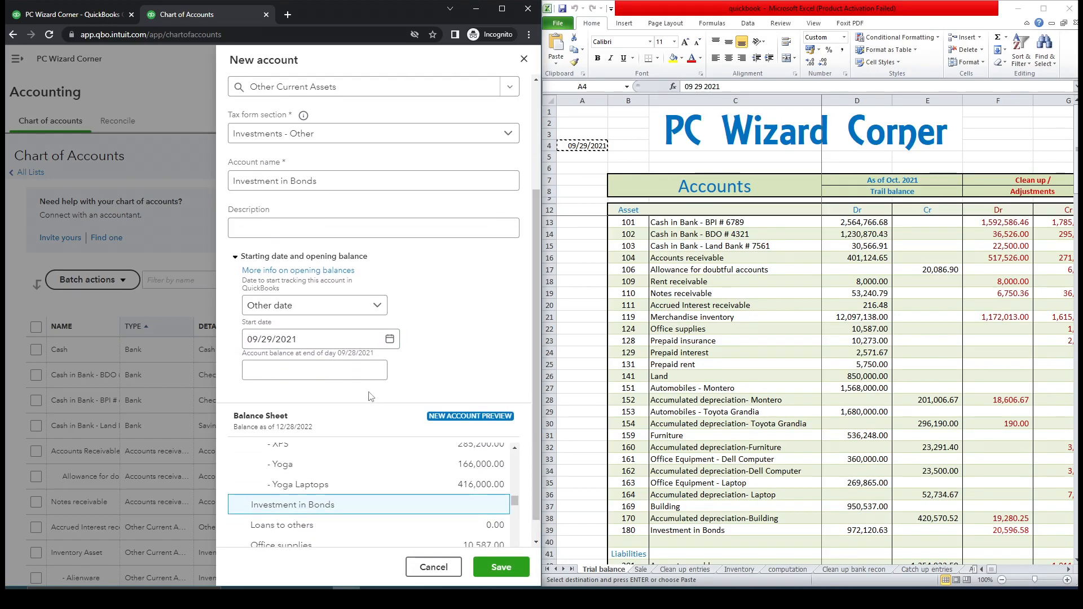
pyautogui.click(863, 530)
pyautogui.hotkey('ctrl', 'c')
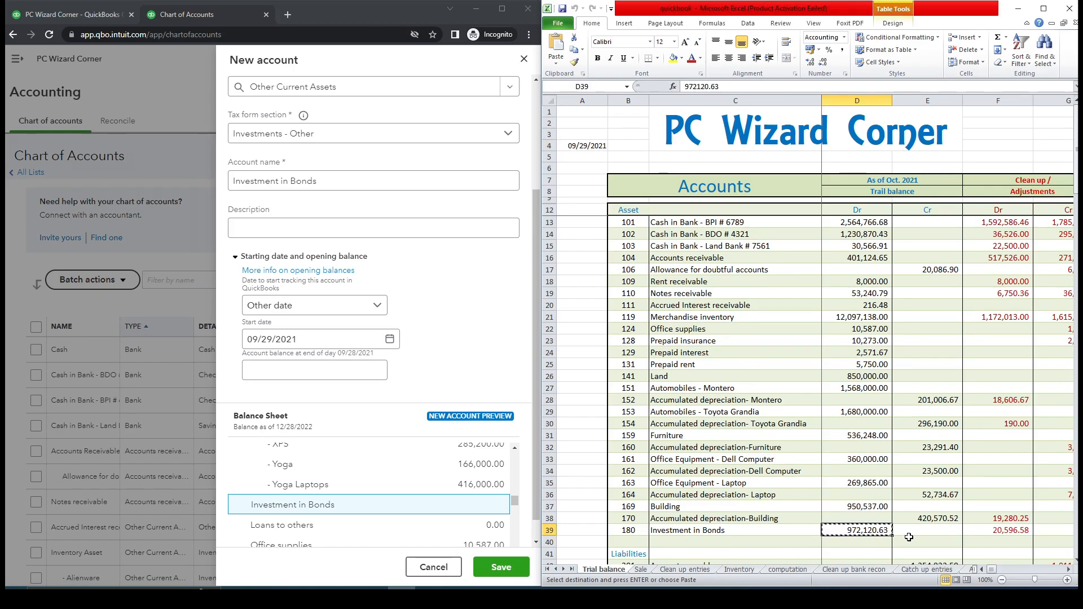
pyautogui.click(301, 368)
pyautogui.hotkey('ctrl', 'v')
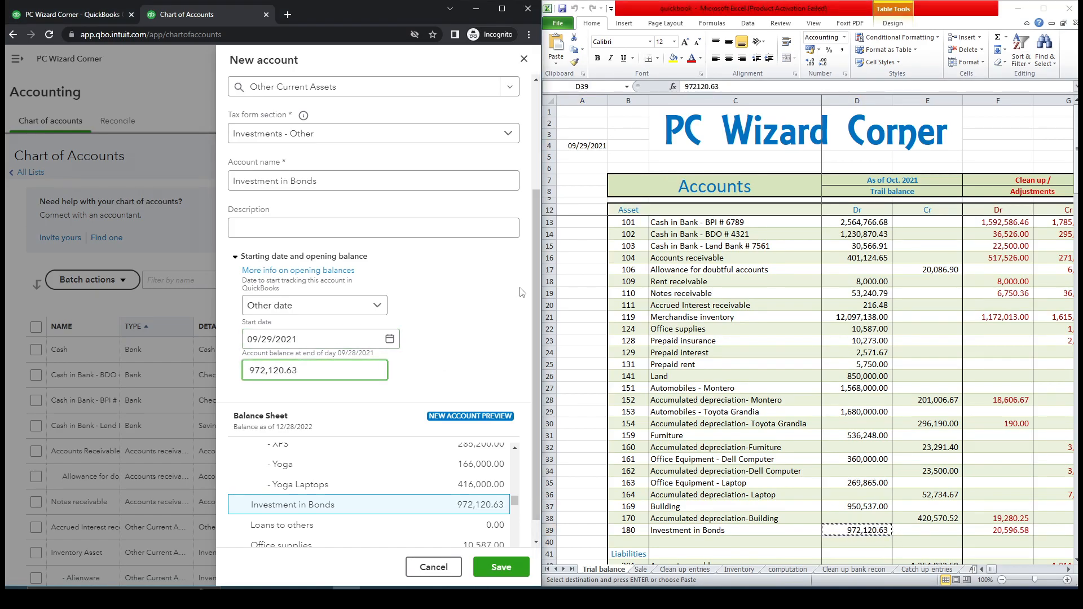
pyautogui.moveTo(536, 262); pyautogui.dragTo(532, 321)
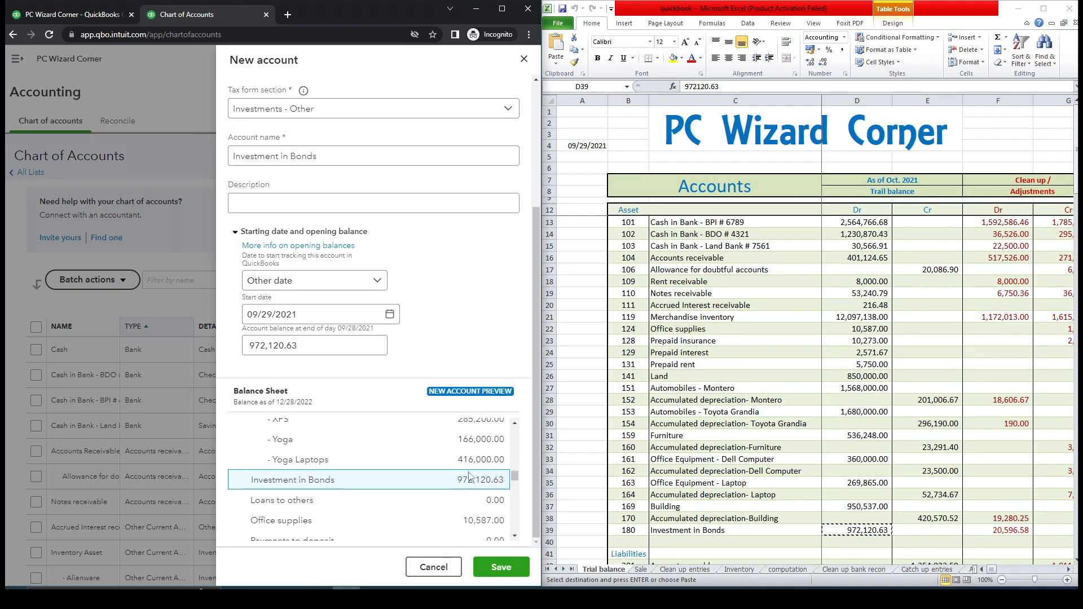
pyautogui.click(510, 572)
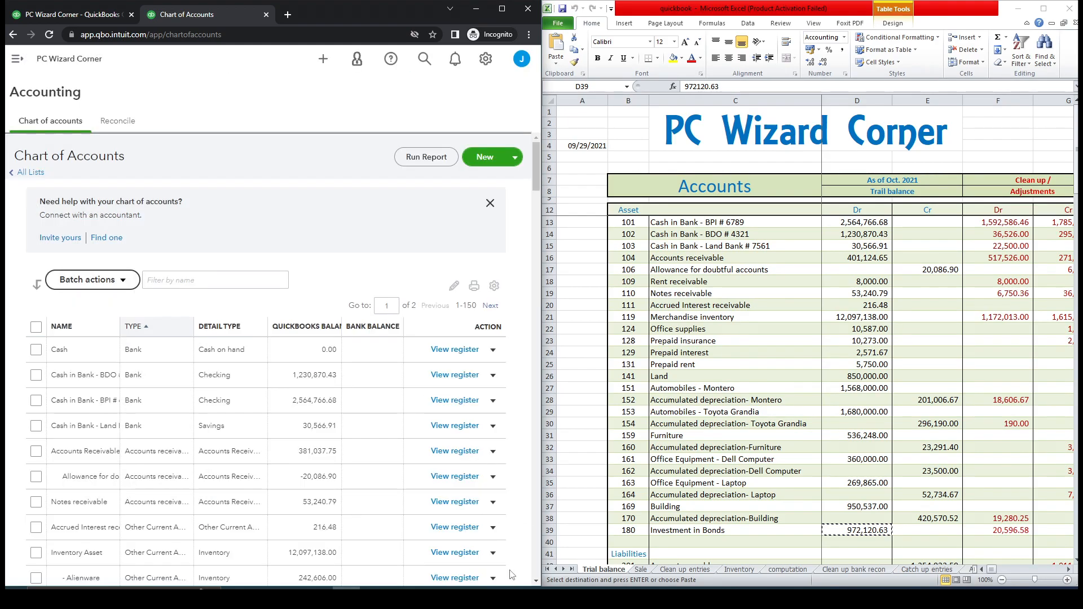
# Filter the chart of accounts by "inv" and open the Investment in Bonds account register.
pyautogui.click(229, 282)
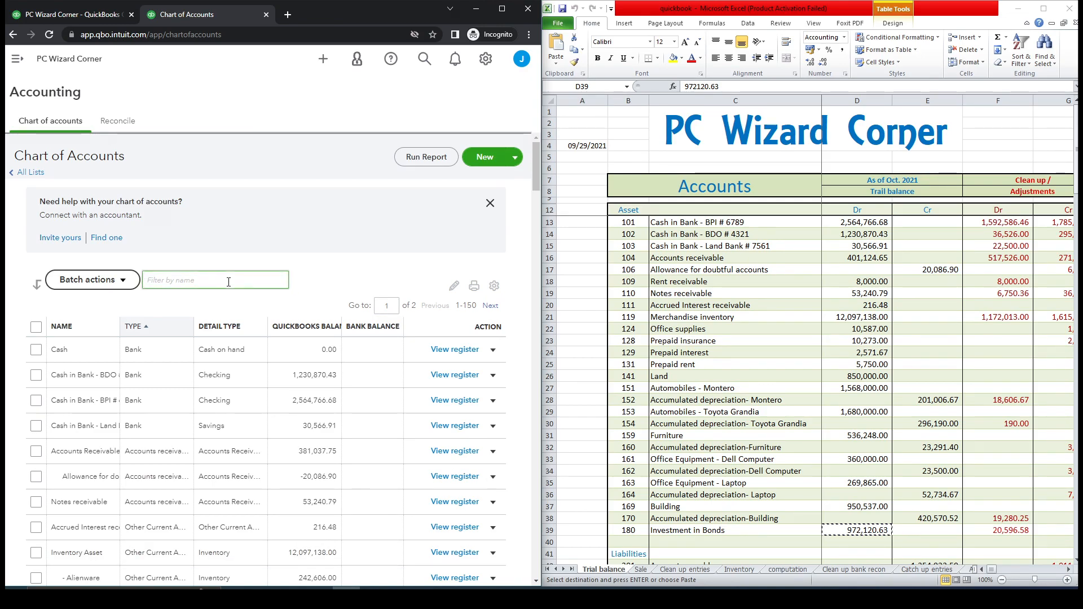
pyautogui.write('inv')
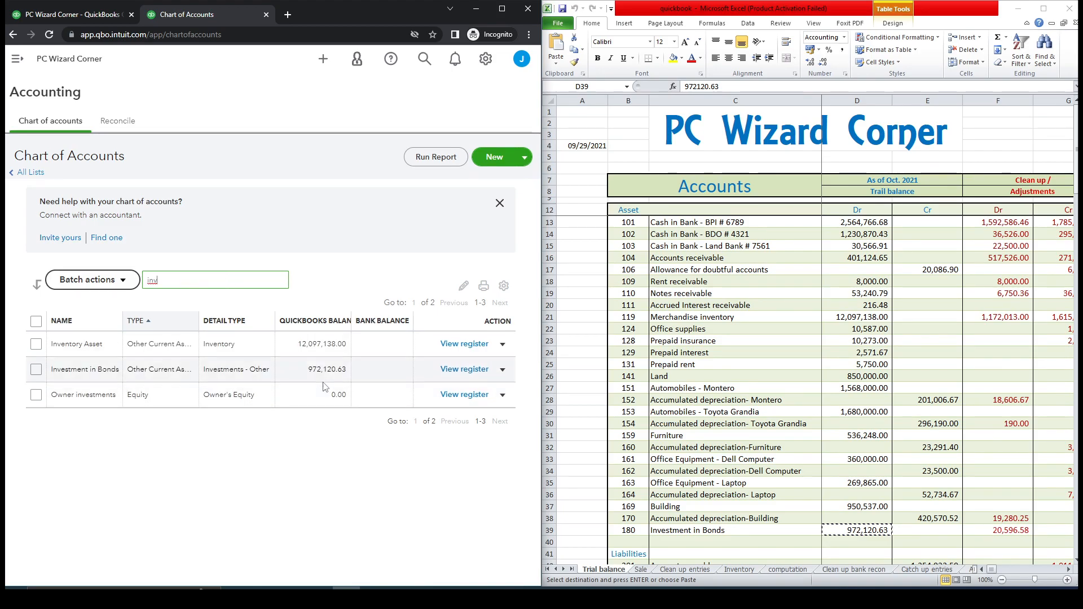
pyautogui.click(465, 370)
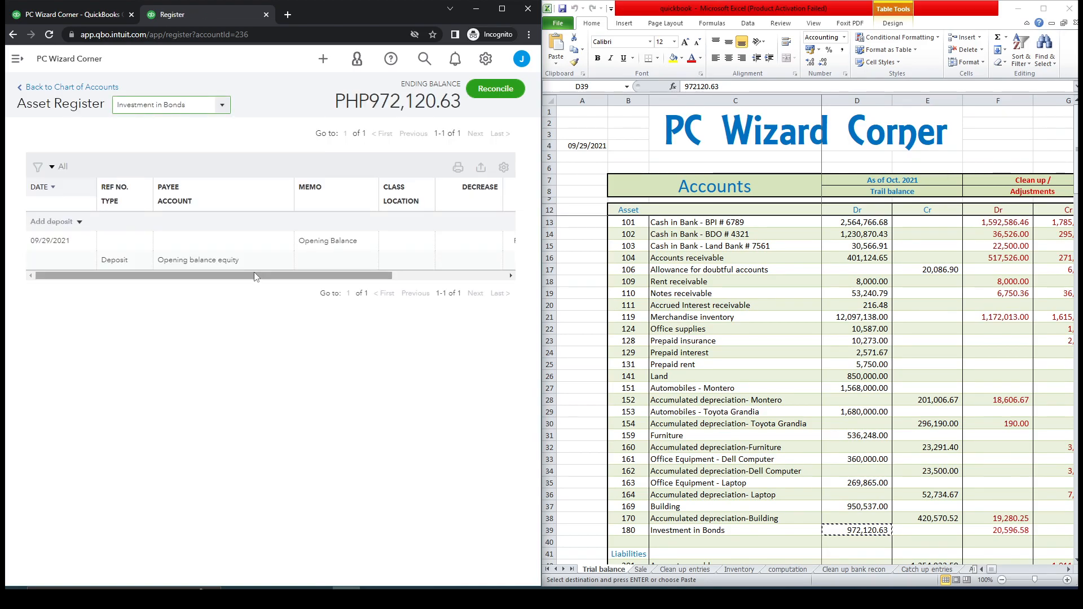
# Change the opening balance entry's account to Owner's Capital and save, confirming the edit of the reconciled transaction.
pyautogui.click(285, 267)
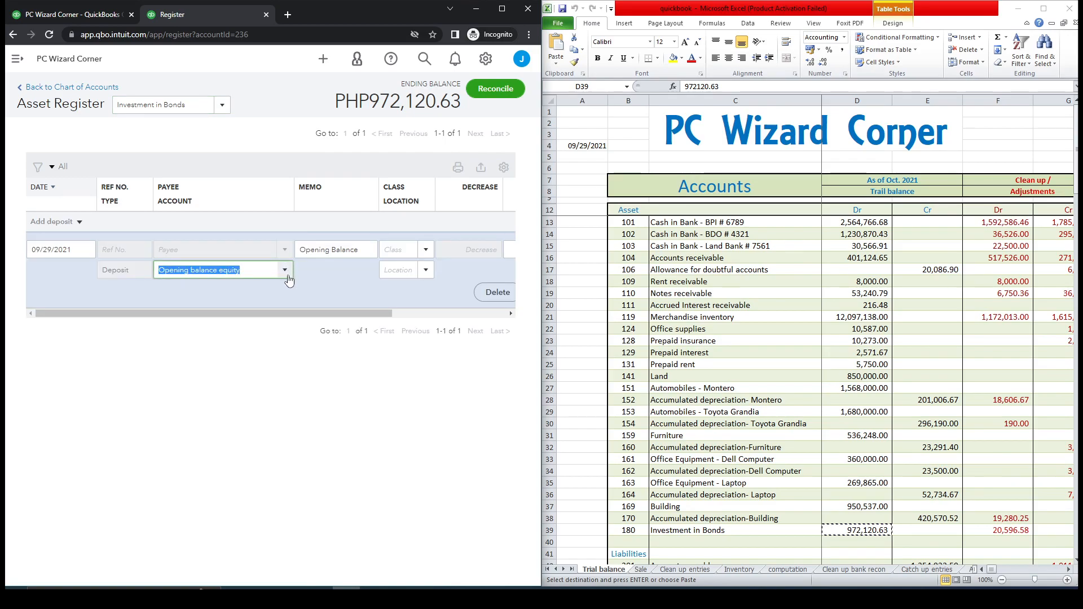
pyautogui.click(285, 270)
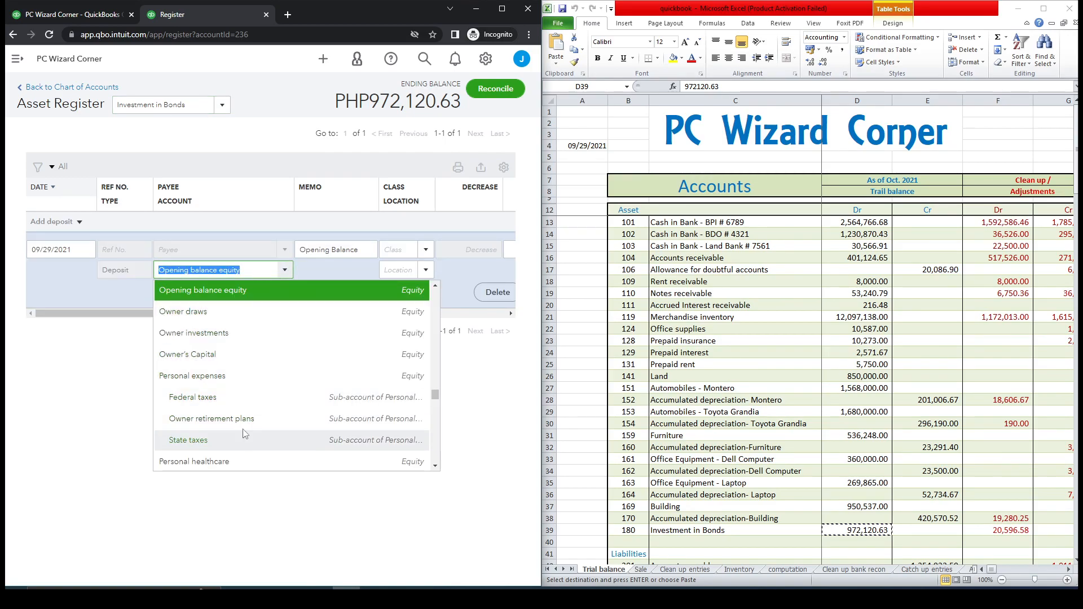
pyautogui.click(243, 359)
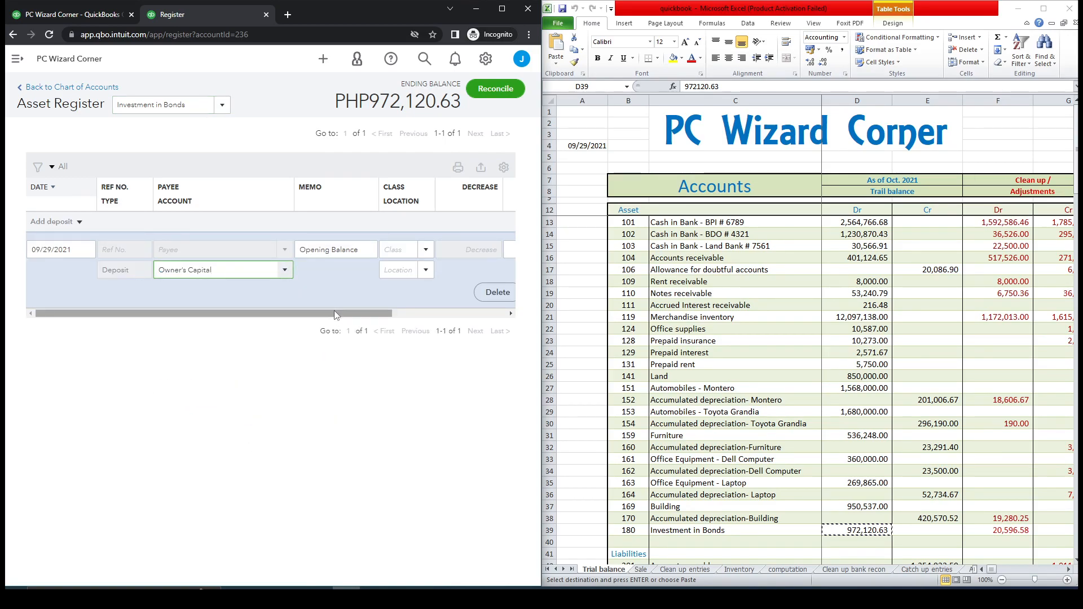
pyautogui.moveTo(334, 312); pyautogui.dragTo(448, 312)
pyautogui.click(479, 294)
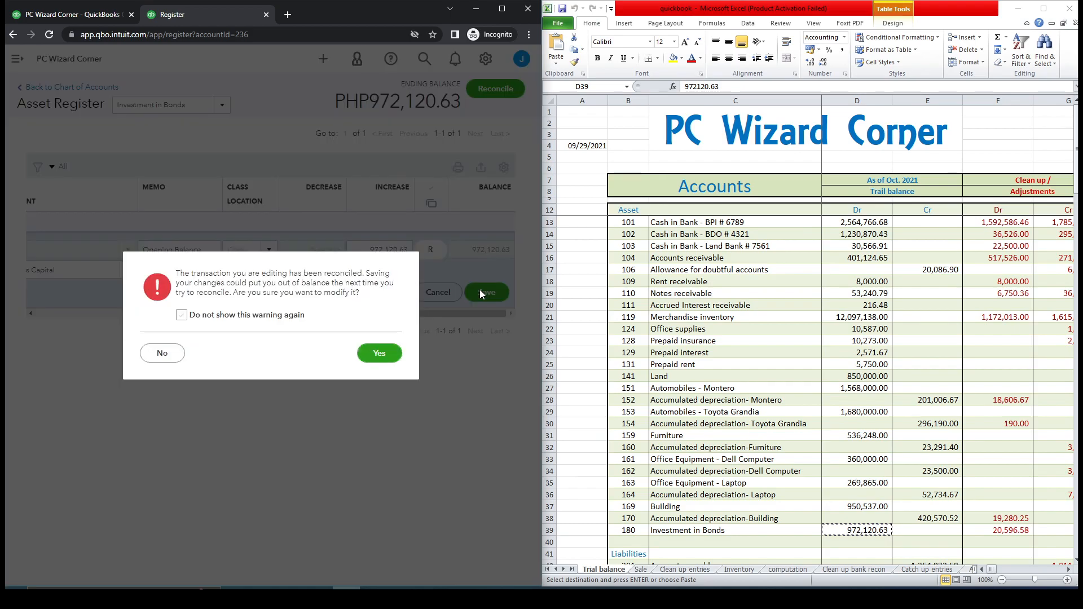
pyautogui.click(387, 361)
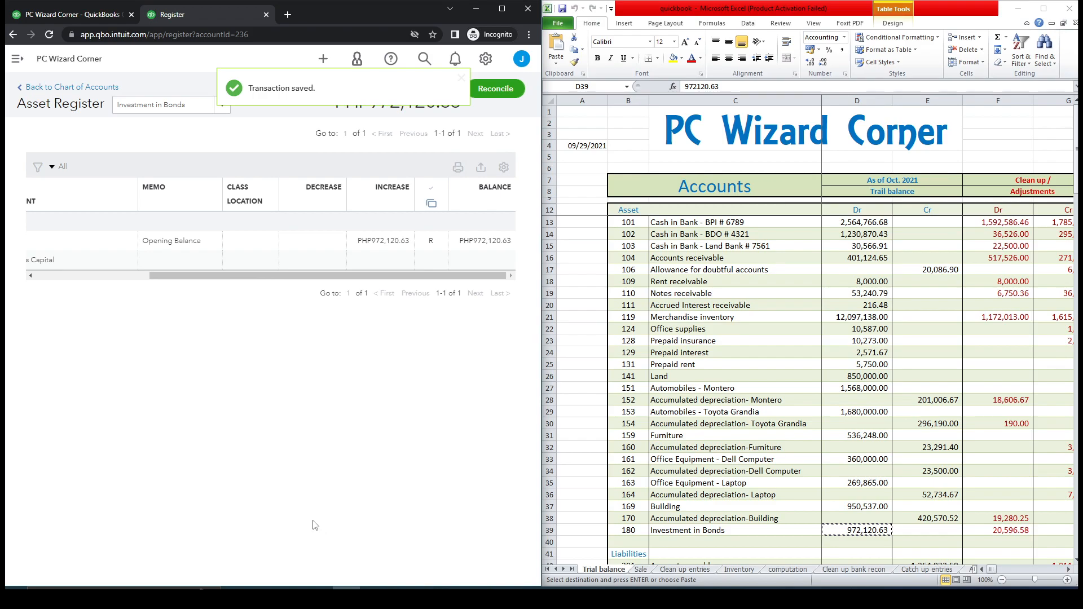
# Refresh the balance sheet report and scroll to check Investment in Bonds under Other Current Assets.
pyautogui.moveTo(316, 274); pyautogui.dragTo(130, 282)
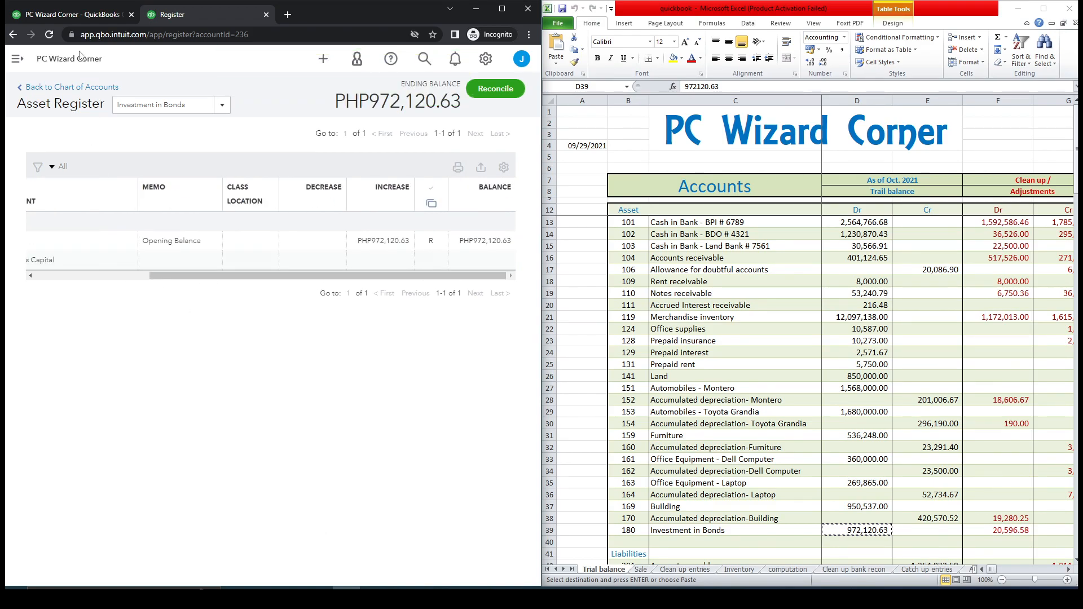
pyautogui.click(74, 15)
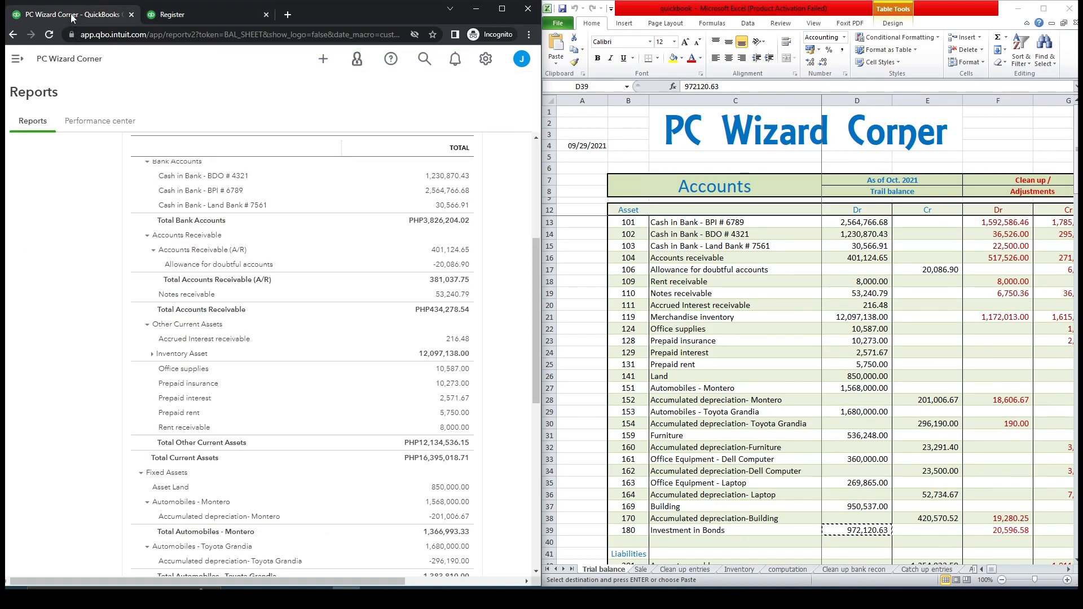
pyautogui.click(49, 36)
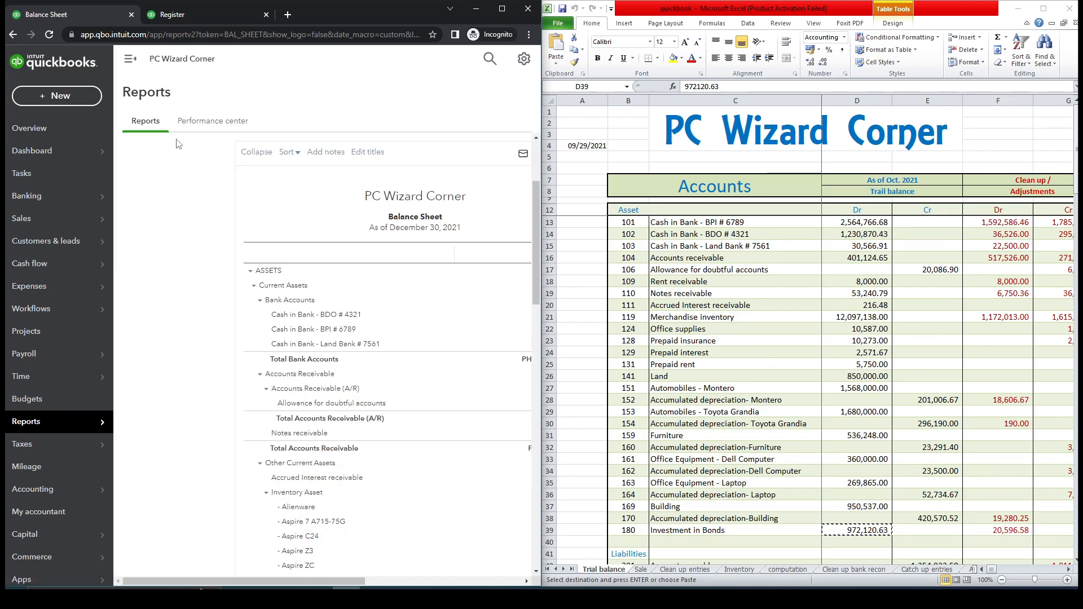
pyautogui.click(129, 64)
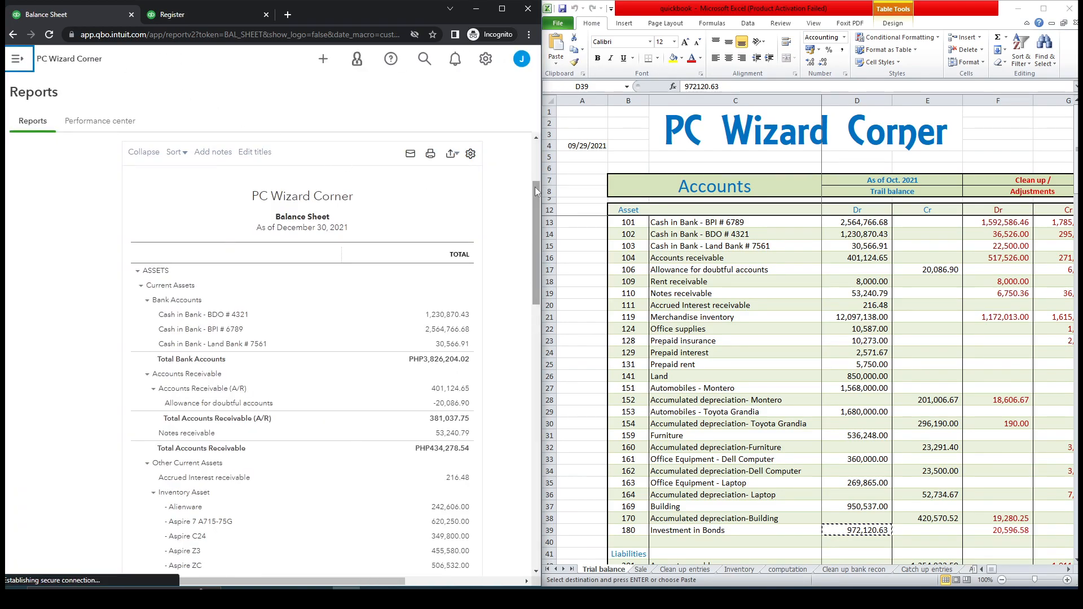
pyautogui.moveTo(535, 188); pyautogui.dragTo(546, 329)
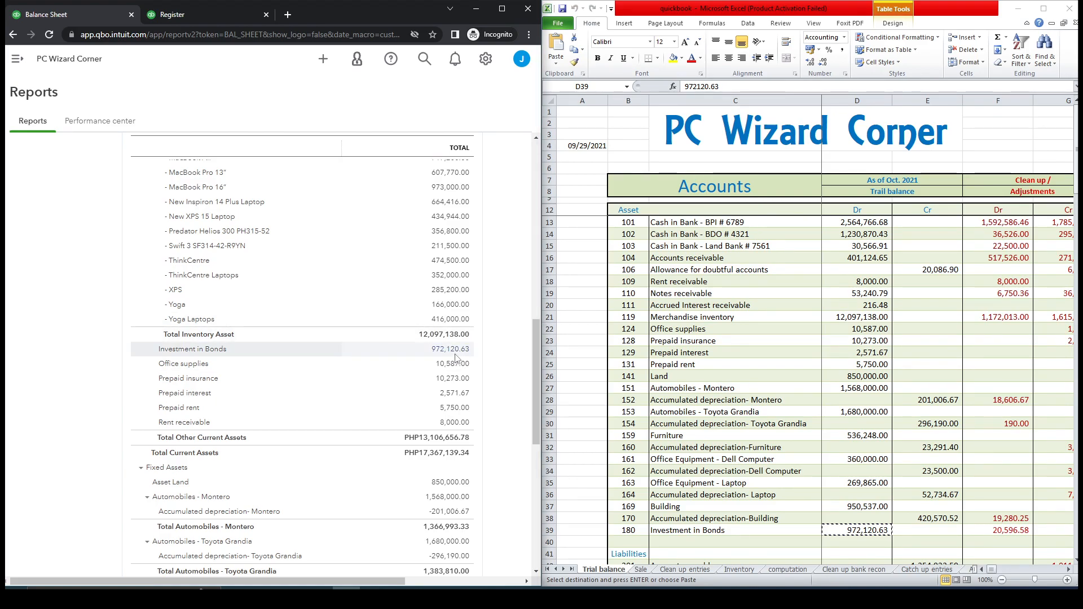
pyautogui.moveTo(536, 352); pyautogui.dragTo(535, 279)
pyautogui.click(152, 242)
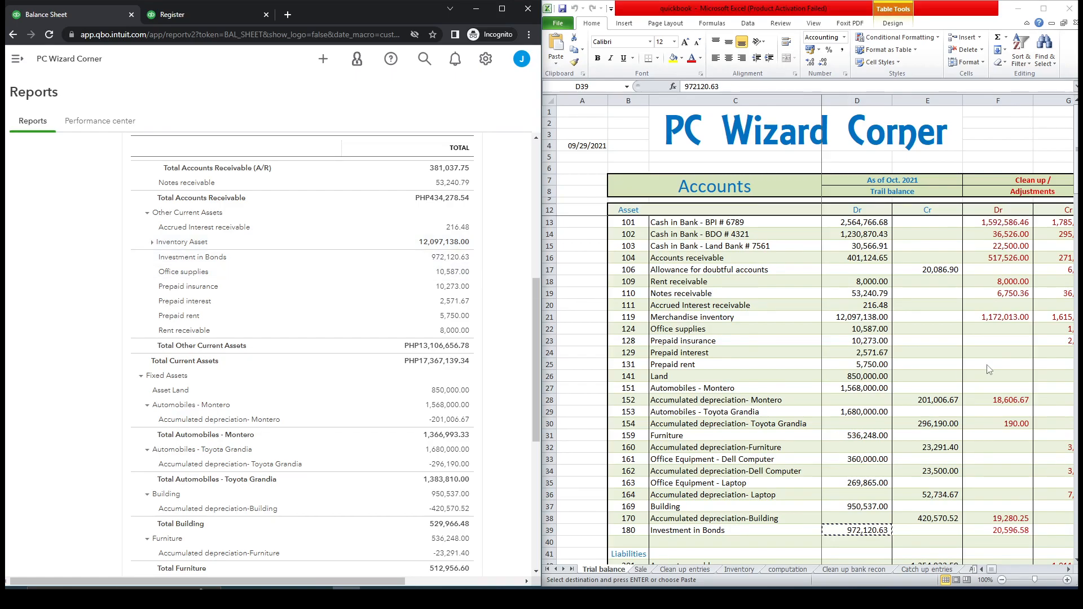
# Examine the trial balance adjustment and debit amounts for Investment in Bonds in the spreadsheet.
pyautogui.click(1022, 183)
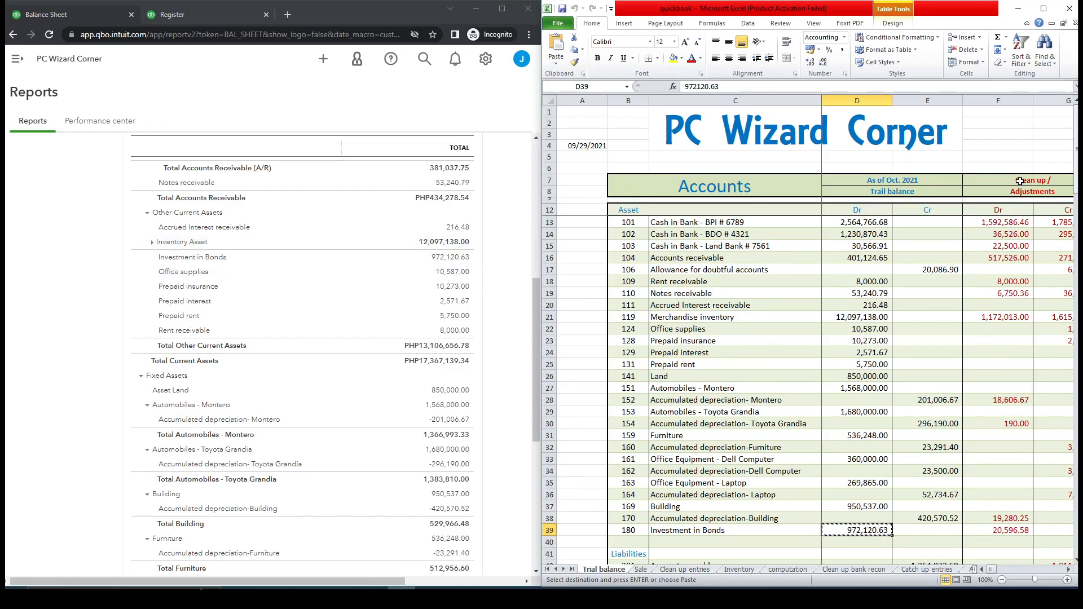
pyautogui.click(1068, 569)
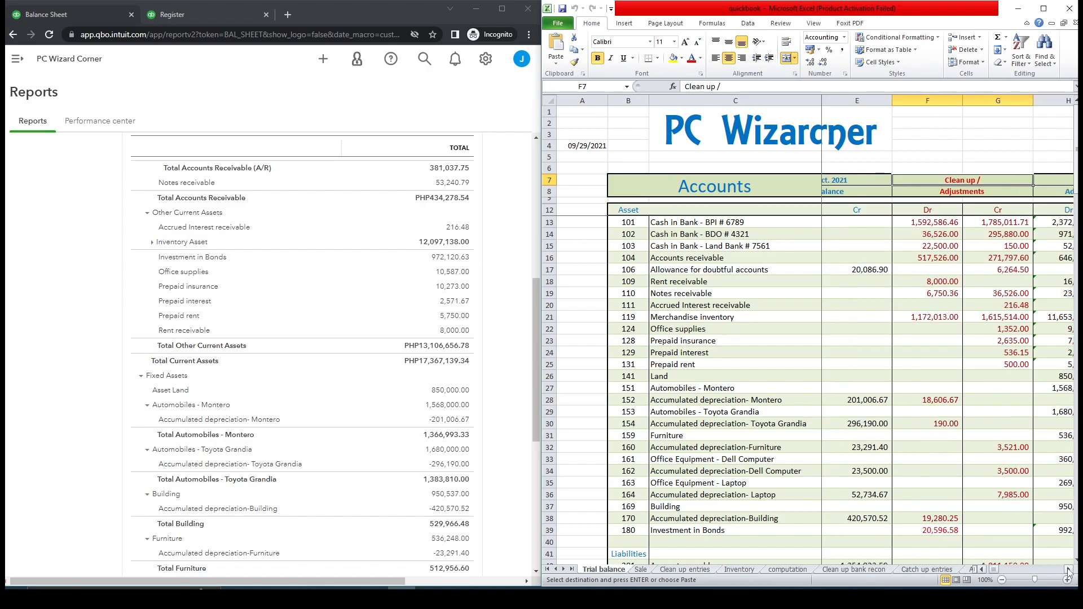
pyautogui.click(936, 532)
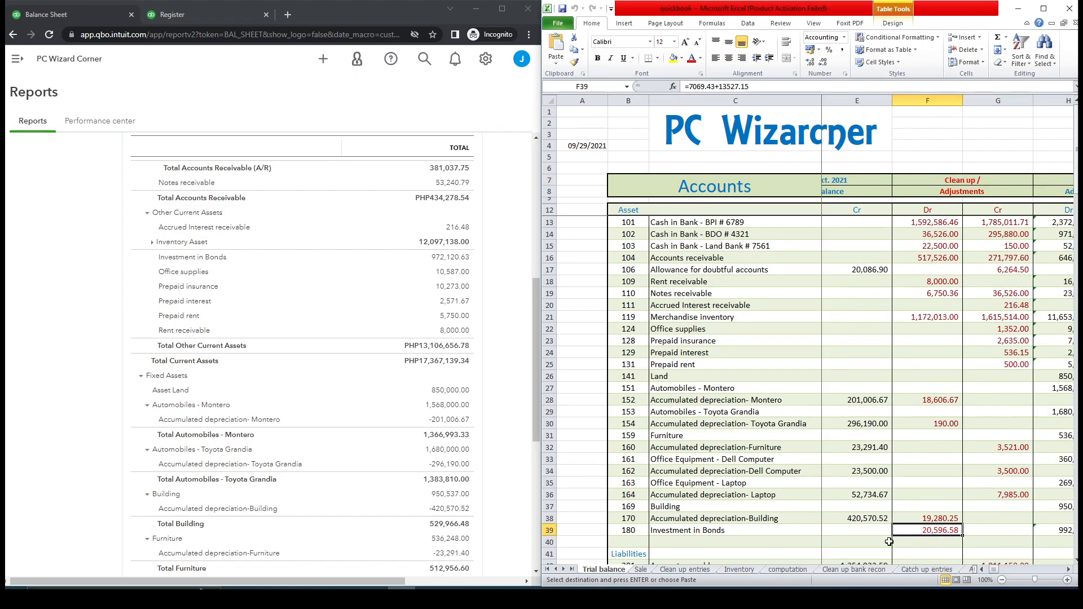
pyautogui.click(982, 570)
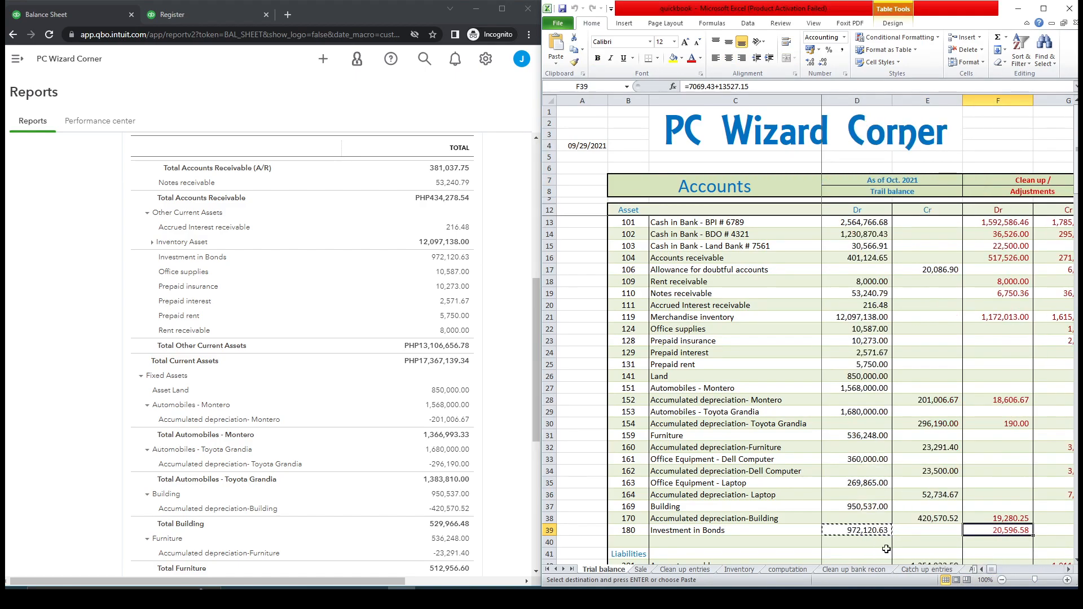
pyautogui.click(868, 530)
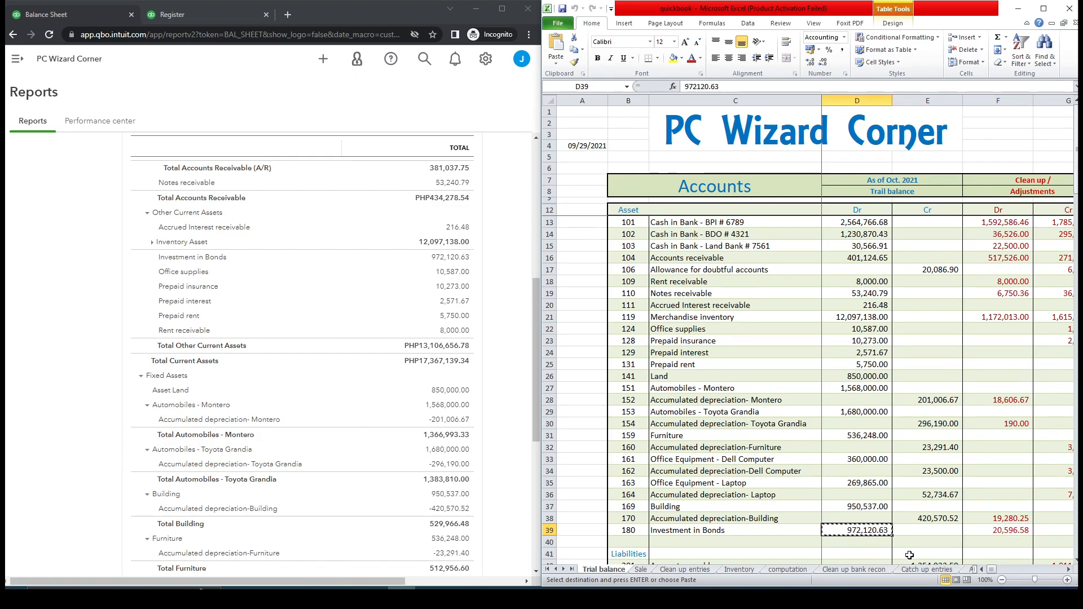
# Open the computation sheet and examine the Investment in Bonds amortization schedule and its adjustment entry.
pyautogui.click(788, 569)
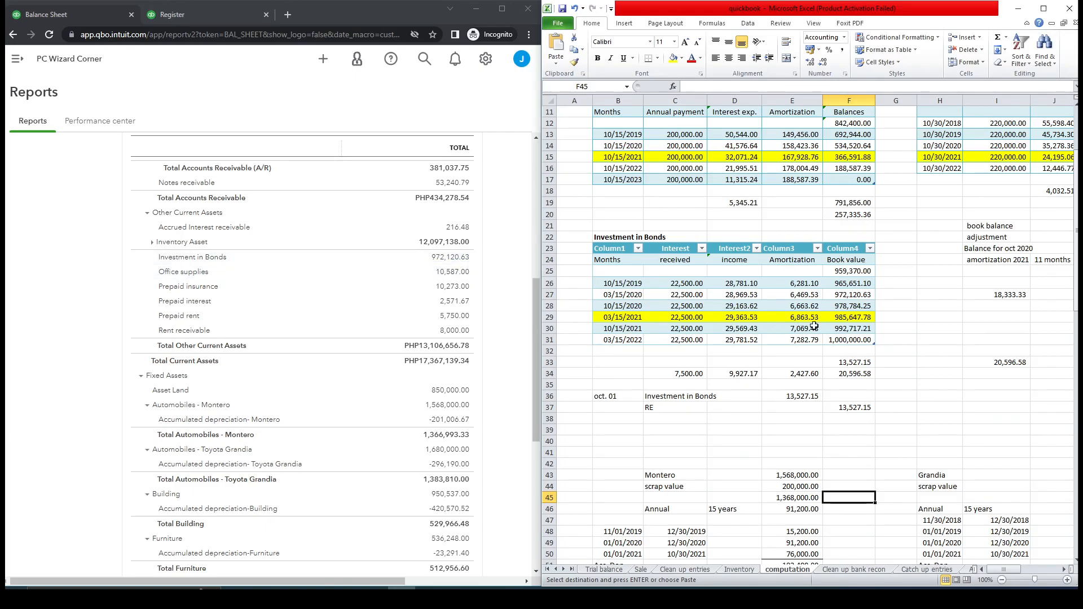
pyautogui.click(845, 296)
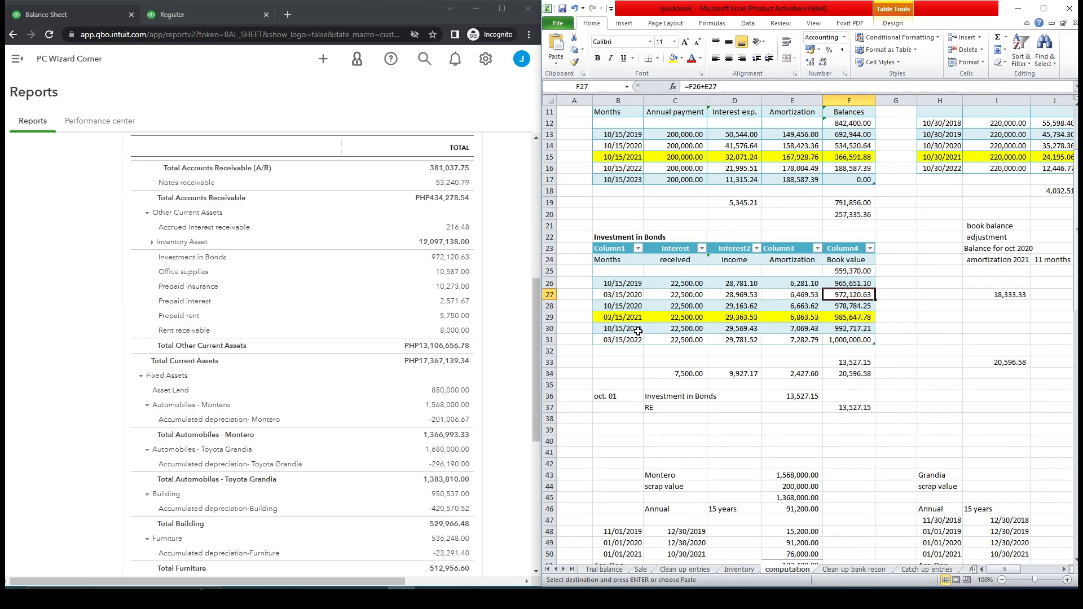
pyautogui.click(844, 319)
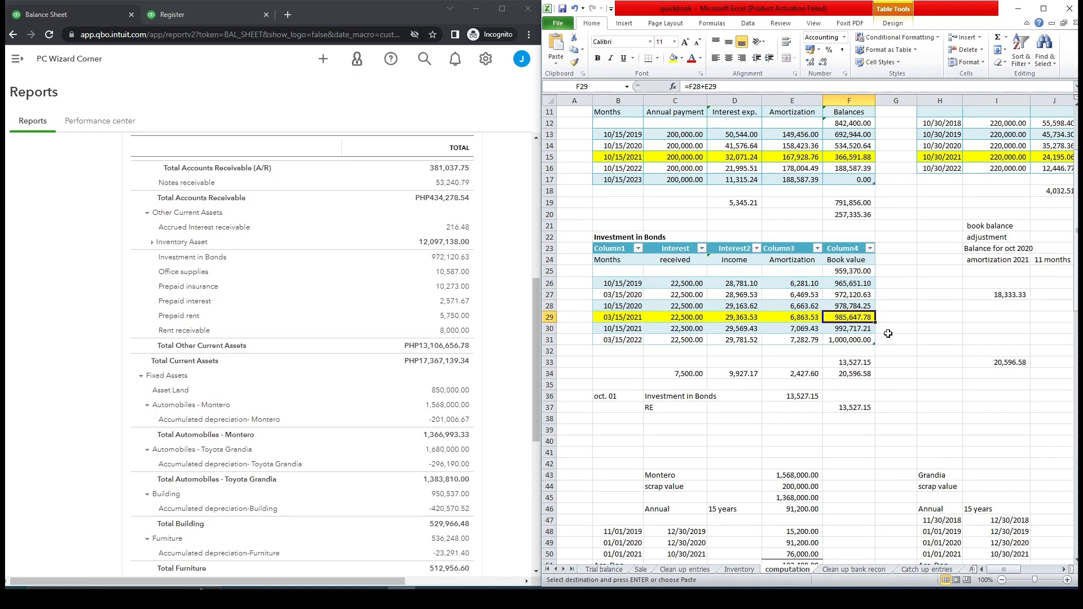
pyautogui.moveTo(805, 308); pyautogui.dragTo(806, 317)
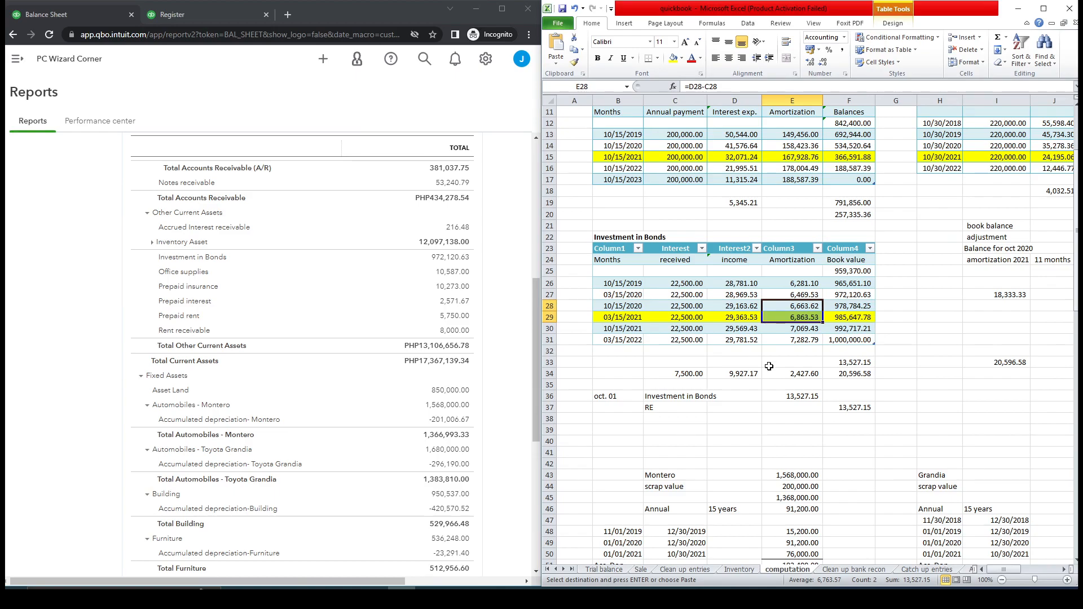
pyautogui.click(674, 399)
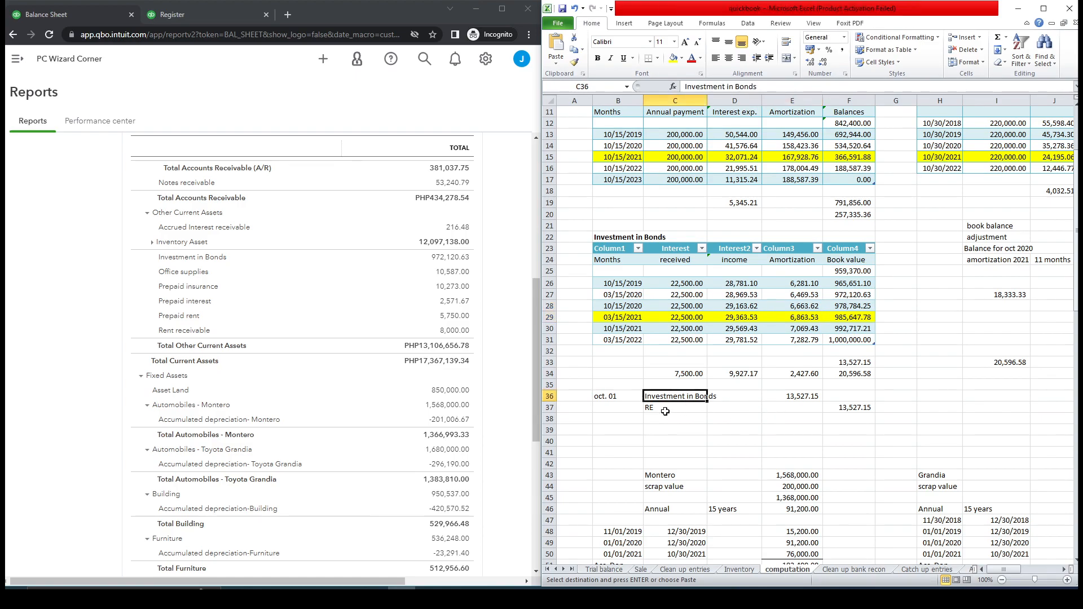
pyautogui.click(663, 412)
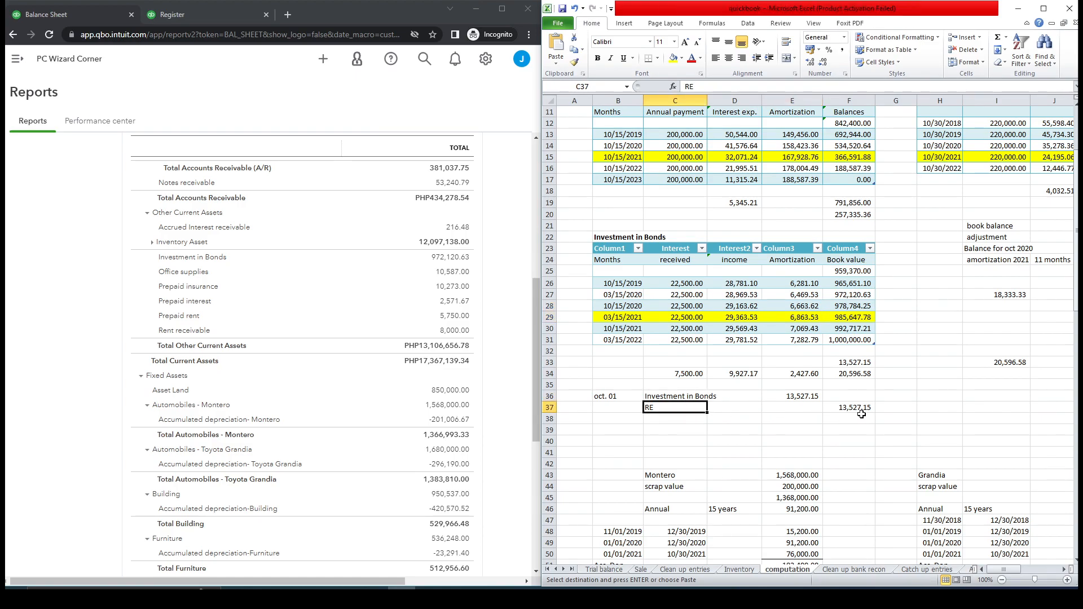
# Compare the Investment in Bonds adjusting entries on the clean-up entries sheet with the computation sheet's amortization rows.
pyautogui.click(805, 397)
pyautogui.click(852, 407)
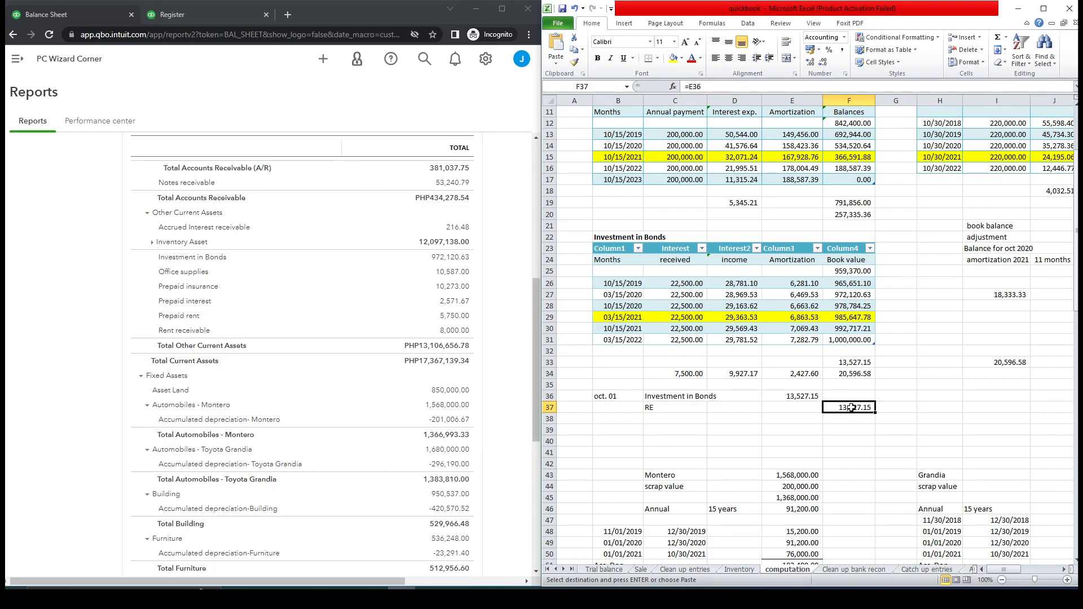
pyautogui.click(694, 571)
pyautogui.click(625, 157)
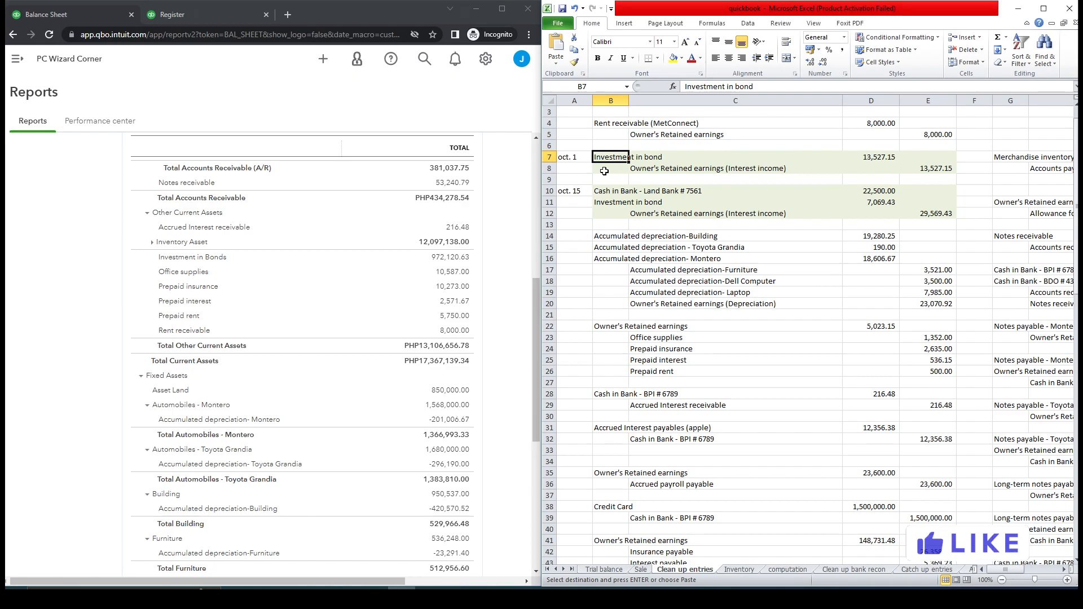
pyautogui.click(576, 159)
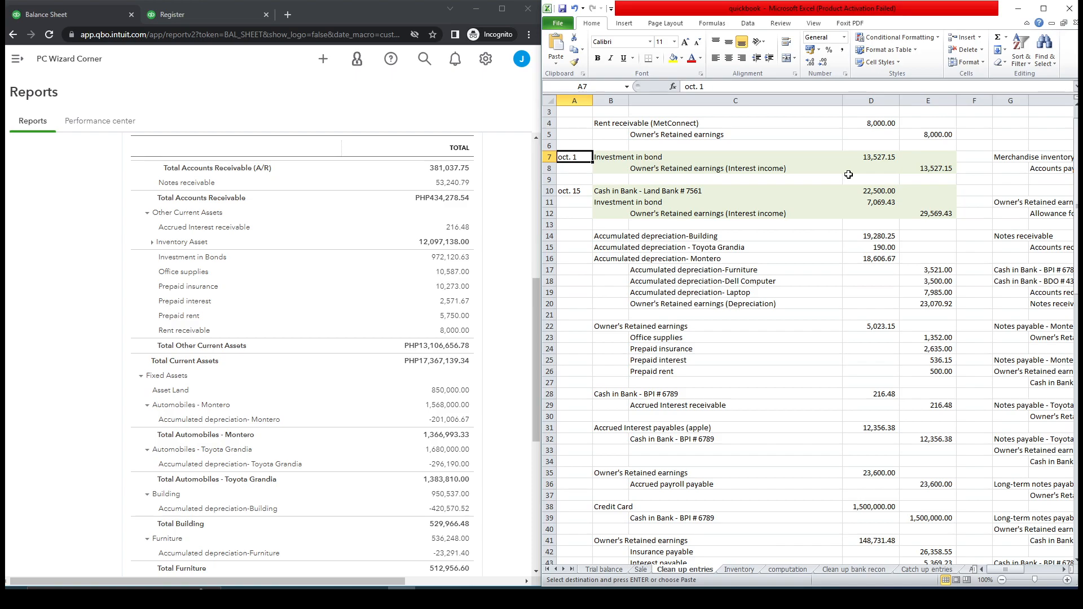
pyautogui.click(576, 191)
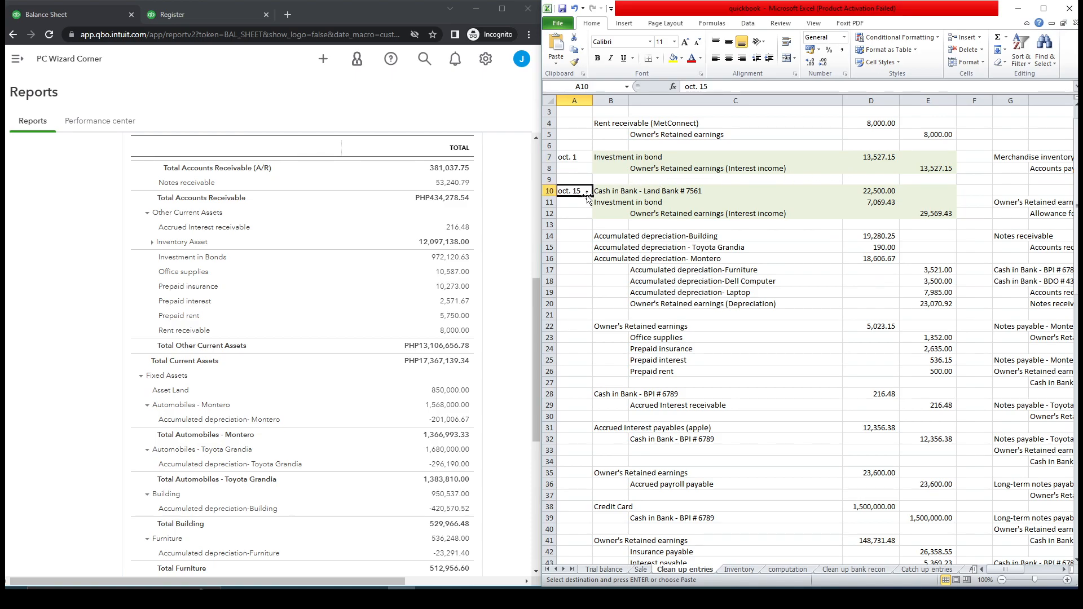
pyautogui.click(627, 194)
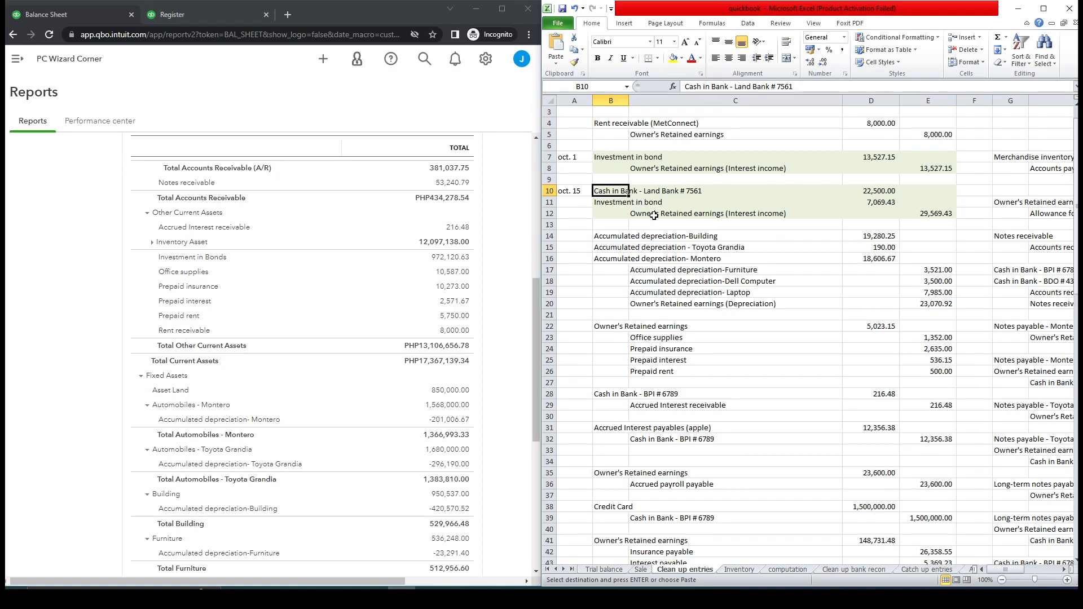
pyautogui.click(784, 570)
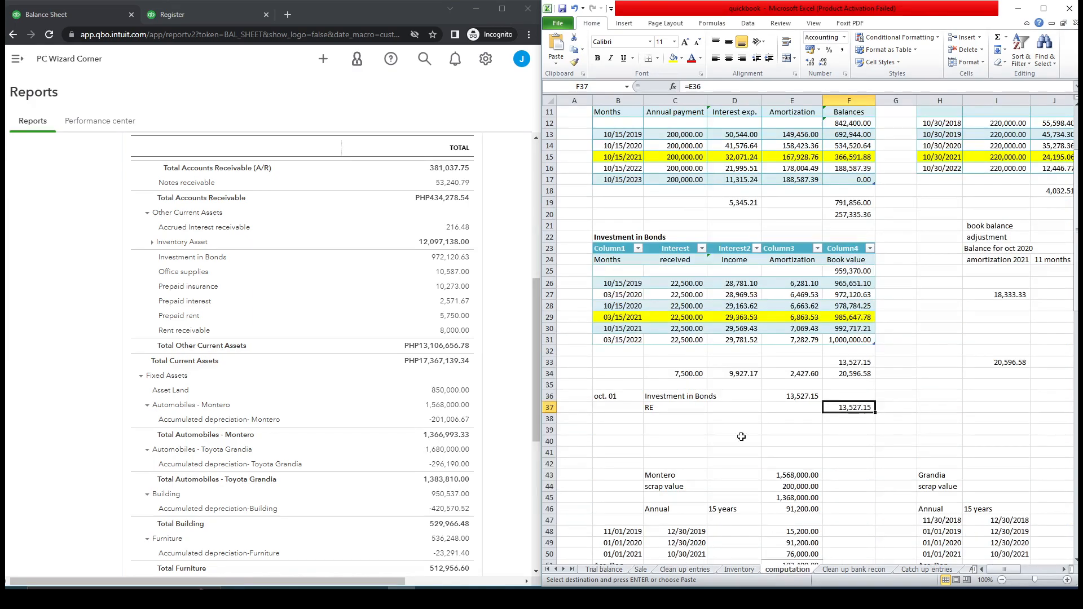
pyautogui.click(623, 326)
pyautogui.click(798, 328)
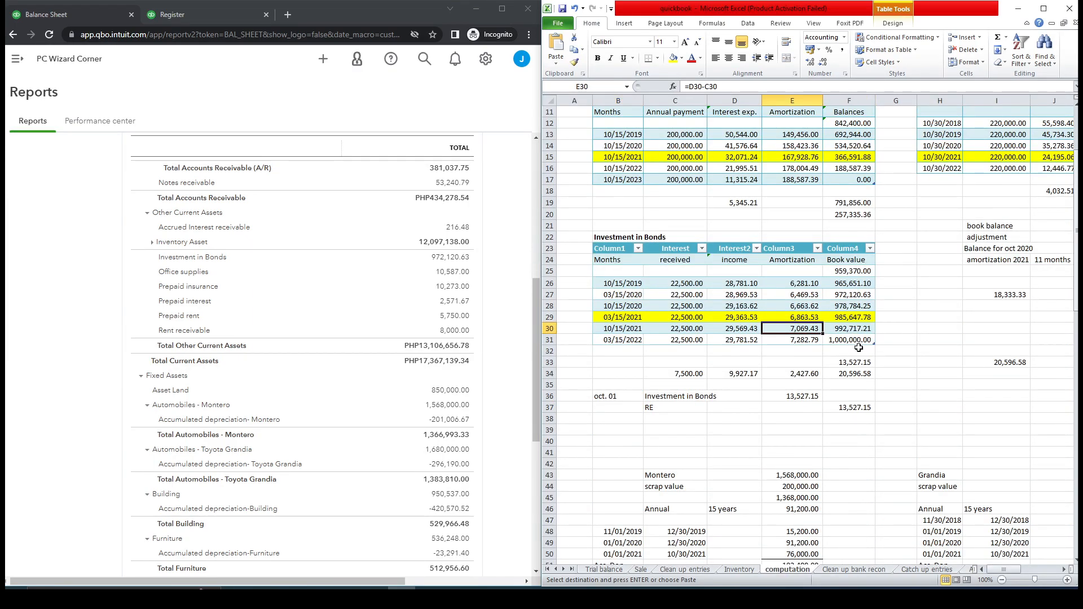
pyautogui.moveTo(680, 329); pyautogui.dragTo(804, 329)
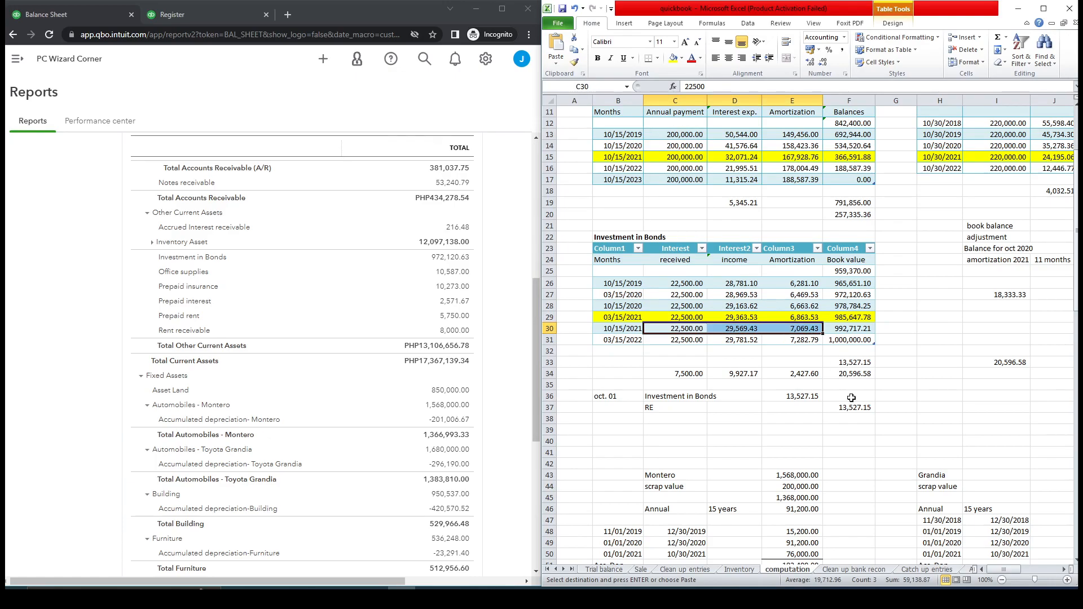
pyautogui.click(692, 571)
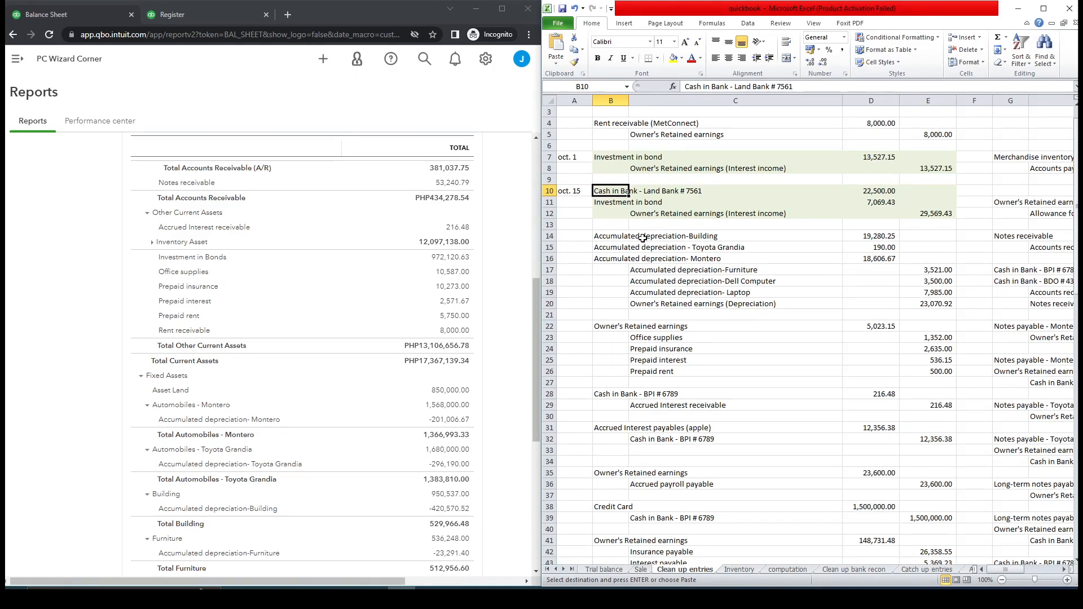
# Start a new journal entry and set its journal date to 10/01/2021.
pyautogui.click(197, 16)
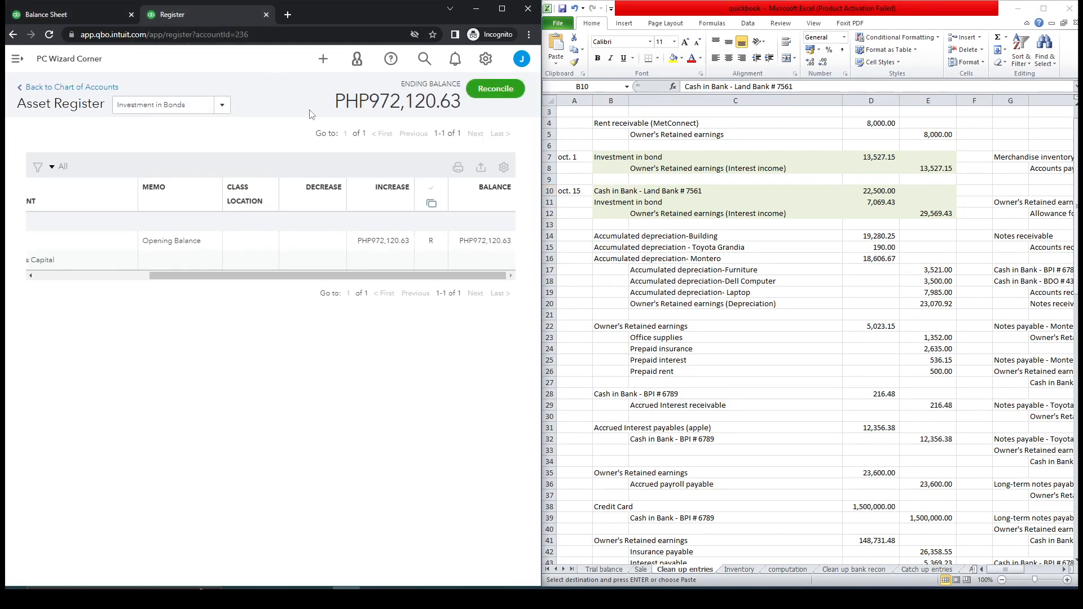
pyautogui.click(17, 59)
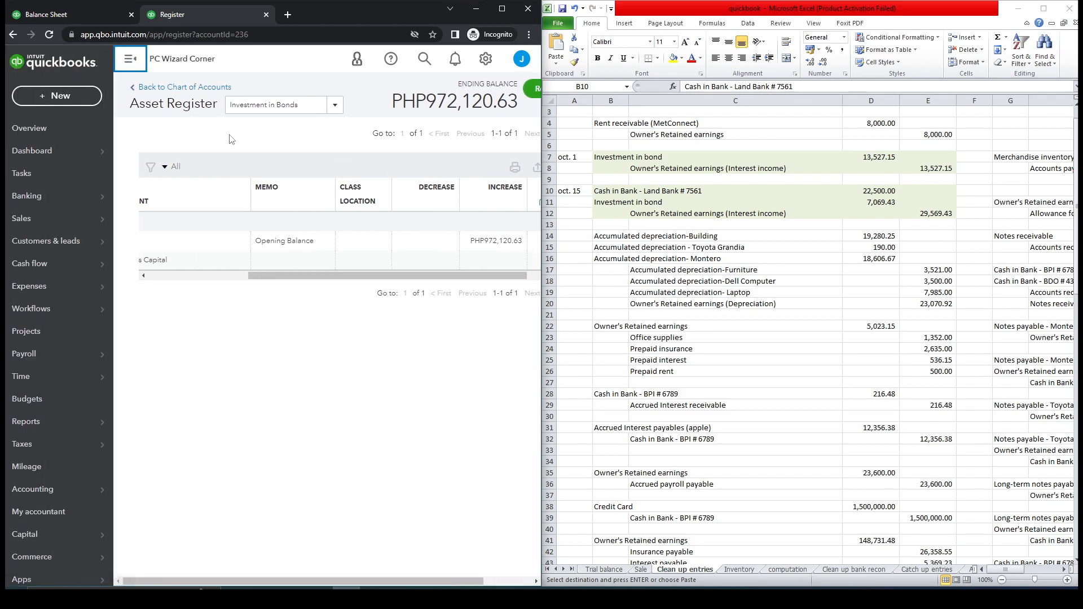
pyautogui.click(84, 98)
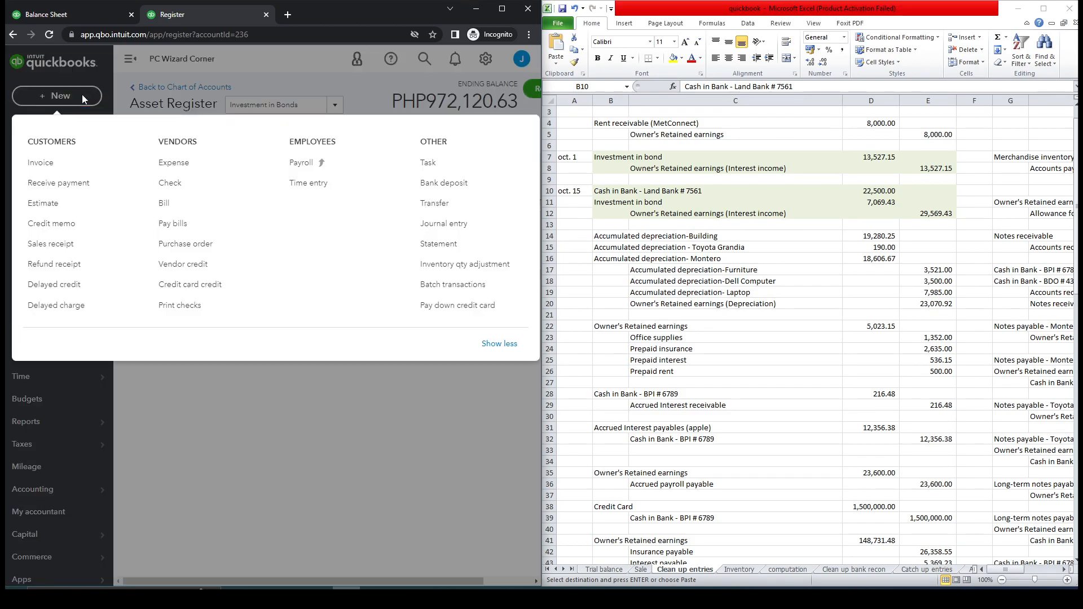
pyautogui.click(475, 224)
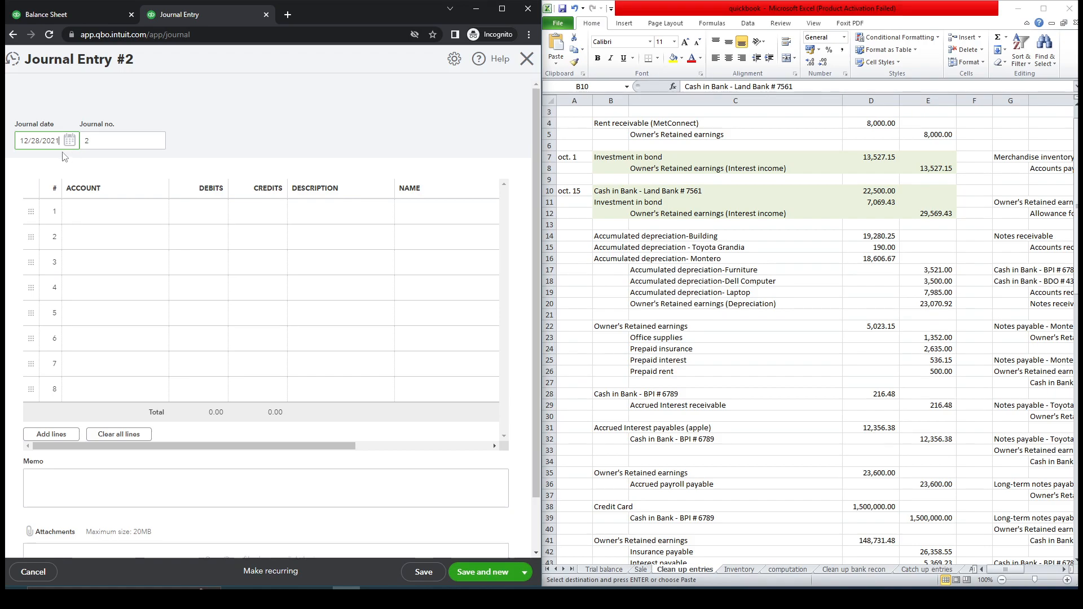
pyautogui.moveTo(23, 140); pyautogui.dragTo(21, 141)
pyautogui.write('10/')
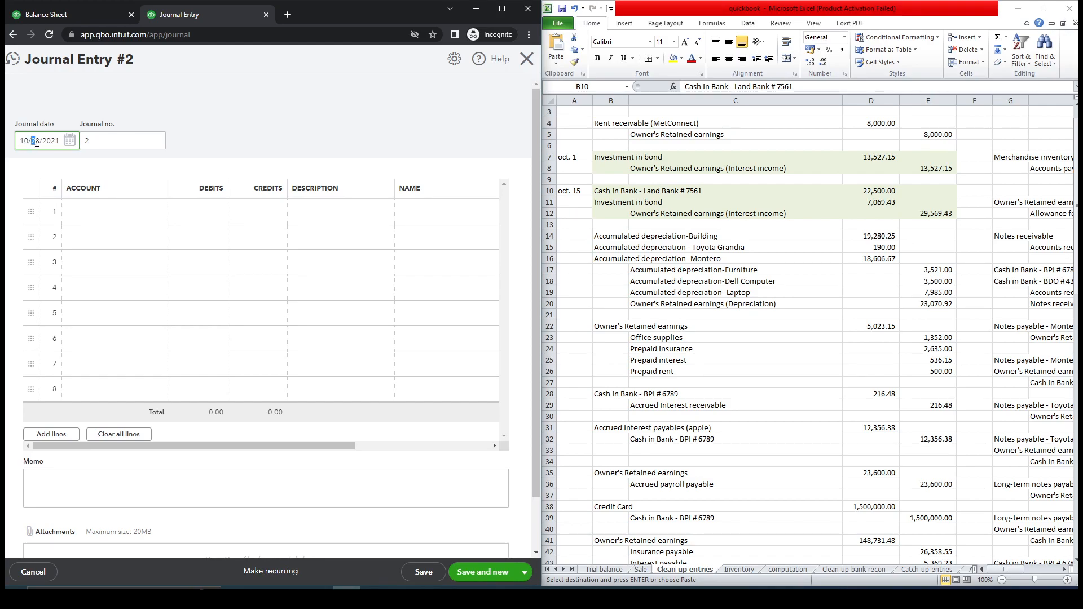
pyautogui.write('01')
# Set the journal entry's accounts to Investment in Bonds on line 1 and Retained Earnings on line 2.
pyautogui.click(614, 162)
pyautogui.click(612, 160)
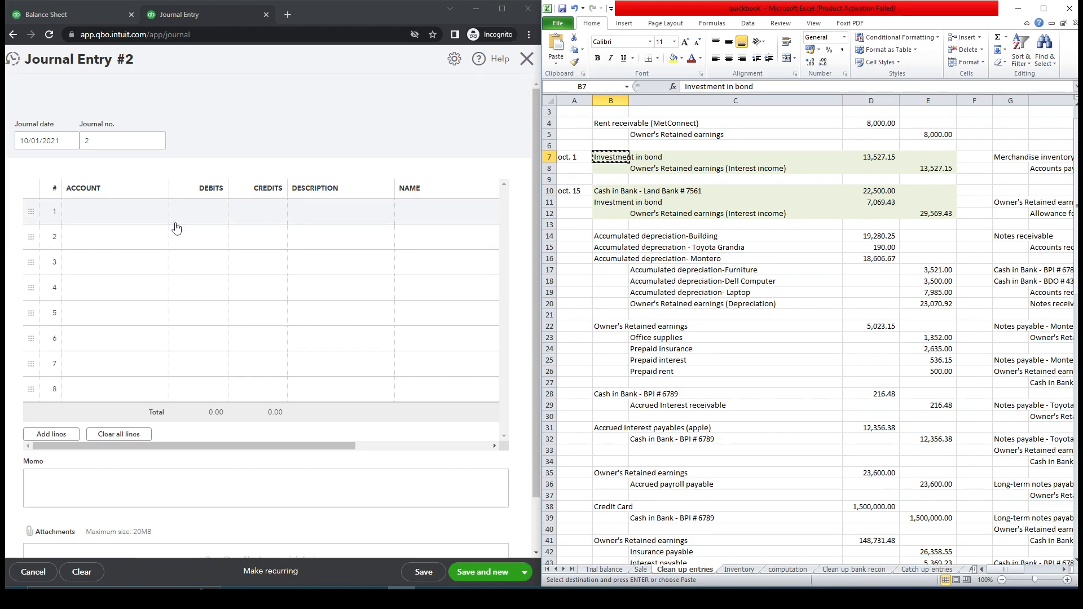
pyautogui.click(150, 215)
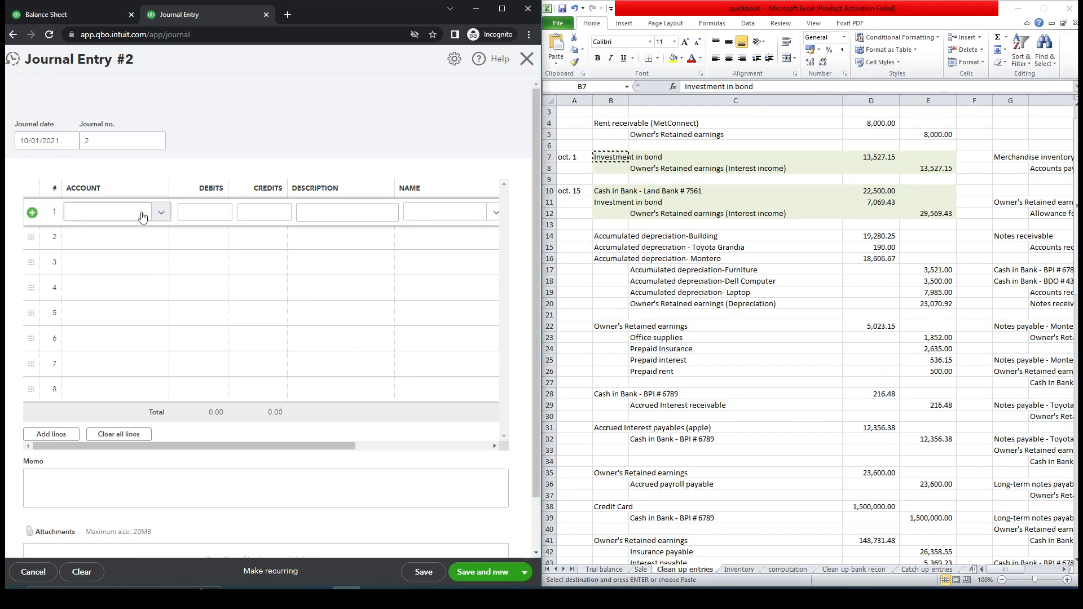
pyautogui.write('Investment in bond')
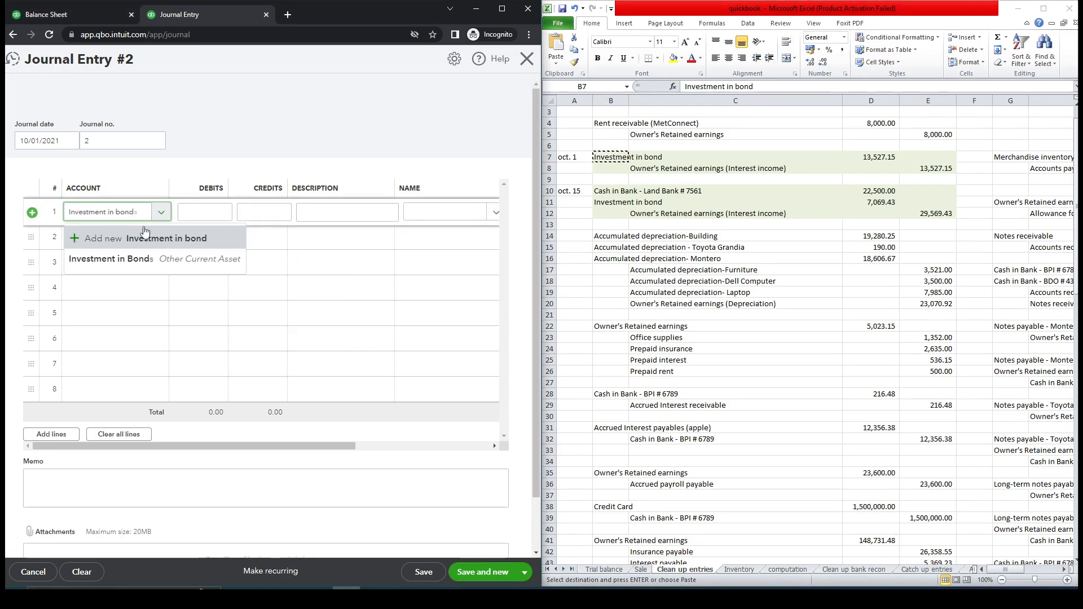
pyautogui.click(157, 244)
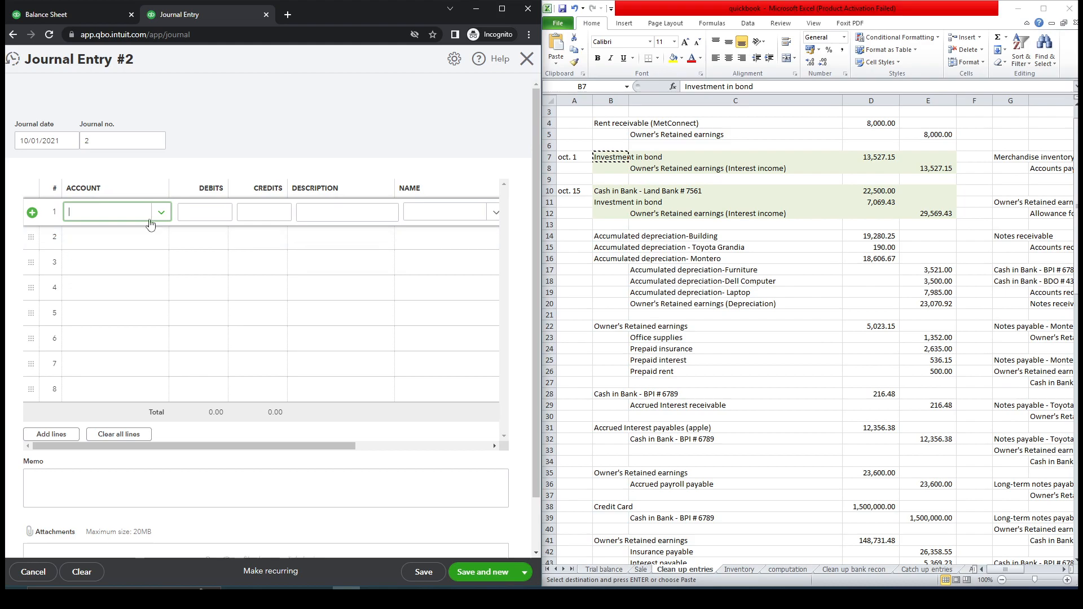
pyautogui.click(469, 140)
pyautogui.write('Investment in bond')
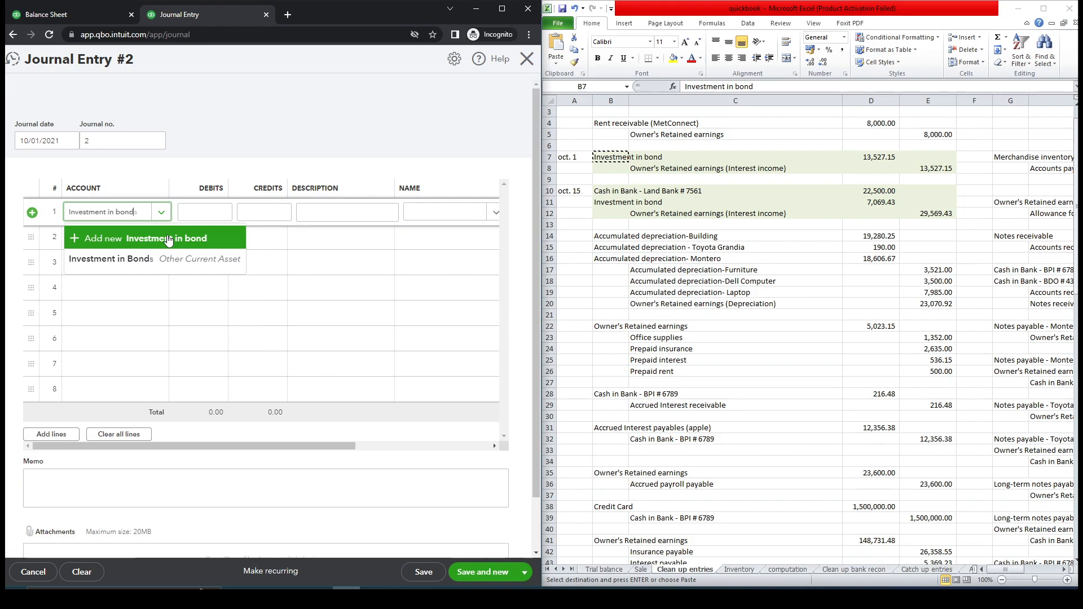
pyautogui.click(129, 260)
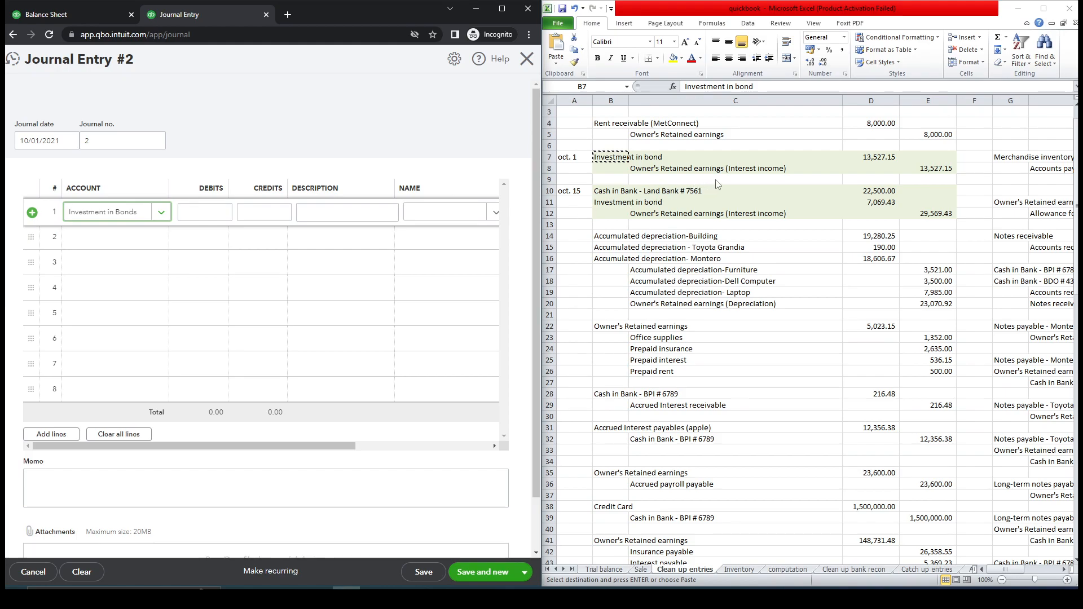
pyautogui.click(149, 244)
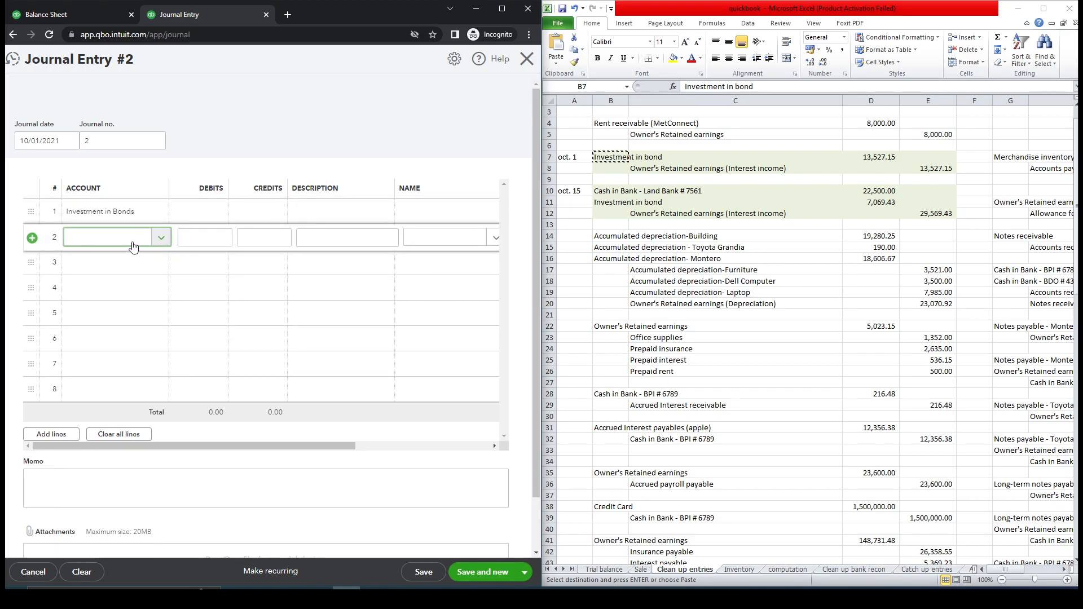
pyautogui.write('ret')
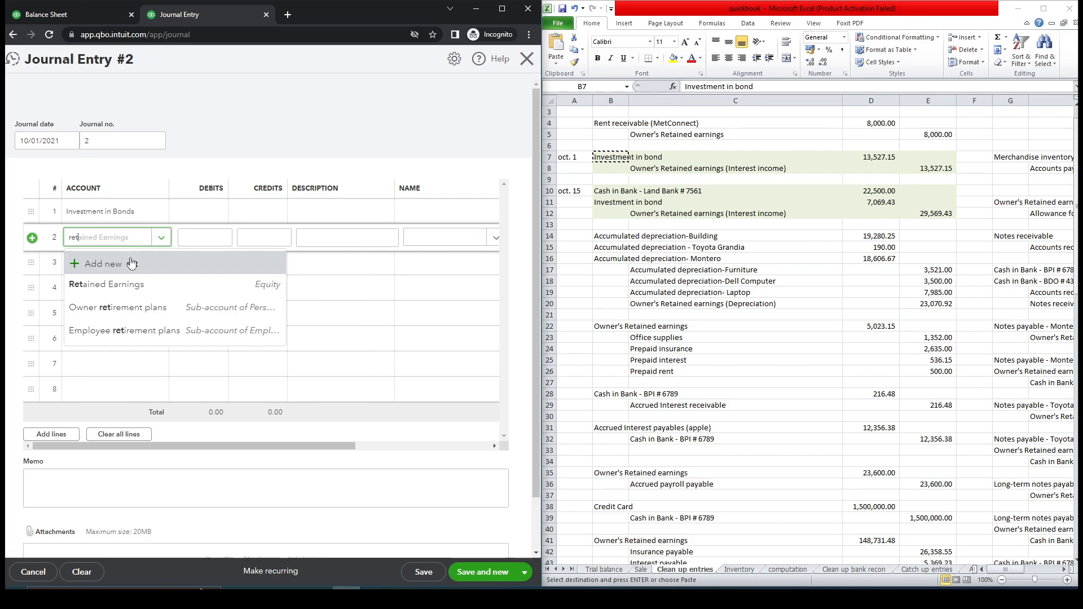
pyautogui.click(133, 285)
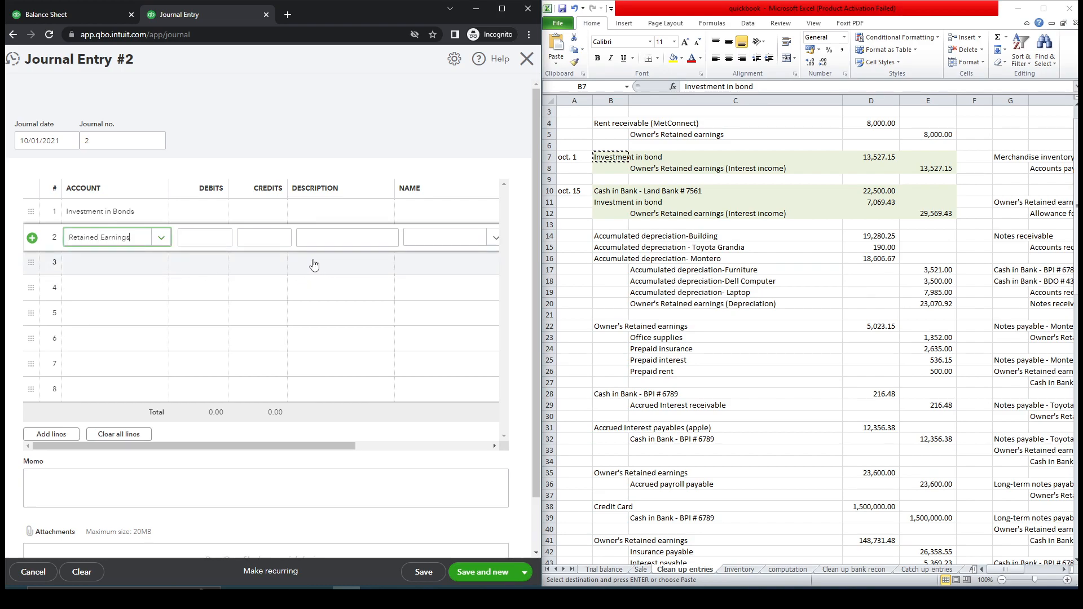
# Enter 13,527.15 as the debit for Investment in Bonds and the credit for Retained Earnings.
pyautogui.click(872, 158)
pyautogui.hotkey('ctrl', 'c')
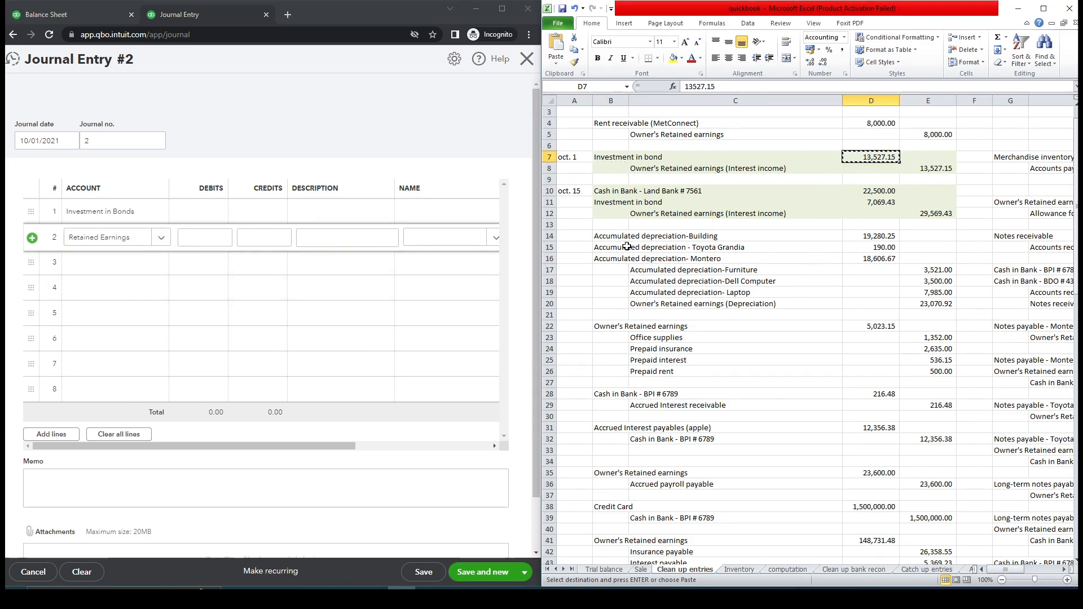
pyautogui.click(205, 212)
pyautogui.hotkey('ctrl', 'v')
pyautogui.click(265, 245)
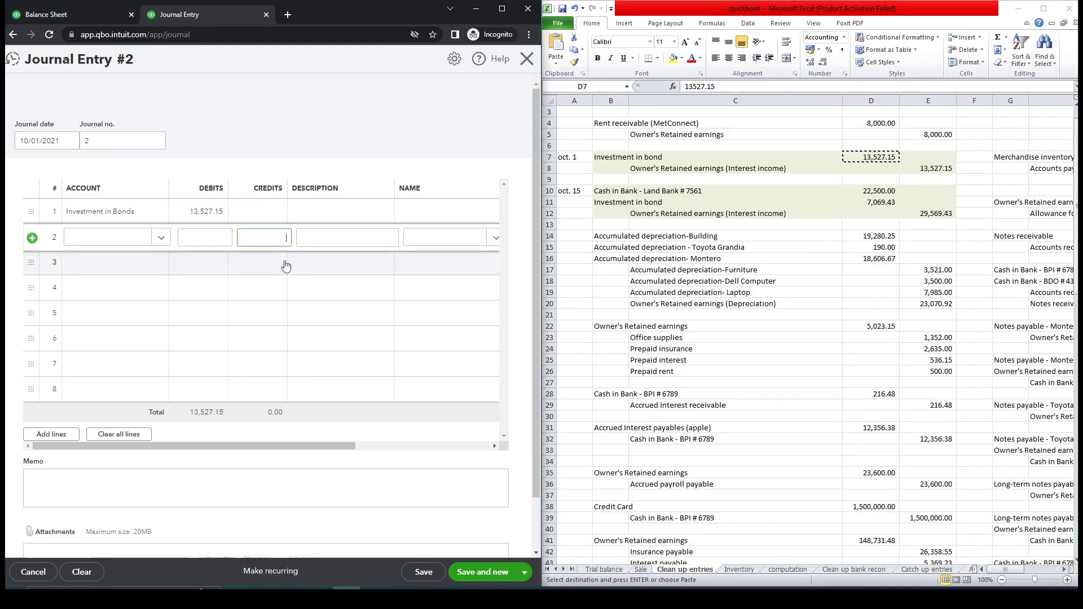
pyautogui.click(306, 270)
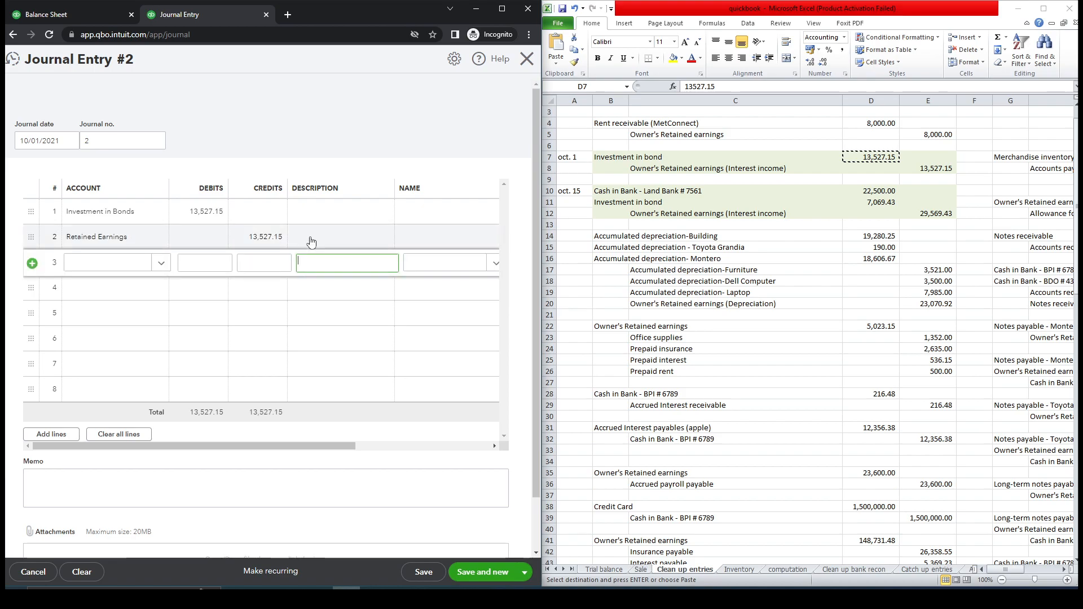
# Describe both journal lines as "adjusting entry" and save the journal entry.
pyautogui.click(312, 213)
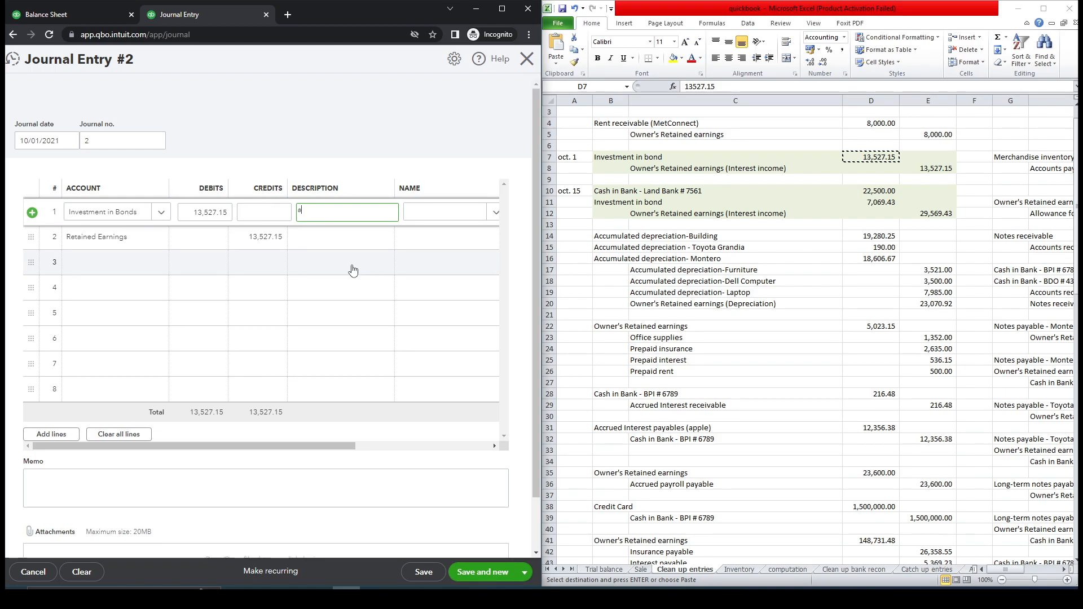
pyautogui.write('usting entry')
pyautogui.moveTo(351, 211); pyautogui.dragTo(288, 211)
pyautogui.hotkey('ctrl', 'c')
pyautogui.click(348, 239)
pyautogui.hotkey('ctrl', 'v')
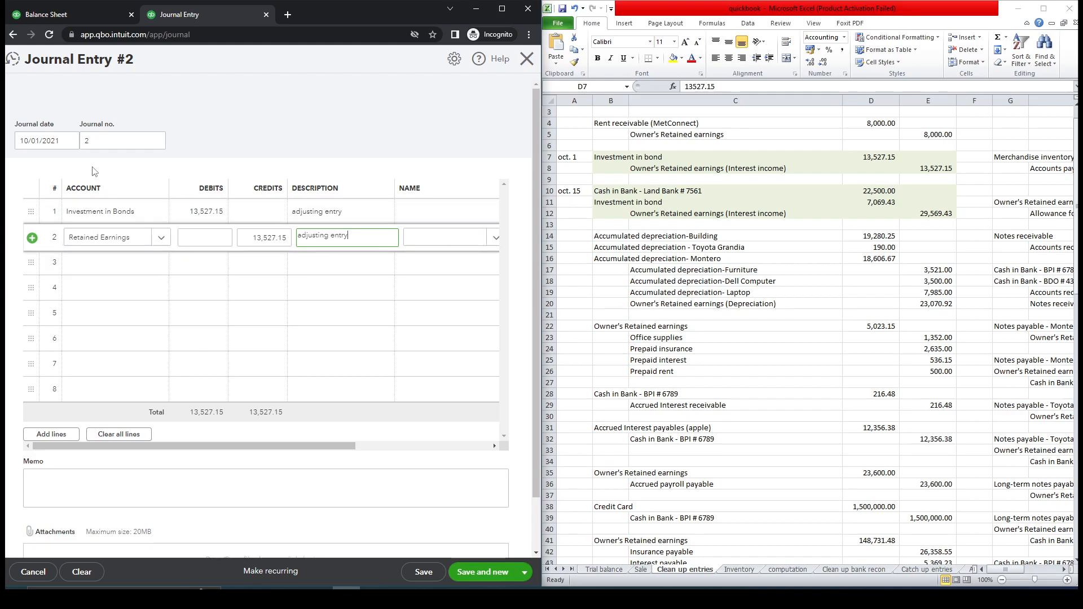
pyautogui.moveTo(323, 447)
pyautogui.mouseDown()
pyautogui.moveTo(405, 451)
pyautogui.moveTo(324, 448)
pyautogui.mouseUp()
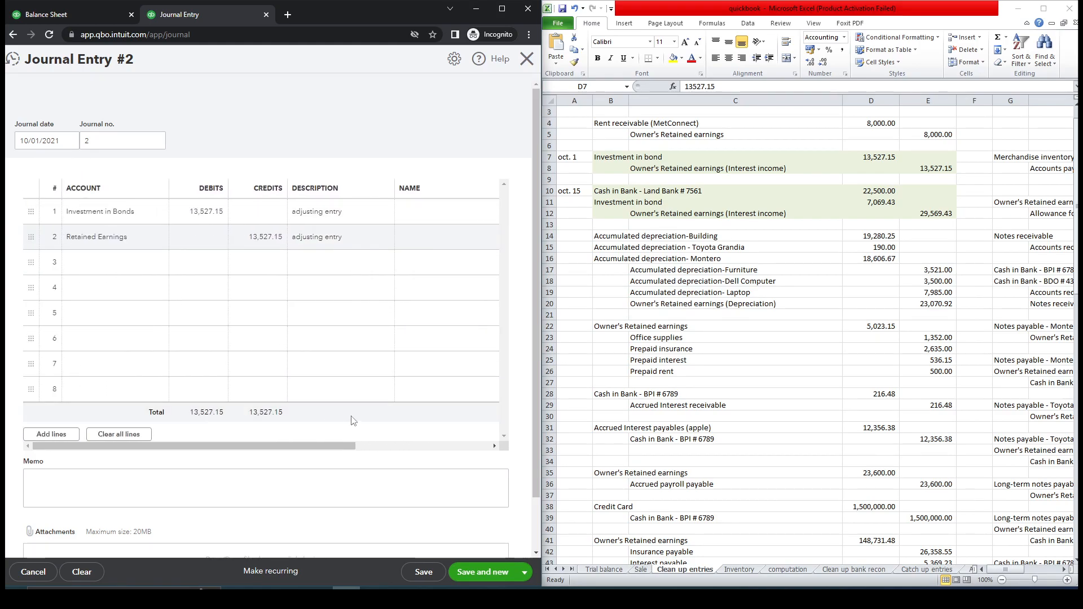
pyautogui.click(497, 573)
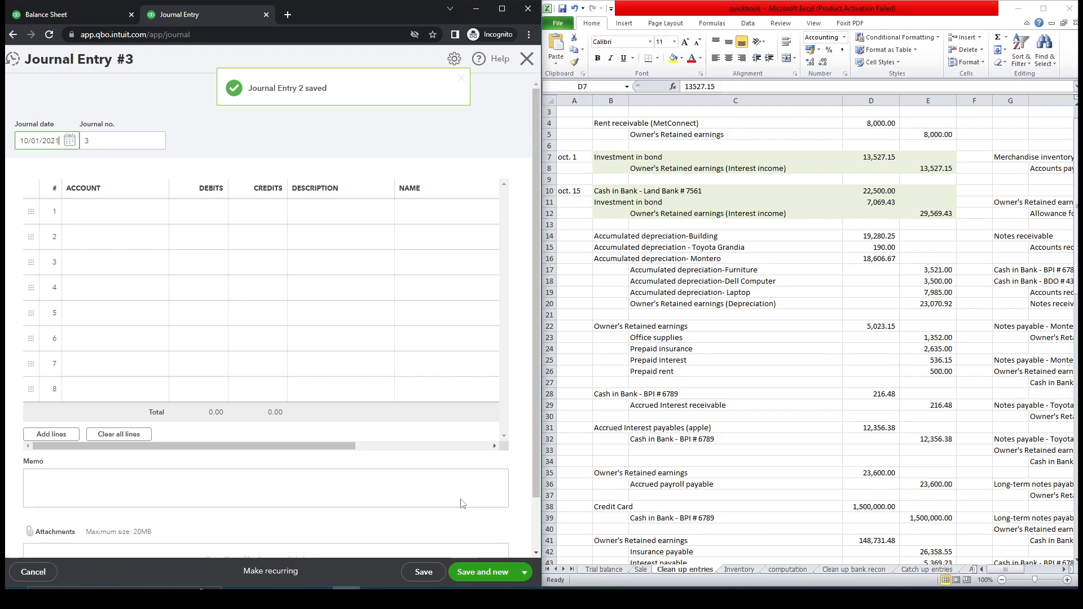
# Refresh the balance sheet and compare Investment in Bonds with the book value in the computation sheet.
pyautogui.click(84, 18)
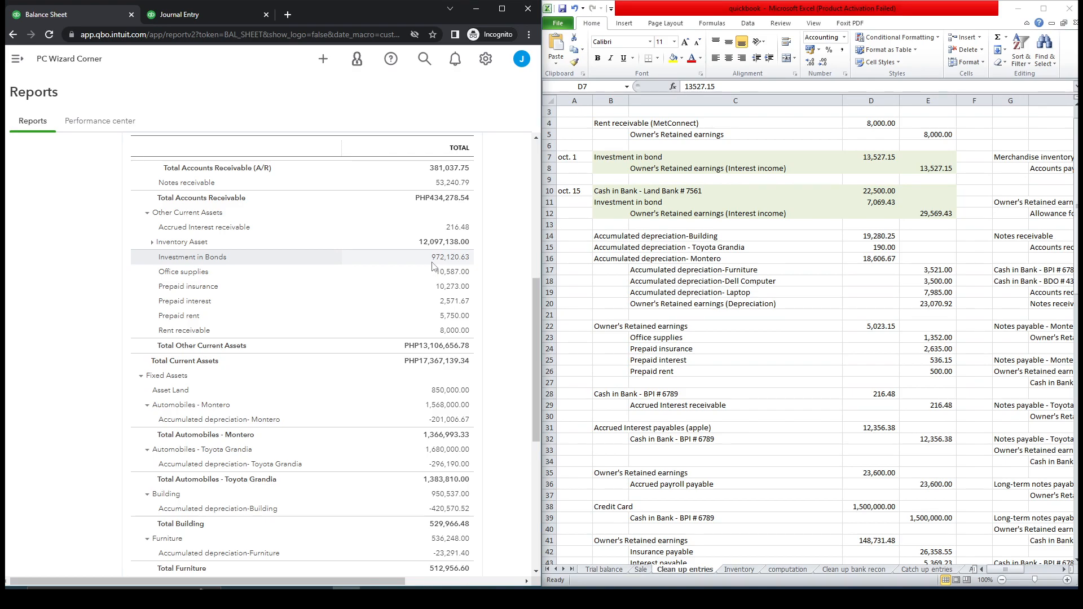
pyautogui.click(49, 36)
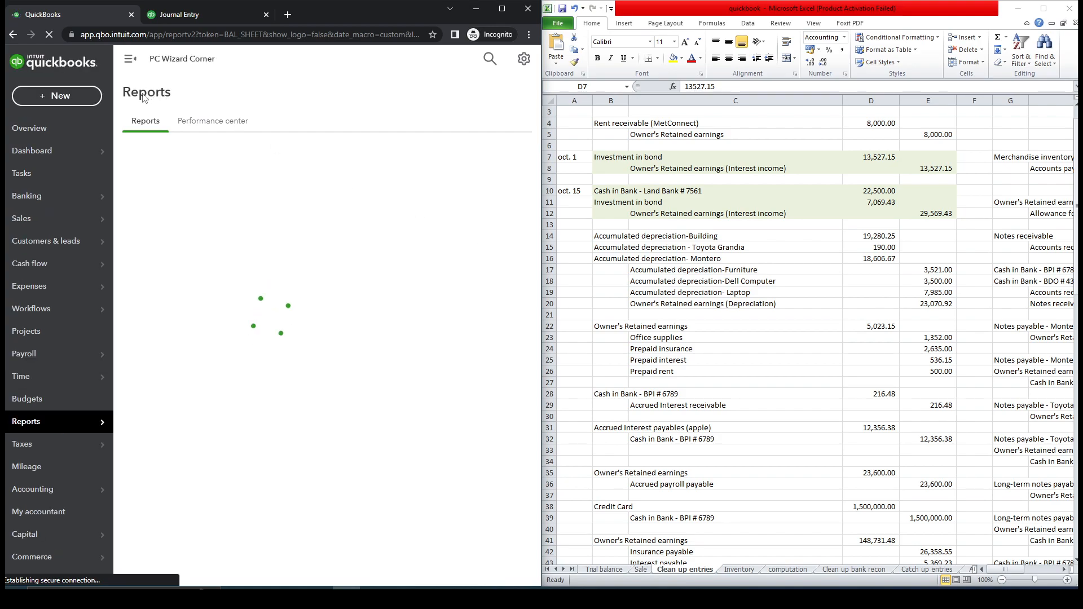
pyautogui.click(129, 60)
pyautogui.moveTo(538, 202); pyautogui.dragTo(539, 341)
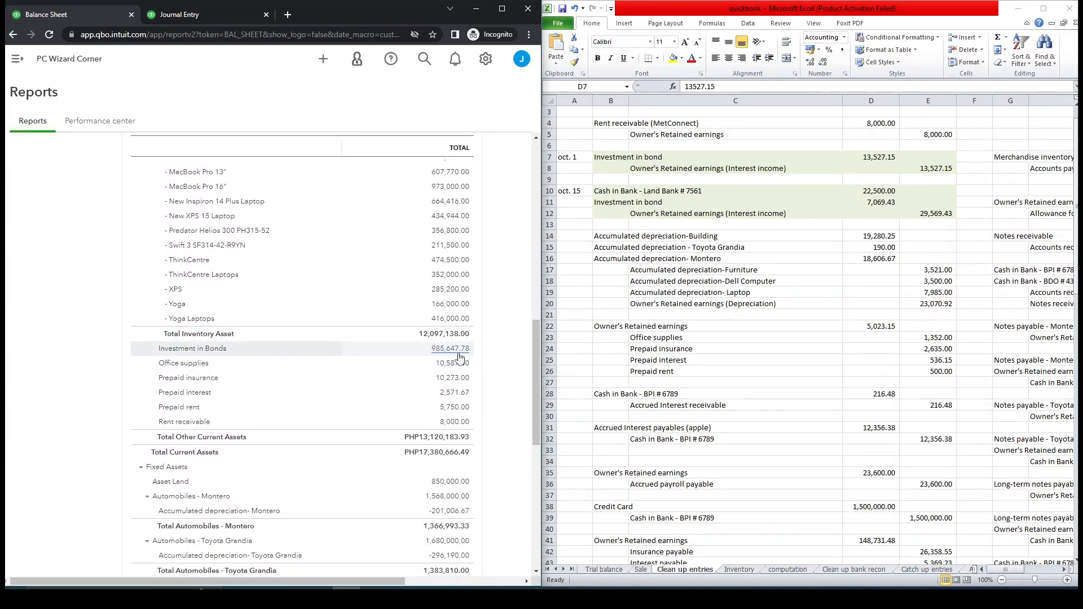
pyautogui.click(788, 571)
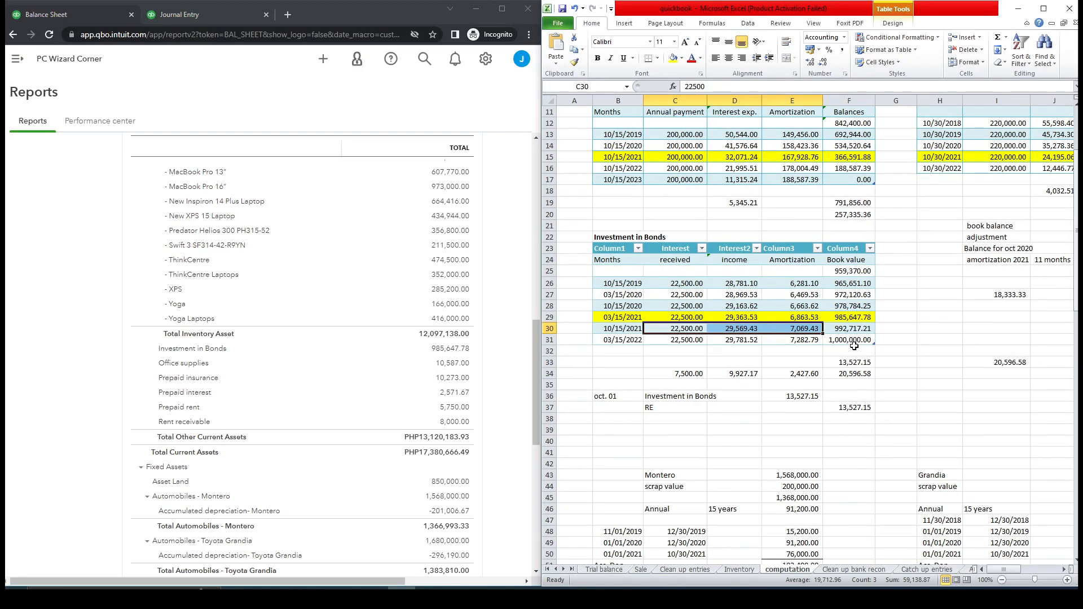
pyautogui.click(853, 317)
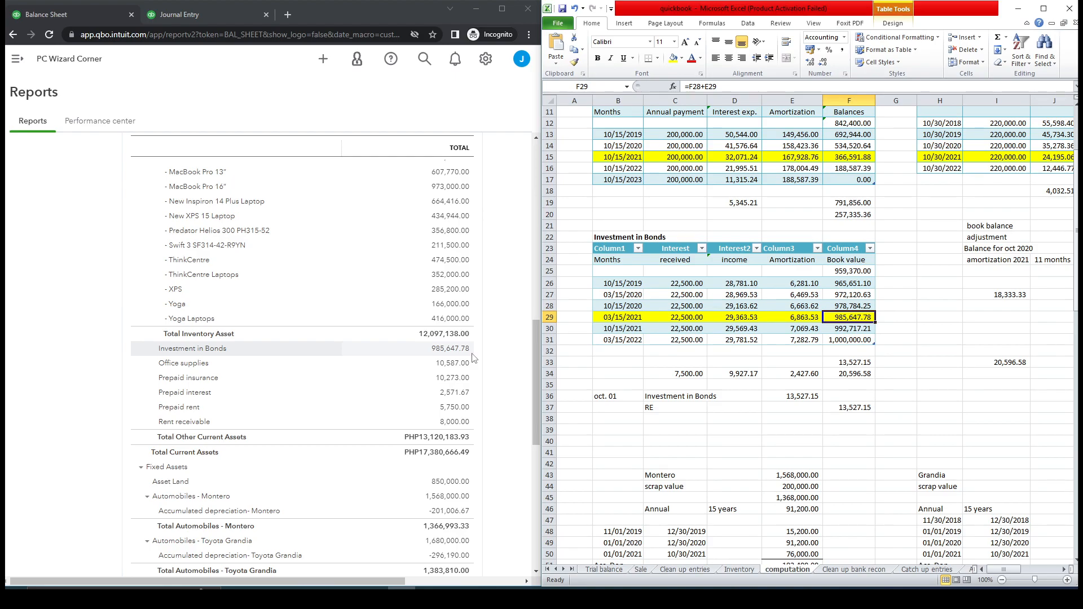
# Set the new journal entry's date to 10/15/2021, copied from the computation sheet.
pyautogui.click(613, 332)
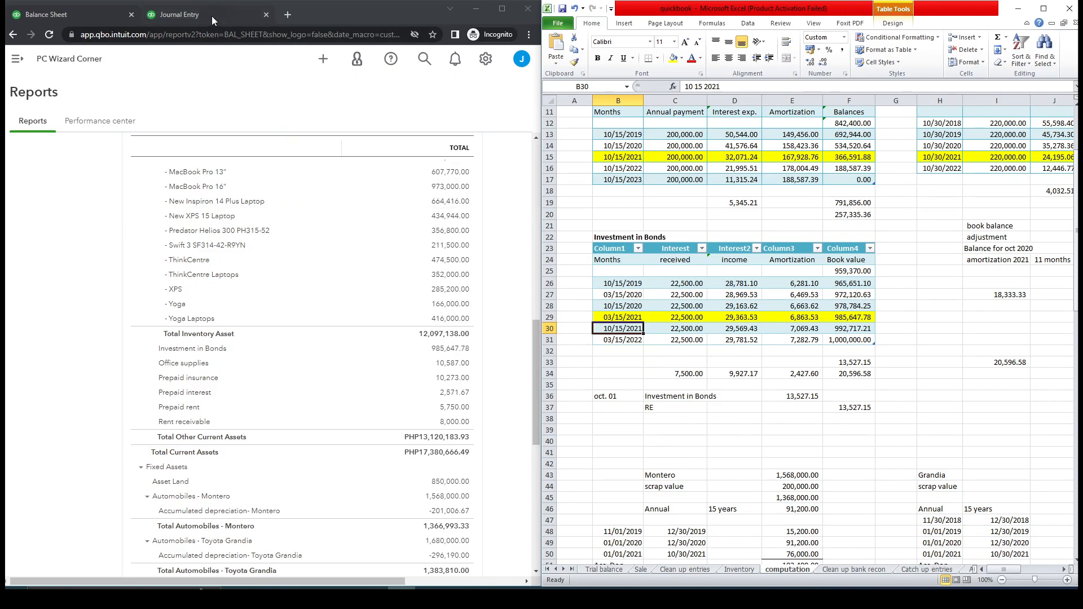
pyautogui.hotkey('ctrl', 'c')
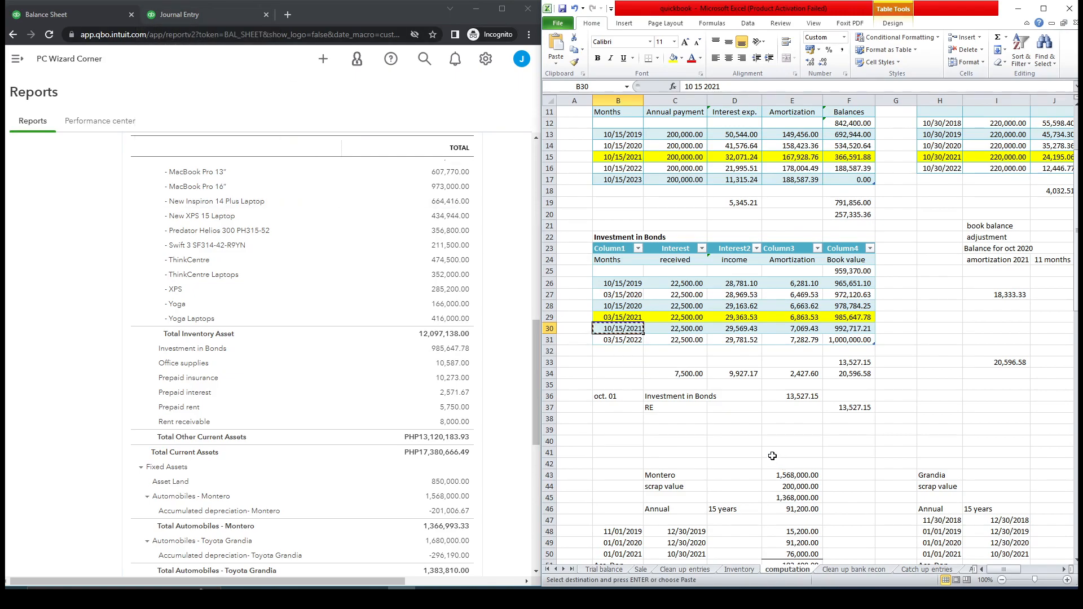
pyautogui.click(210, 18)
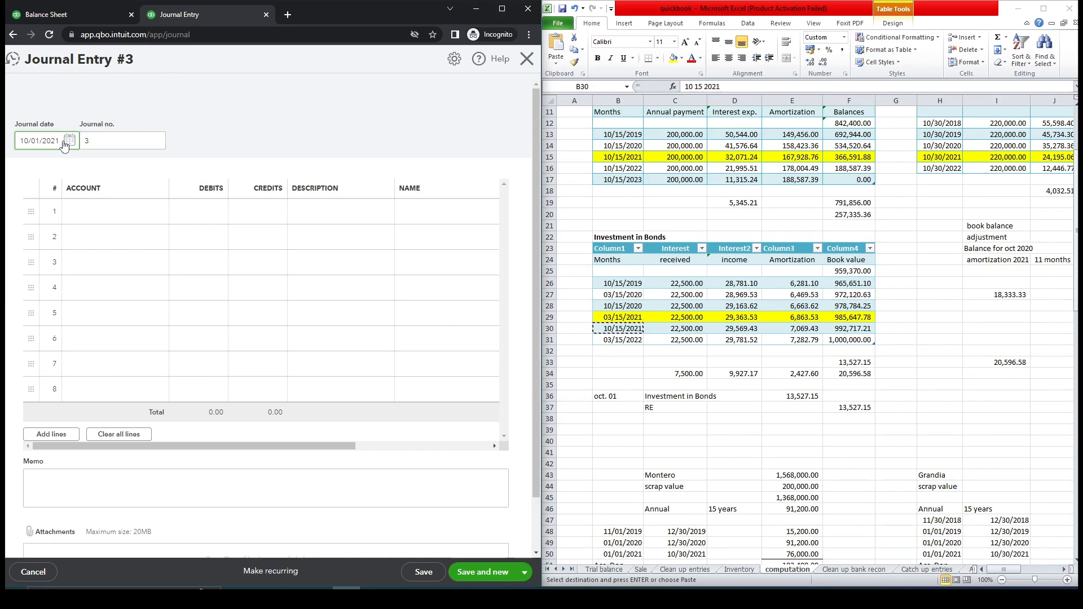
pyautogui.moveTo(63, 140); pyautogui.dragTo(12, 141)
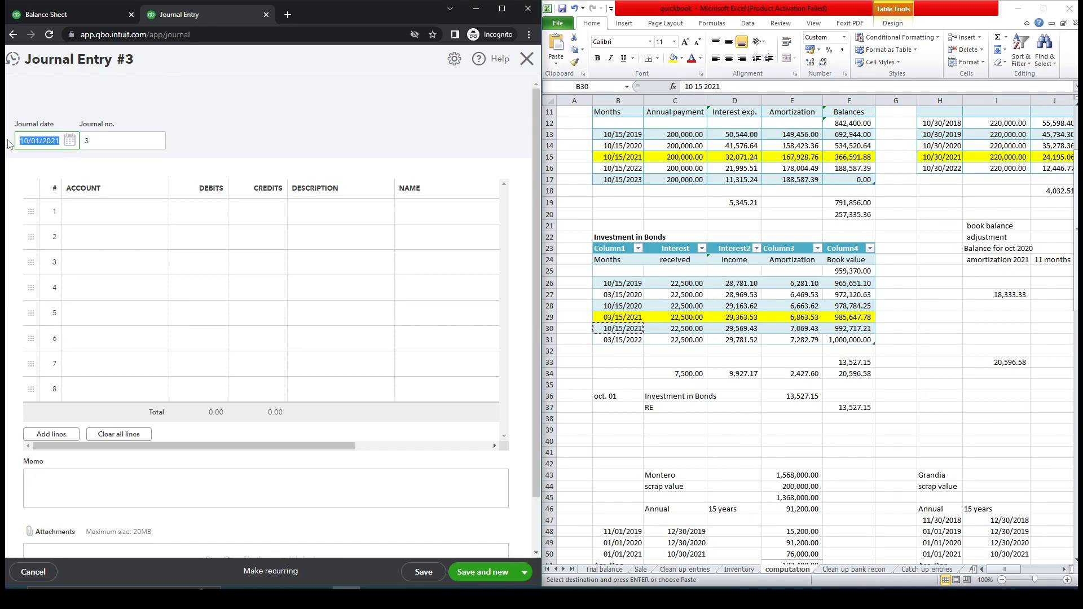
pyautogui.hotkey('ctrl', 'v')
# Set line 1's account to Cash in Bank - Land Bank # 7561.
pyautogui.click(160, 217)
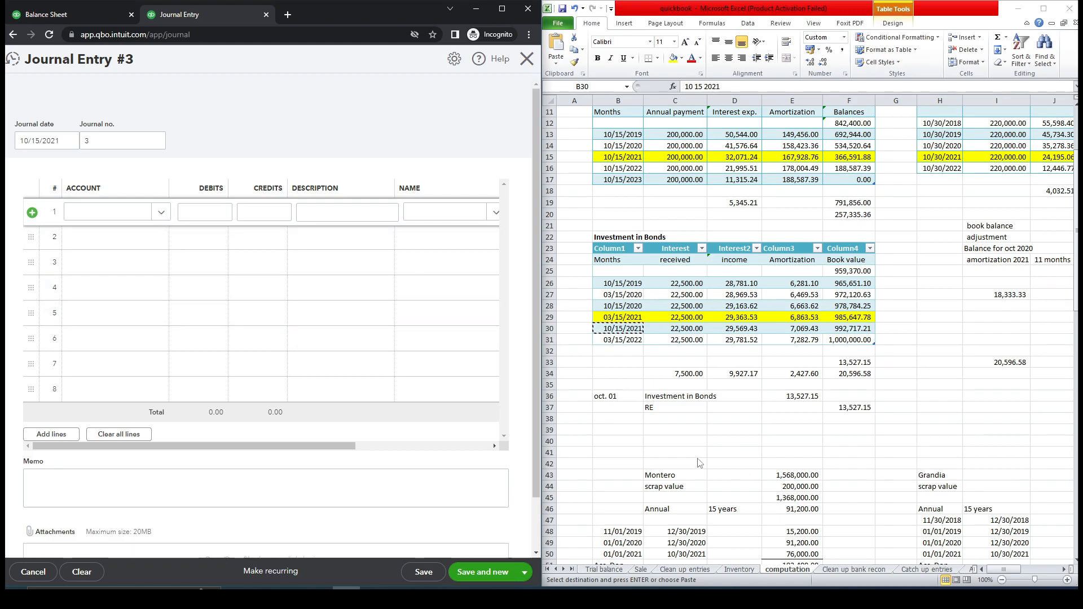
pyautogui.click(684, 570)
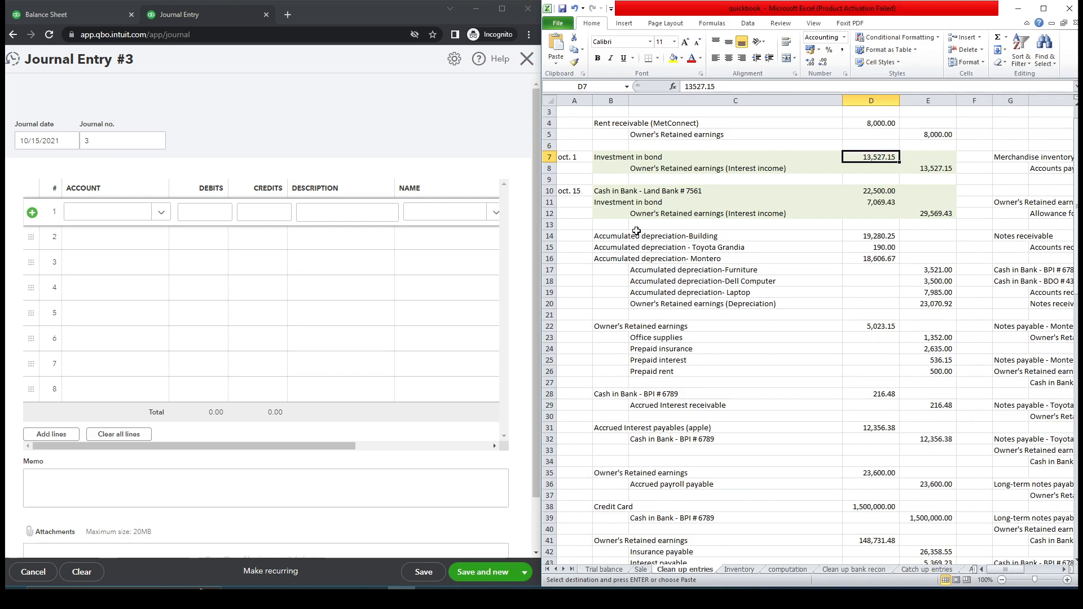
pyautogui.click(617, 192)
pyautogui.hotkey('ctrl', 'c')
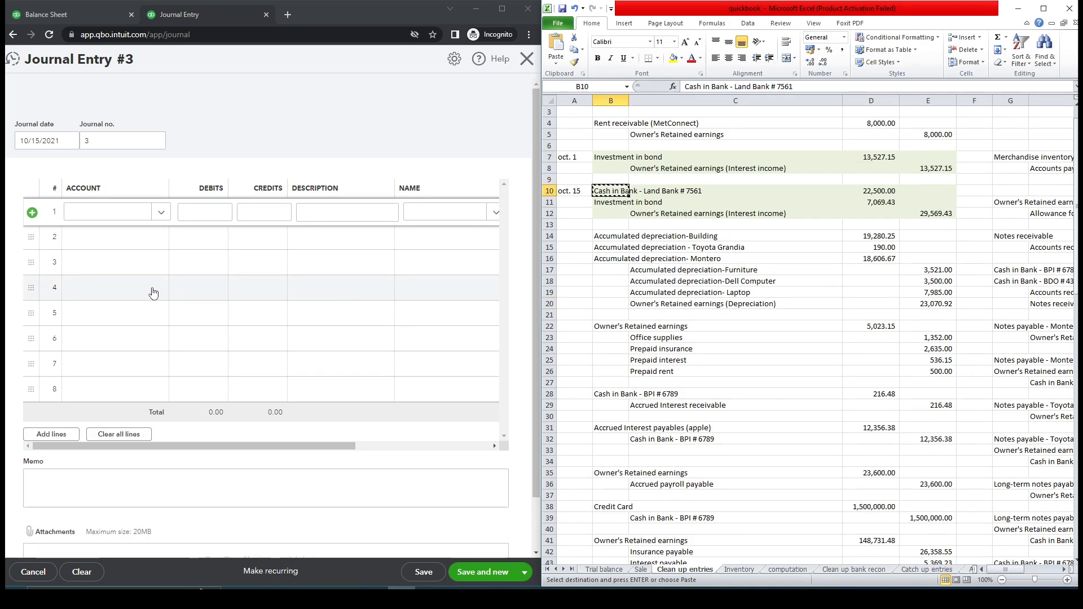
pyautogui.click(113, 212)
pyautogui.hotkey('ctrl', 'v')
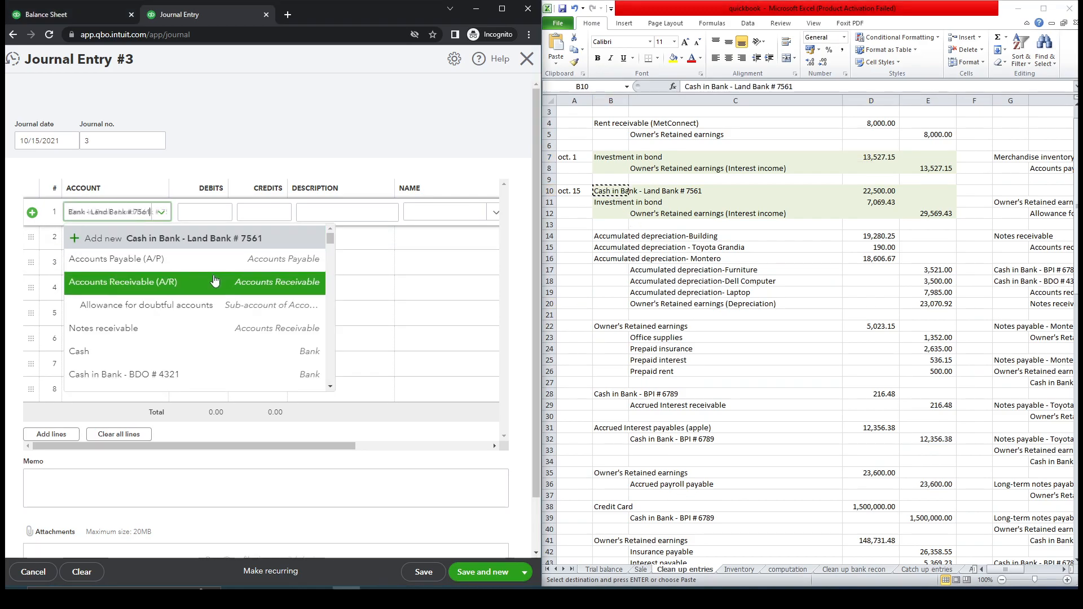
pyautogui.click(201, 258)
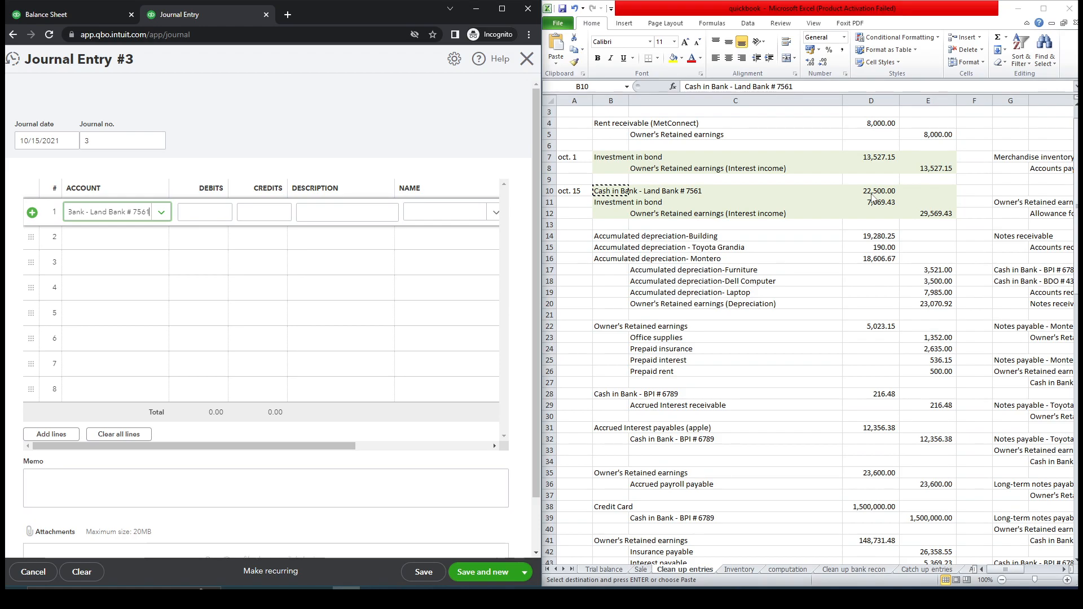
# Check the interest received amounts in the computation sheet, then enter 22,500.00 as line 1's debit.
pyautogui.click(740, 570)
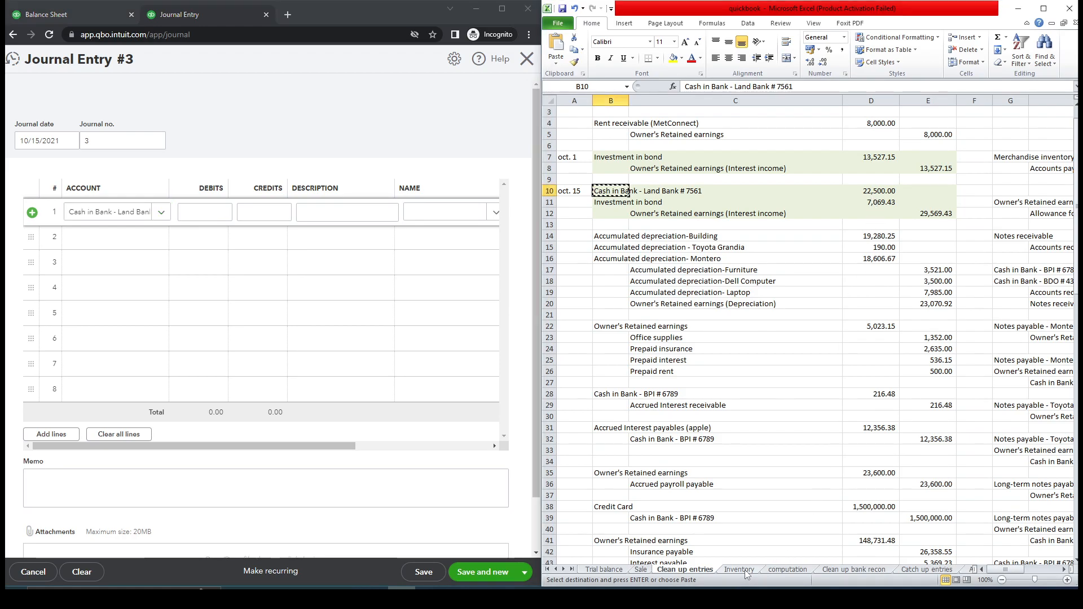
pyautogui.click(785, 570)
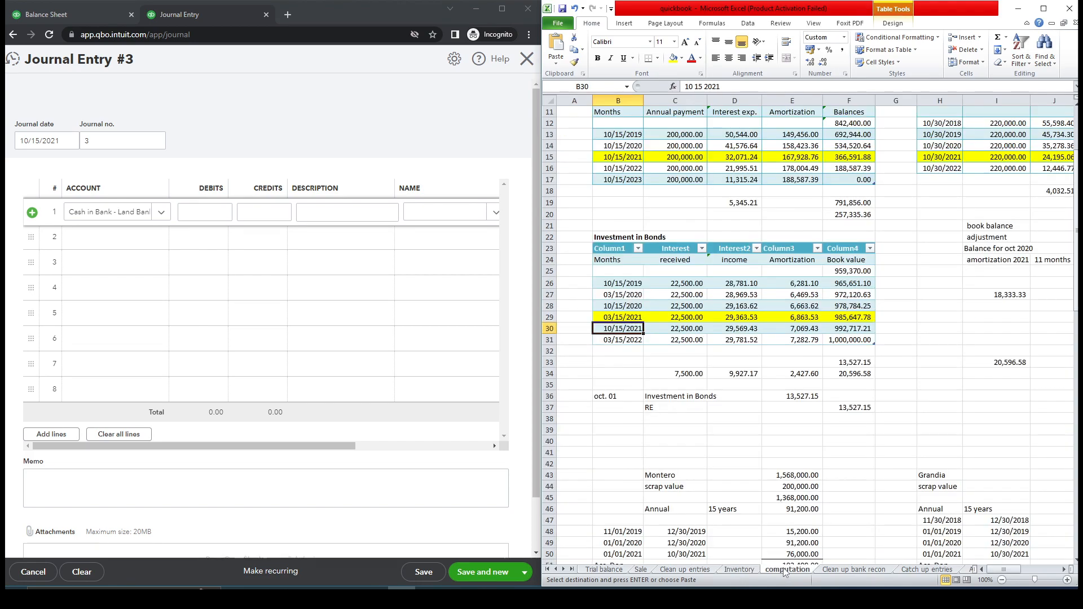
pyautogui.moveTo(694, 286); pyautogui.dragTo(694, 327)
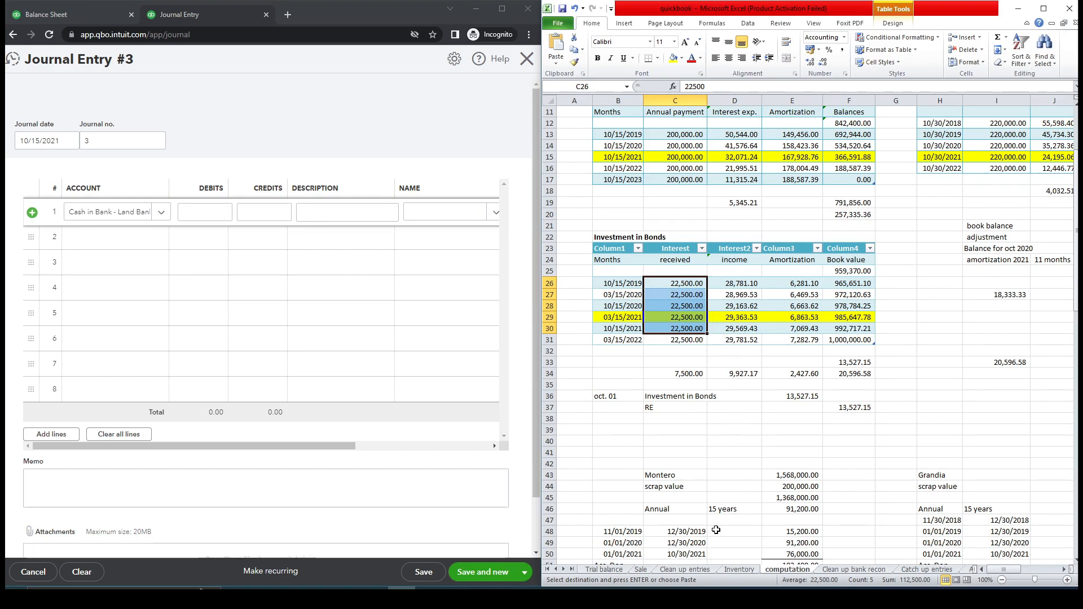
pyautogui.click(682, 570)
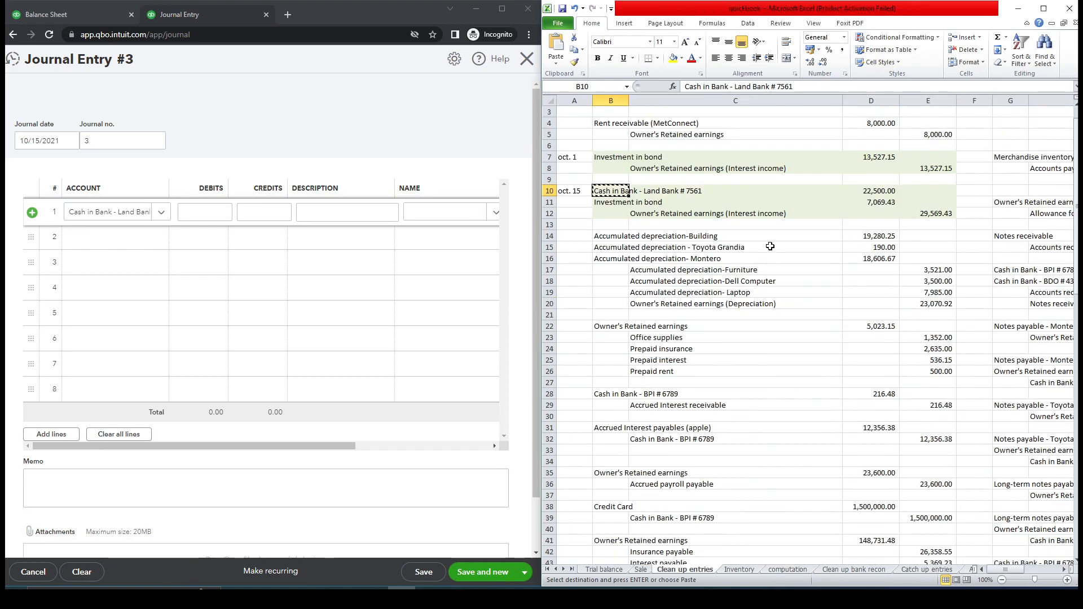
pyautogui.click(869, 191)
pyautogui.hotkey('ctrl', 'c')
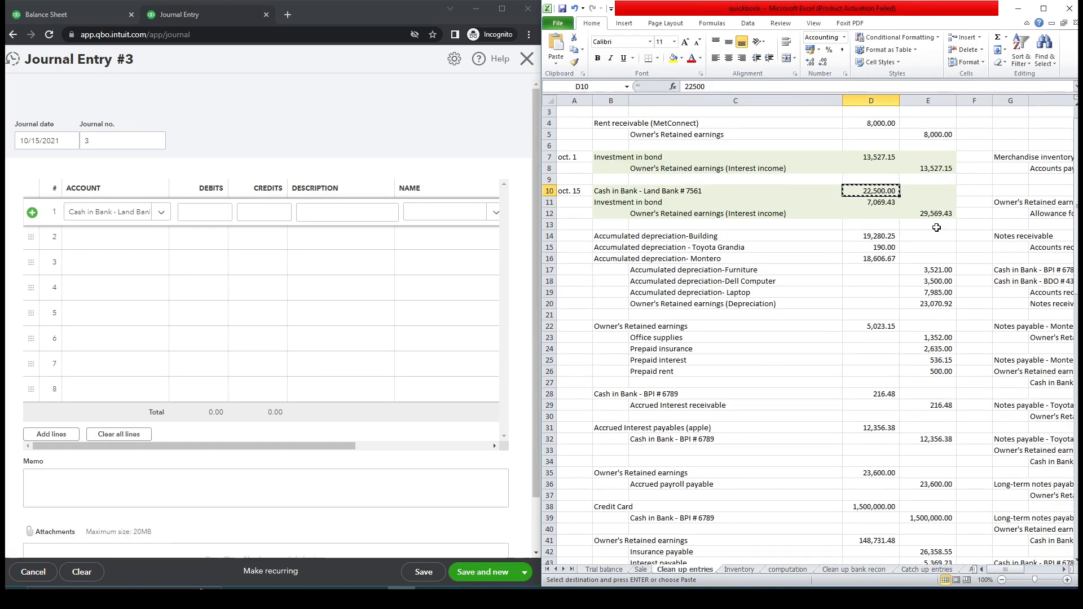
pyautogui.click(210, 212)
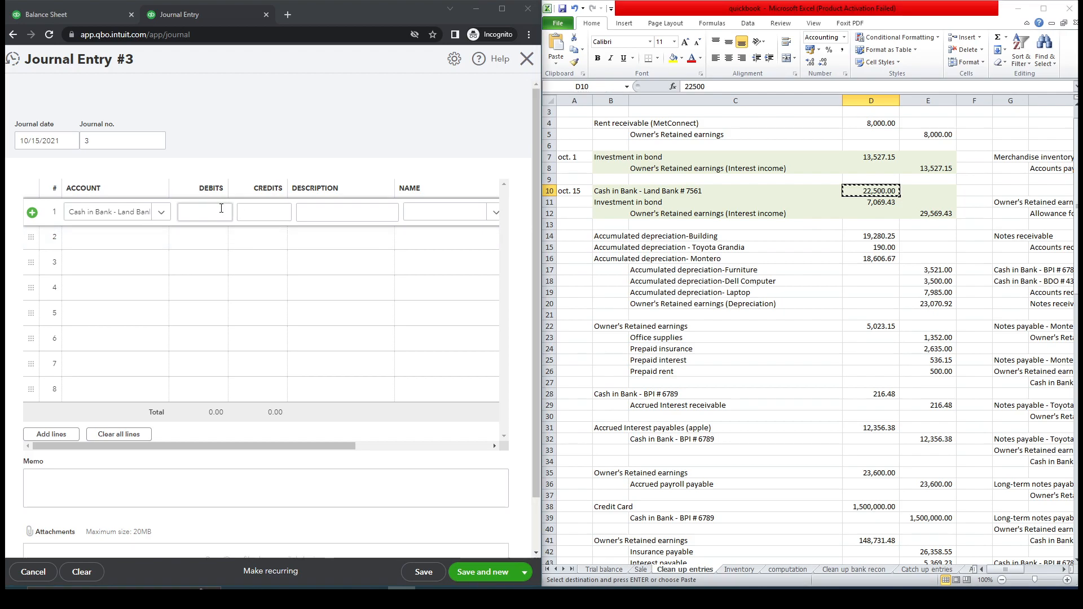
pyautogui.hotkey('ctrl', 'v')
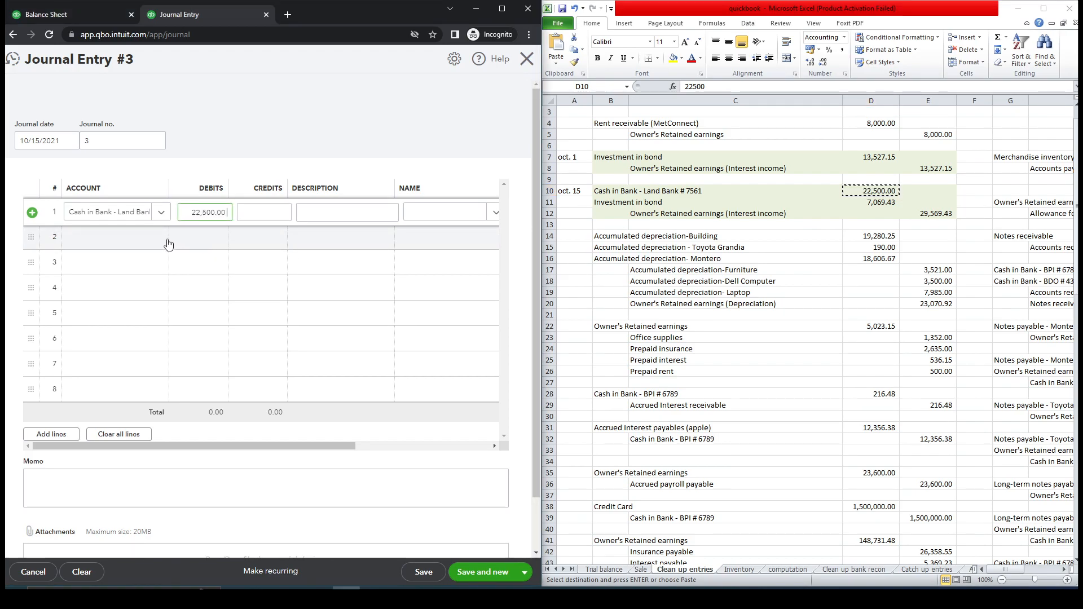
# Add line 2 with the Investment in Bonds account and a 7,069.43 debit.
pyautogui.doubleClick(600, 202)
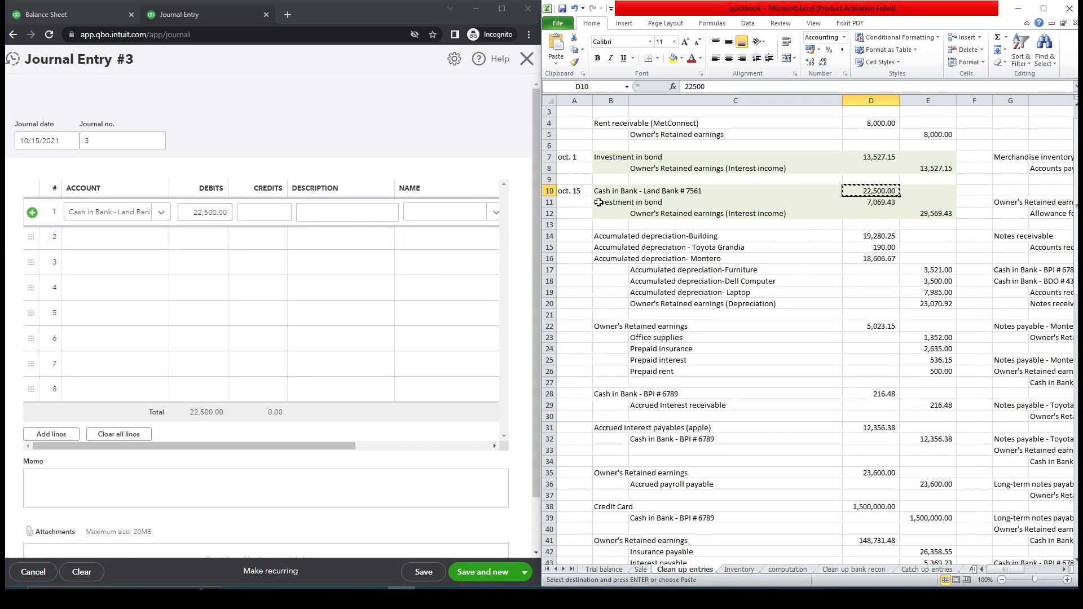
pyautogui.click(599, 202)
pyautogui.hotkey('ctrl', 'c')
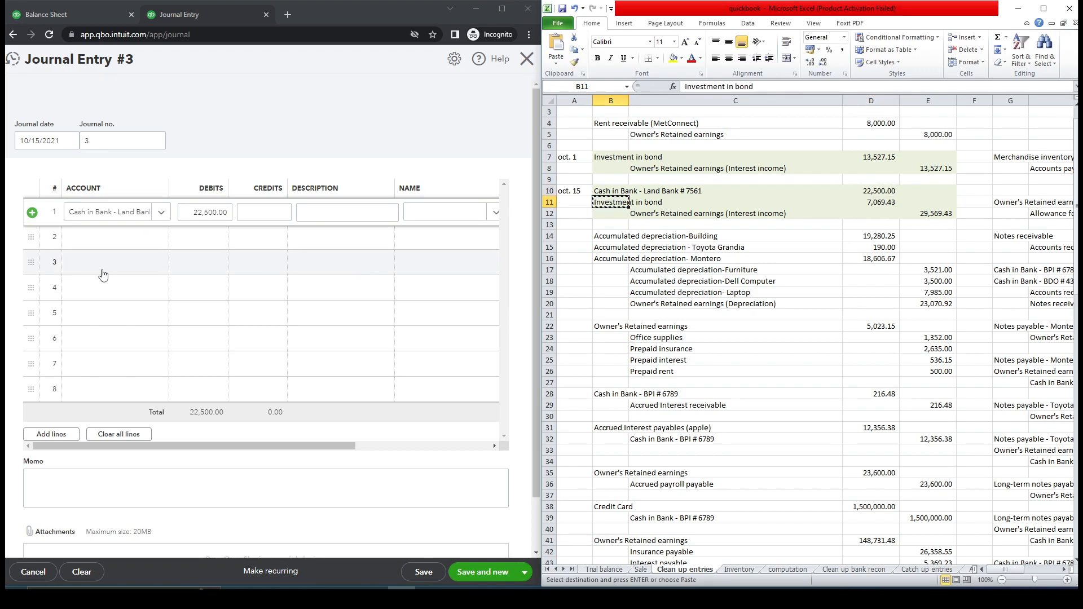
pyautogui.click(128, 237)
pyautogui.hotkey('ctrl', 'v')
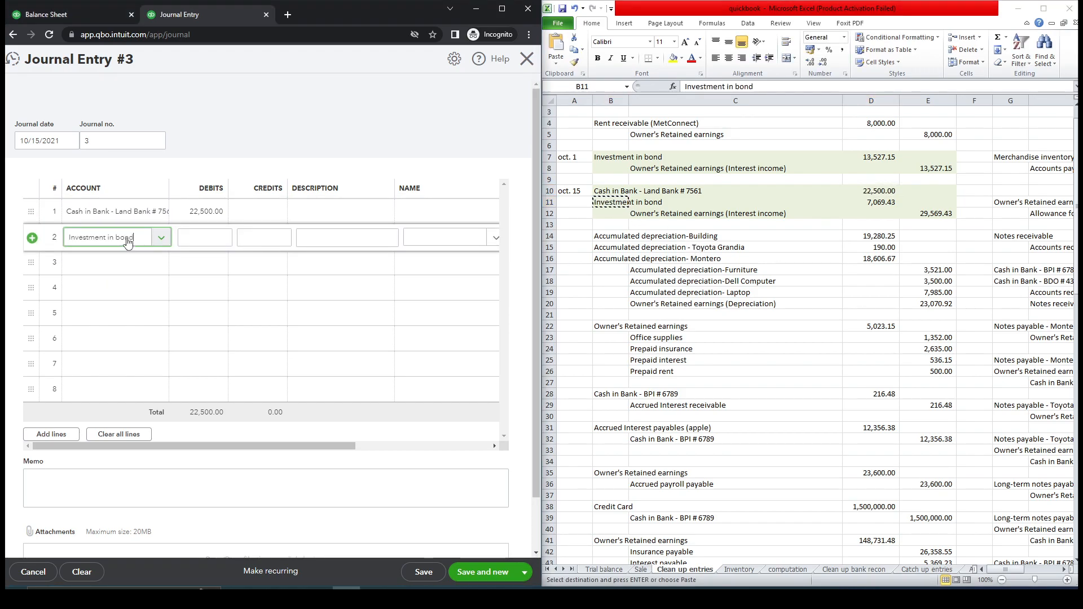
pyautogui.click(128, 284)
pyautogui.click(876, 203)
pyautogui.hotkey('ctrl', 'c')
pyautogui.click(213, 239)
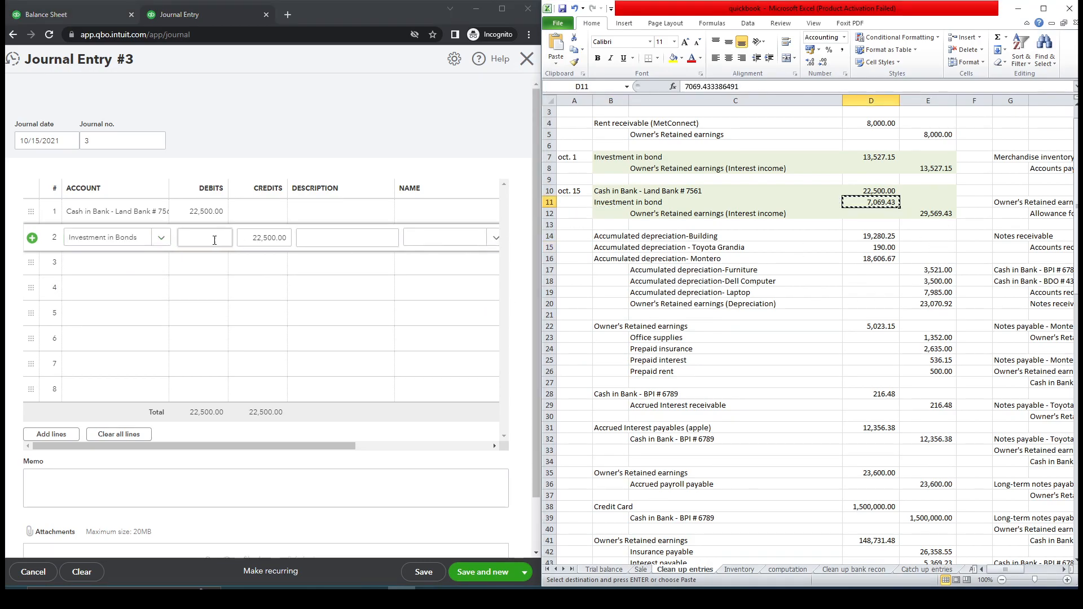
pyautogui.hotkey('ctrl', 'v')
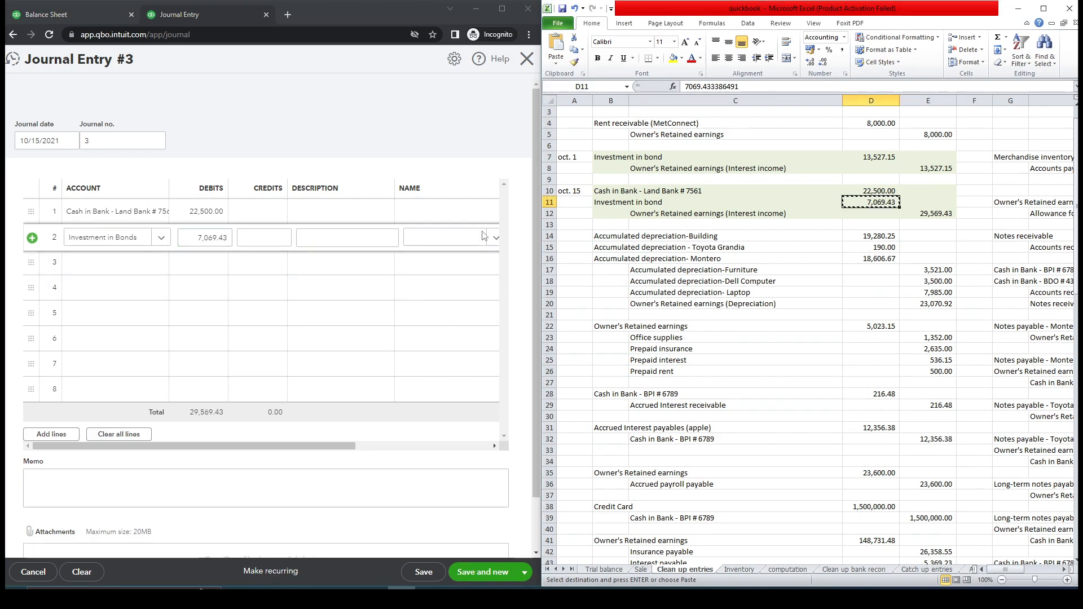
# Set line 3's account to Retained Earnings with a 29,569.43 credit.
pyautogui.click(132, 267)
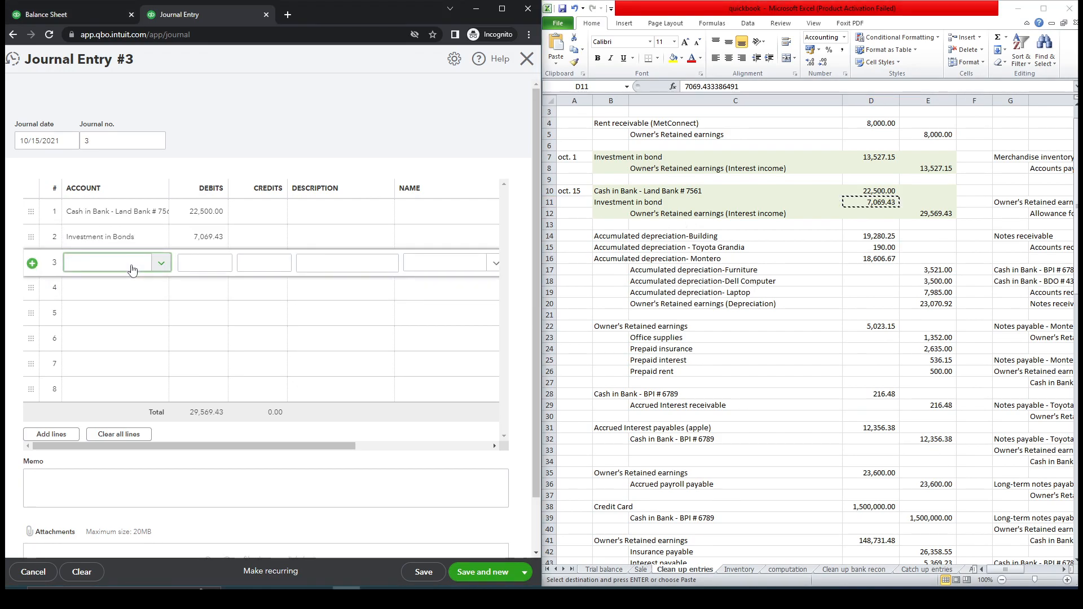
pyautogui.write('re')
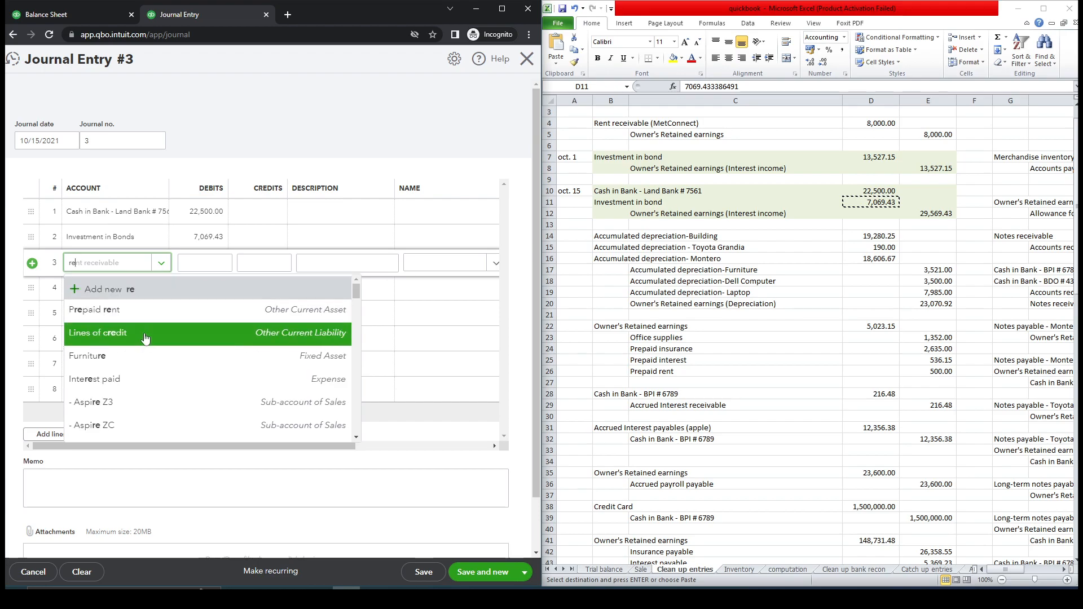
pyautogui.write('t')
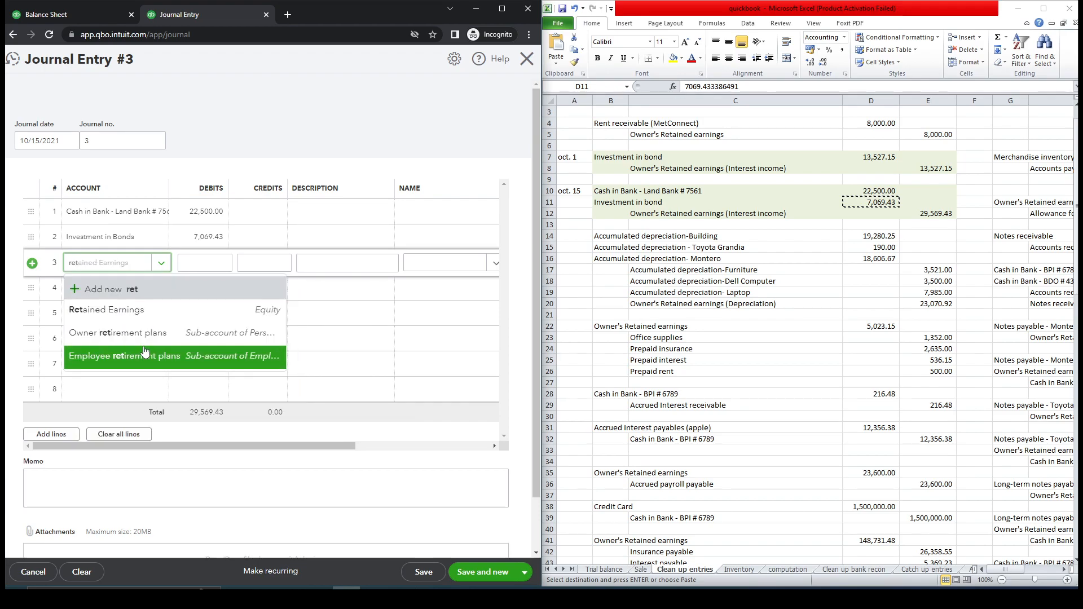
pyautogui.click(142, 320)
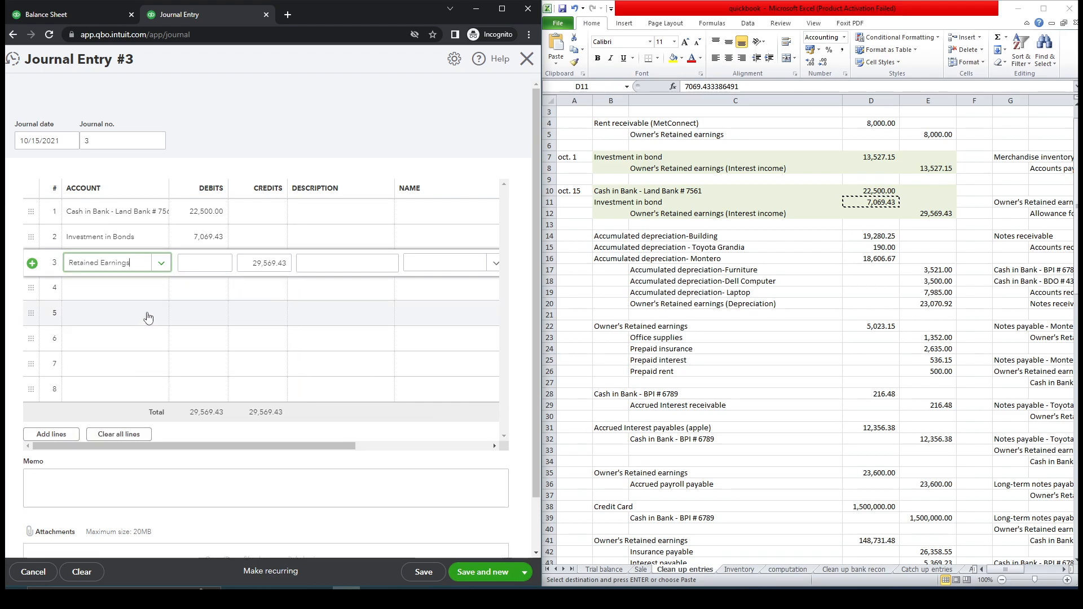
pyautogui.click(290, 297)
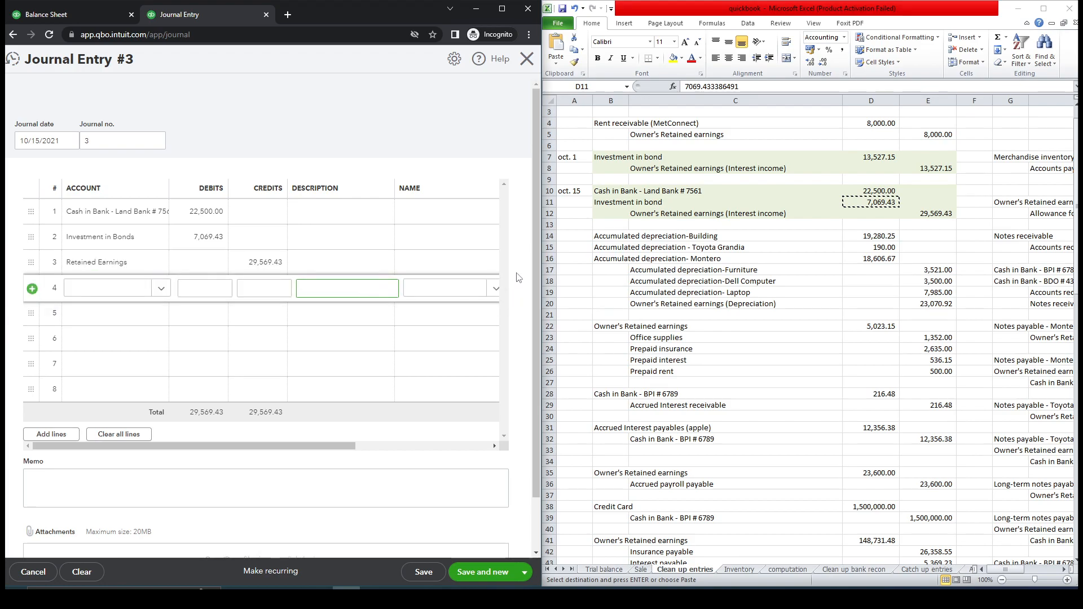
# Save and close the journal entry.
pyautogui.moveTo(539, 228)
pyautogui.mouseDown()
pyautogui.moveTo(535, 291)
pyautogui.moveTo(540, 209)
pyautogui.mouseUp()
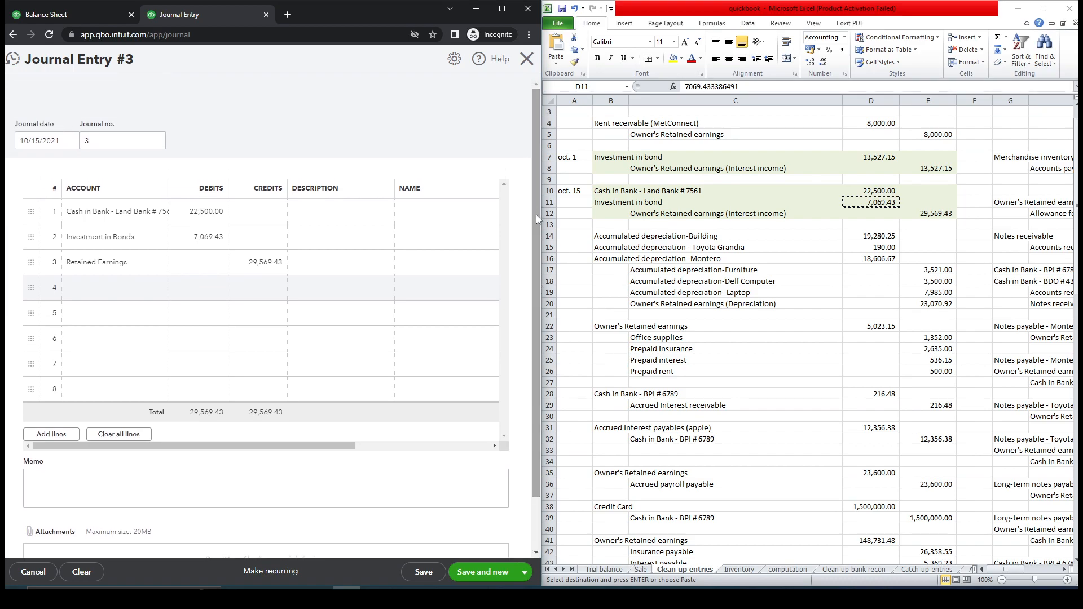
pyautogui.click(520, 573)
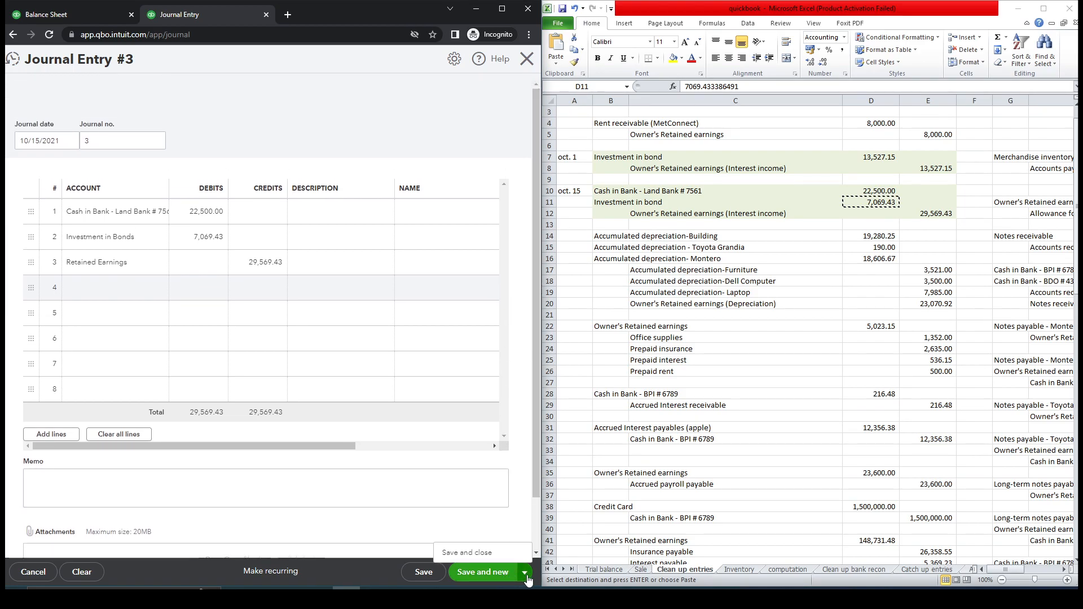
pyautogui.click(477, 554)
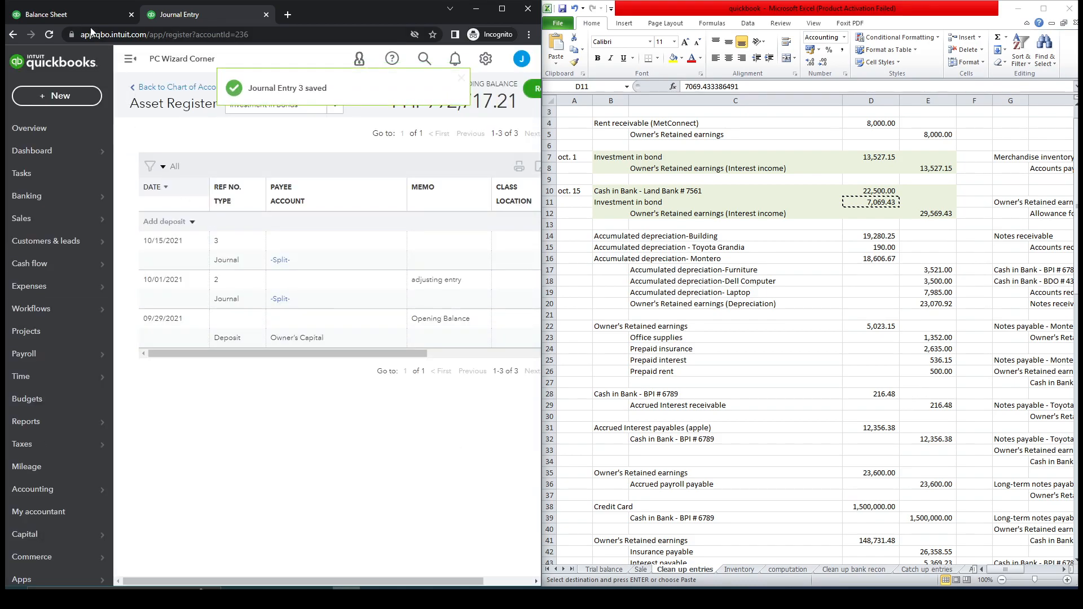
# Refresh the balance sheet and review the Investment in Bonds balance.
pyautogui.click(79, 10)
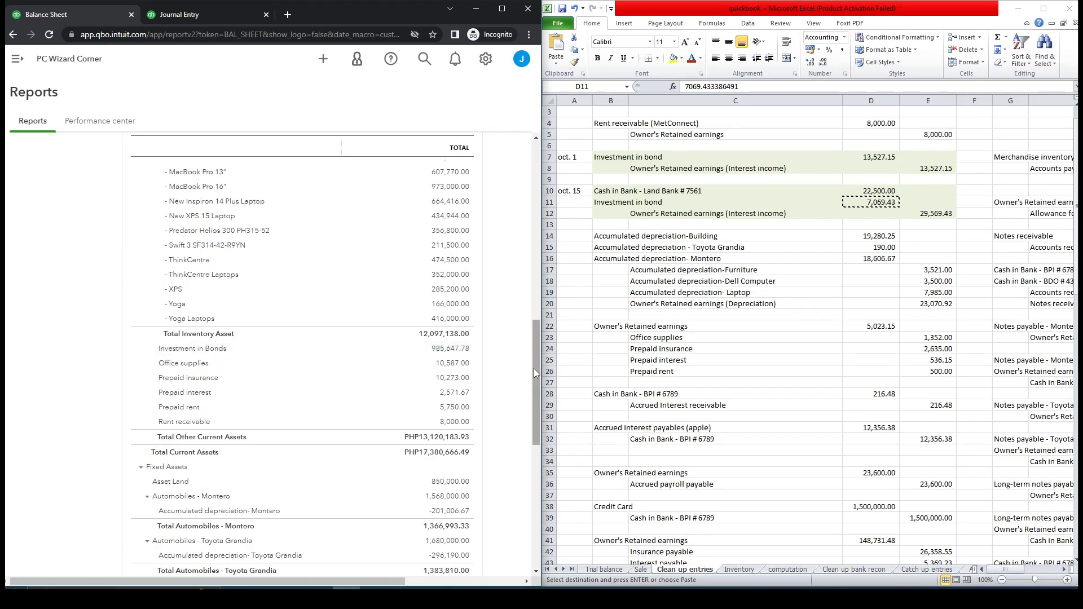
pyautogui.moveTo(534, 368); pyautogui.dragTo(536, 236)
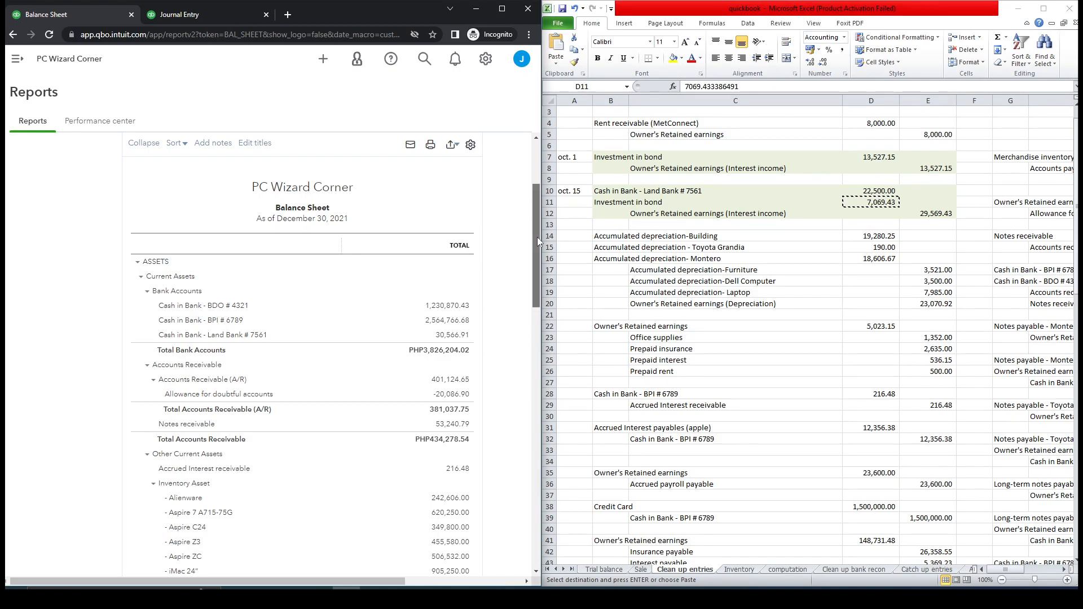
pyautogui.moveTo(537, 242); pyautogui.dragTo(523, 410)
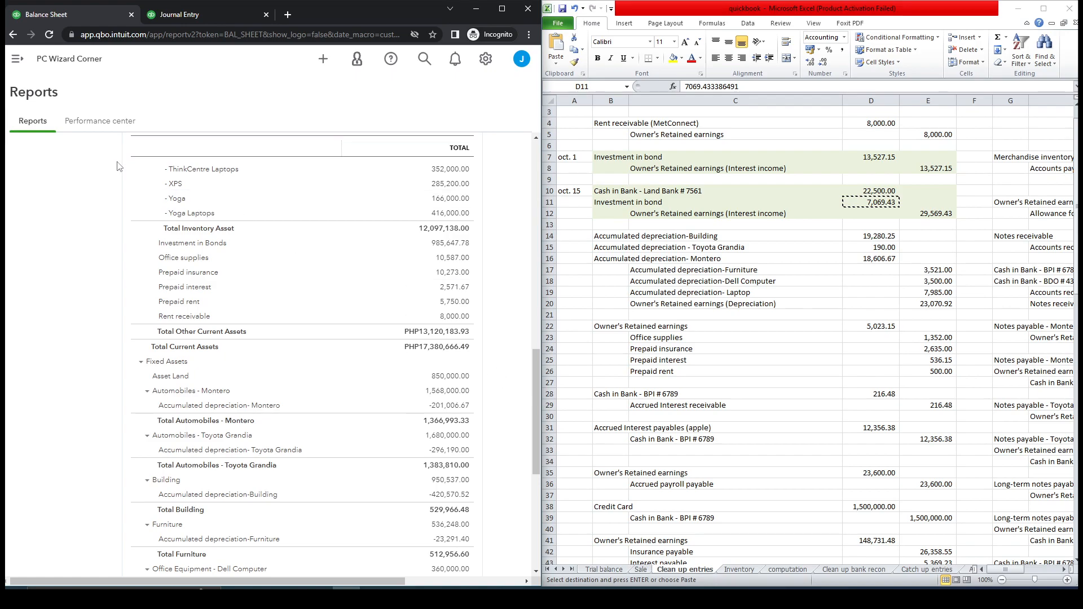
pyautogui.click(50, 35)
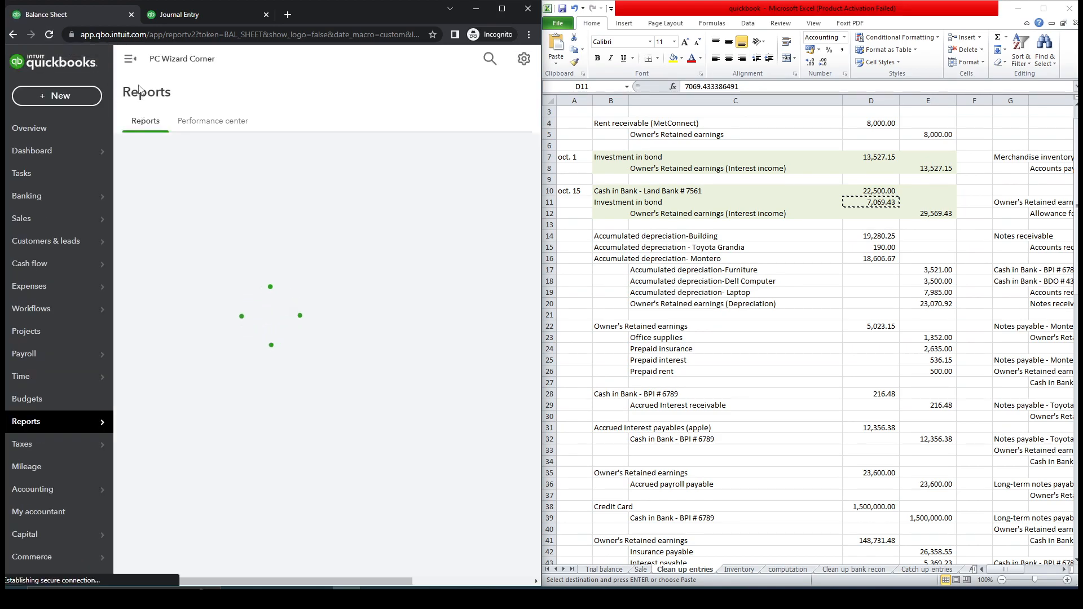
pyautogui.click(131, 63)
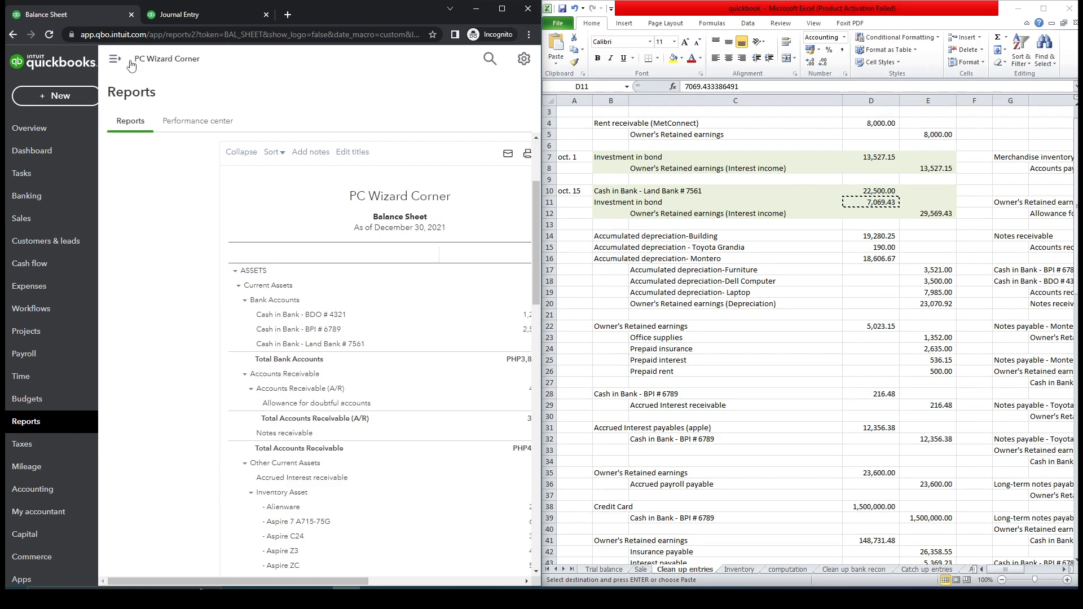
pyautogui.moveTo(538, 225); pyautogui.dragTo(539, 353)
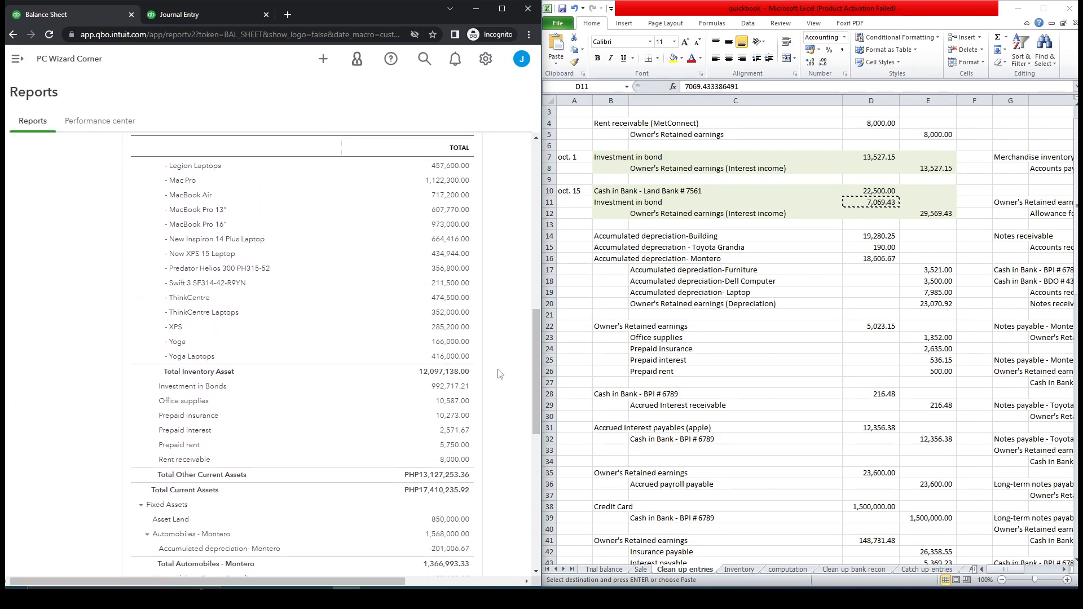
# Open the computation sheet and compare the bond book value schedule with the balance sheet's Investment in Bonds line.
pyautogui.click(783, 570)
pyautogui.click(784, 570)
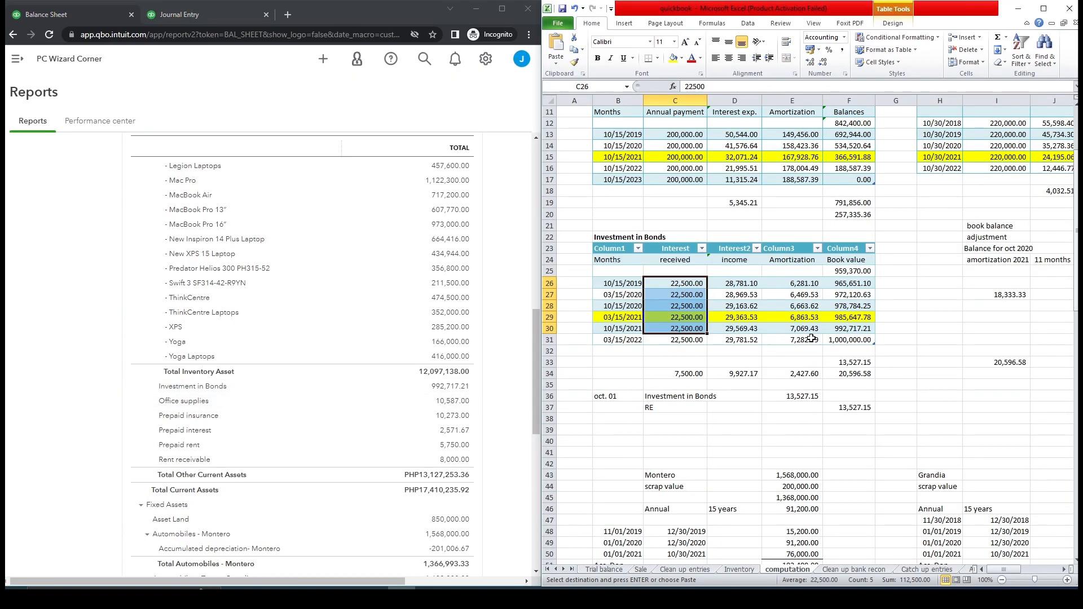
pyautogui.click(859, 333)
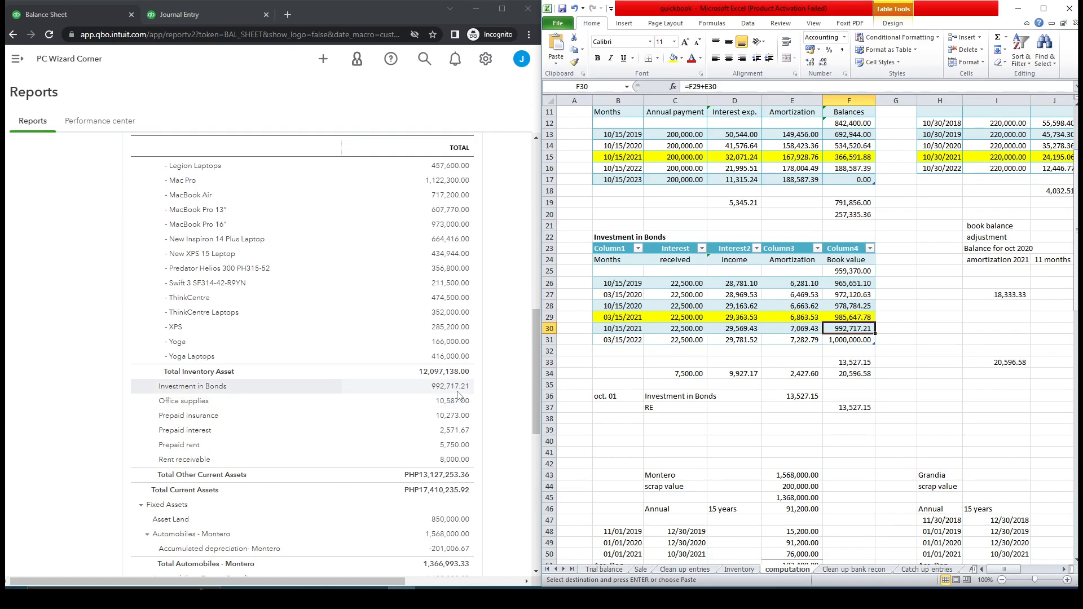
pyautogui.moveTo(536, 386); pyautogui.dragTo(537, 256)
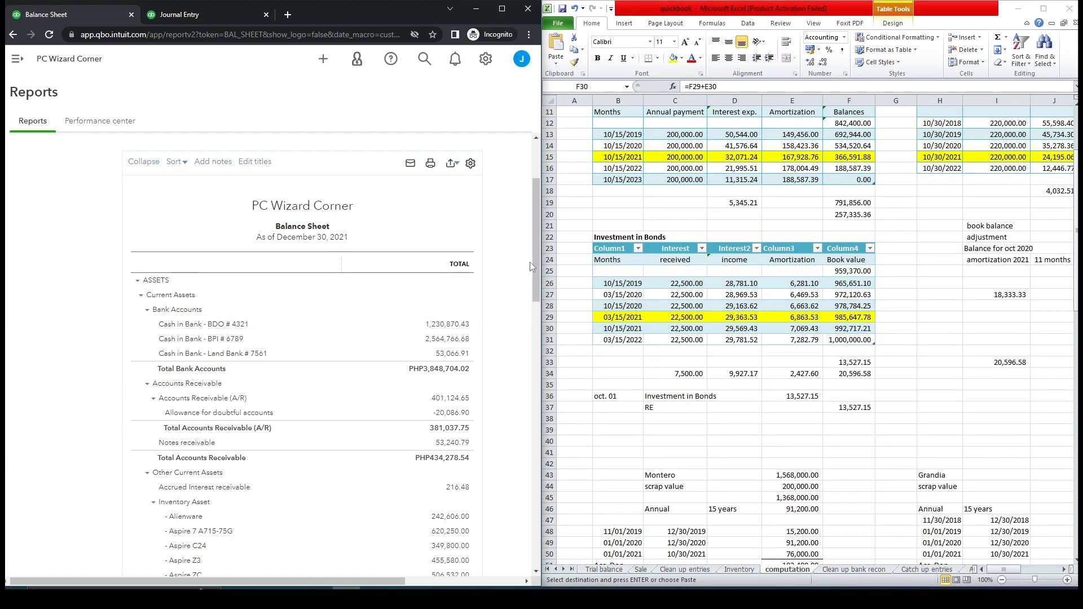
pyautogui.scroll(3, 534, 256)
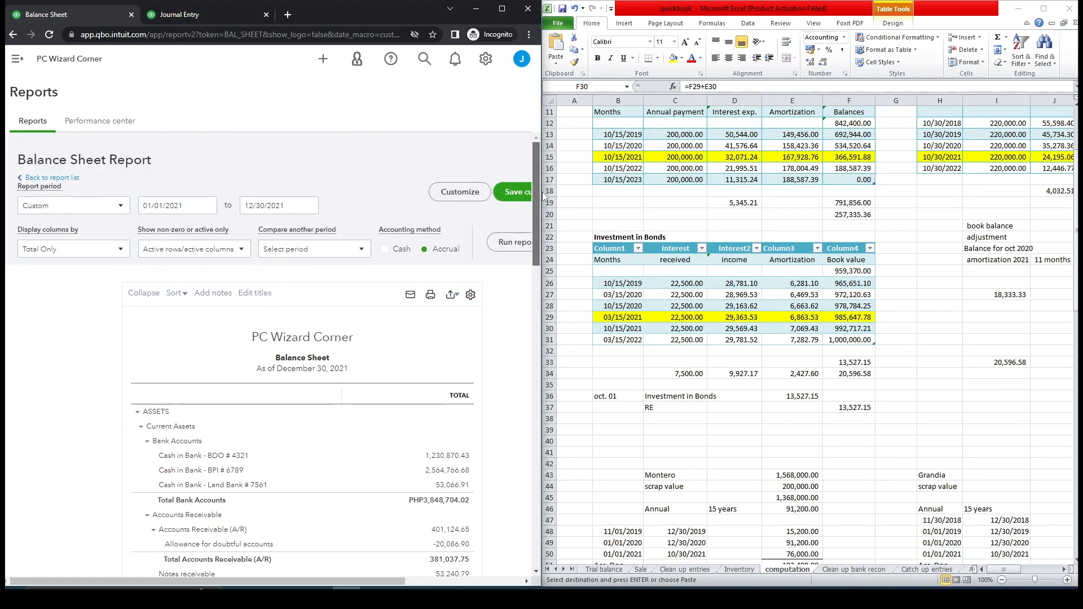
# Set the balance sheet to show columns by Months for 09/30/2021 to 10/31/2021 and run the report.
pyautogui.click(123, 251)
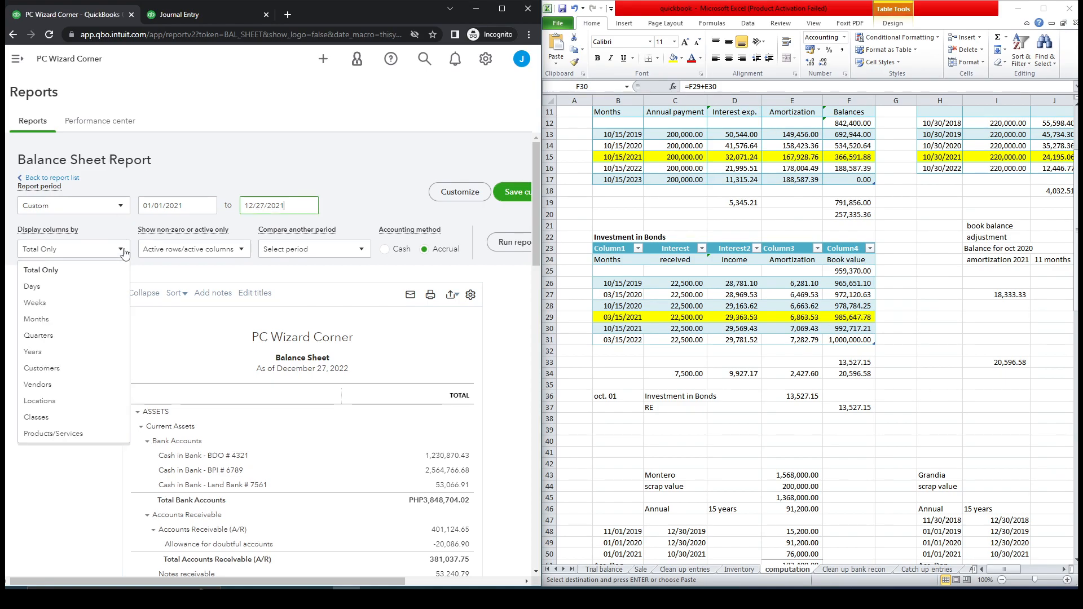
pyautogui.click(85, 320)
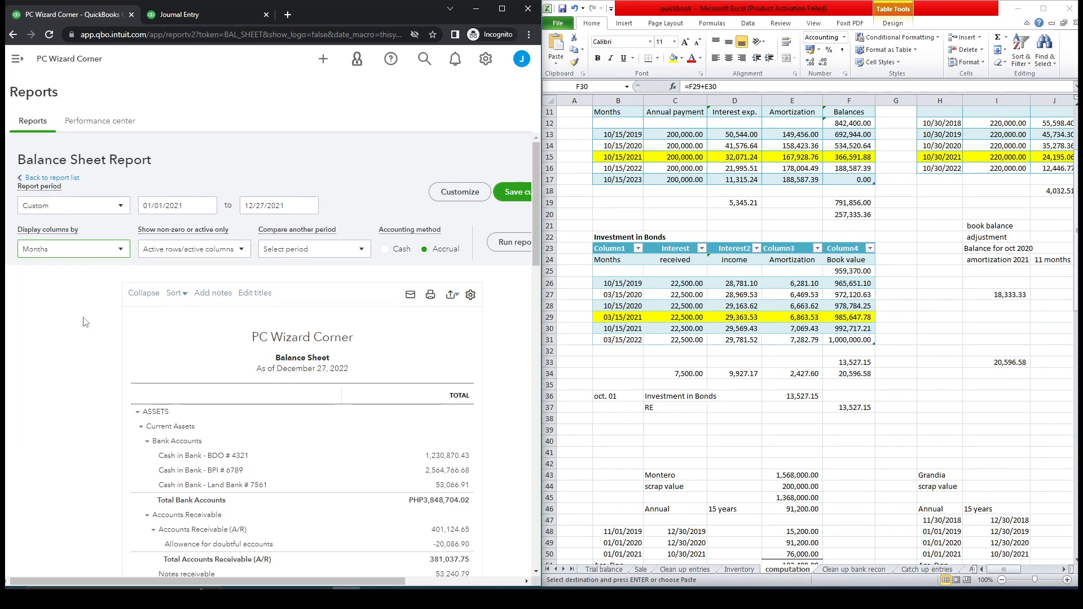
pyautogui.doubleClick(146, 207)
pyautogui.write('09/')
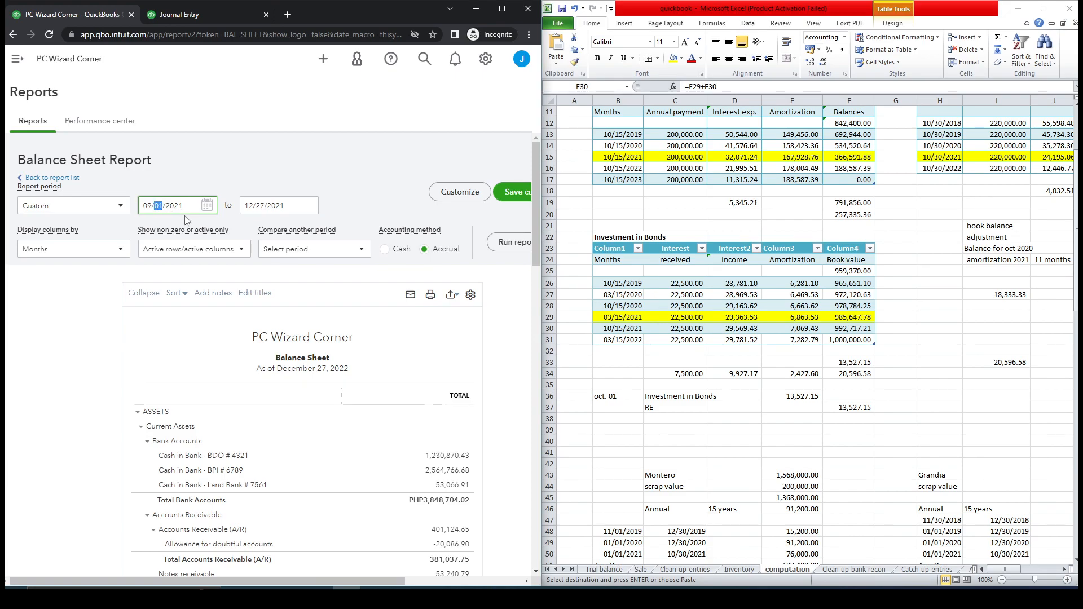
pyautogui.write('30')
pyautogui.doubleClick(250, 206)
pyautogui.write('10/')
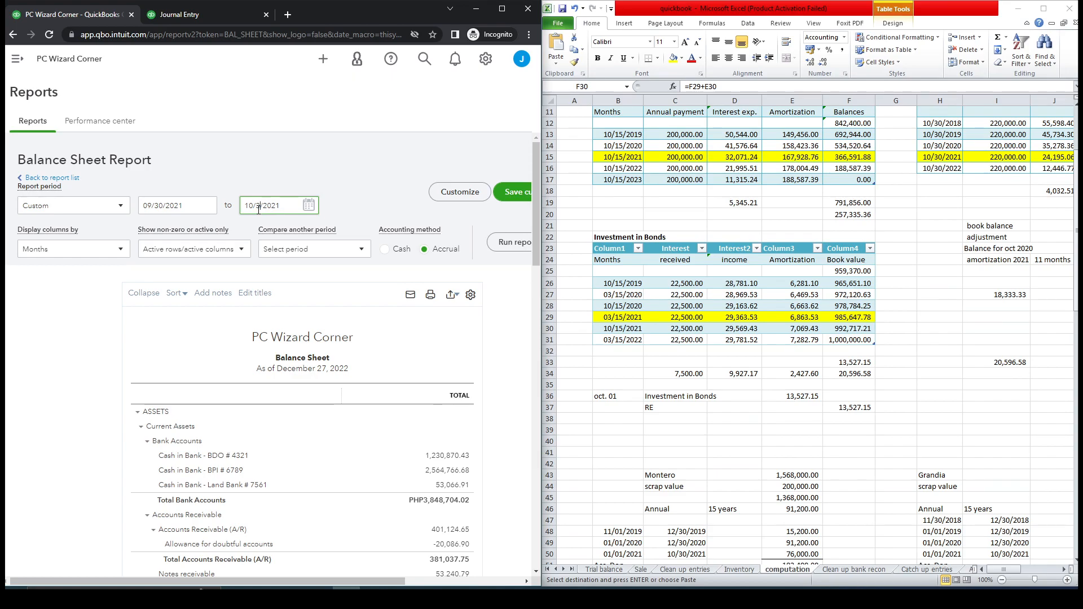
pyautogui.write('31')
pyautogui.click(500, 252)
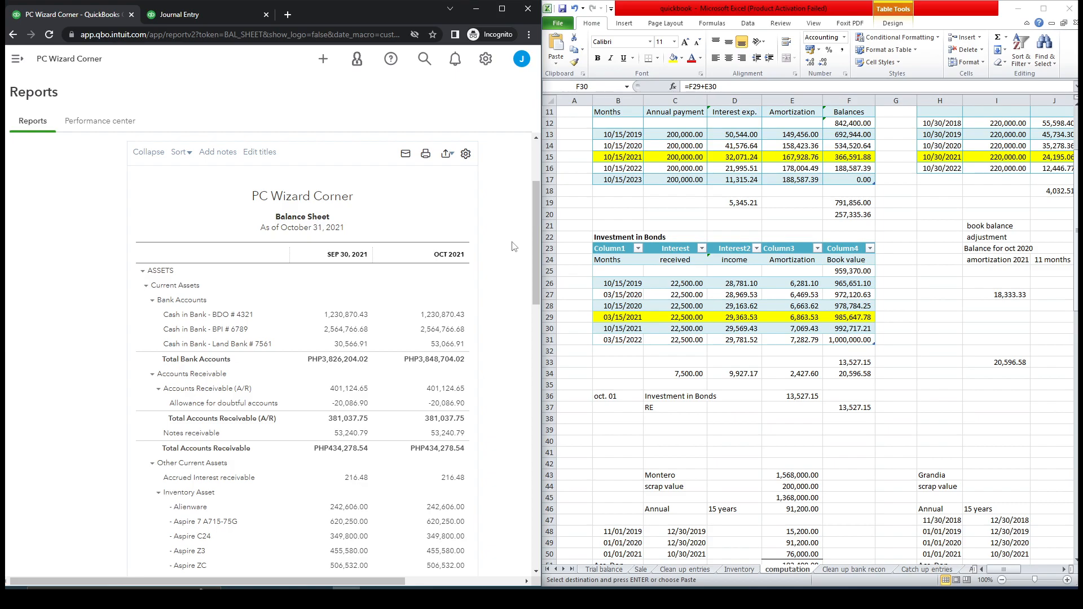
# Collapse the Inventory Asset group and compare the monthly Investment in Bonds balances with the schedule's book values.
pyautogui.moveTo(536, 203); pyautogui.dragTo(536, 224)
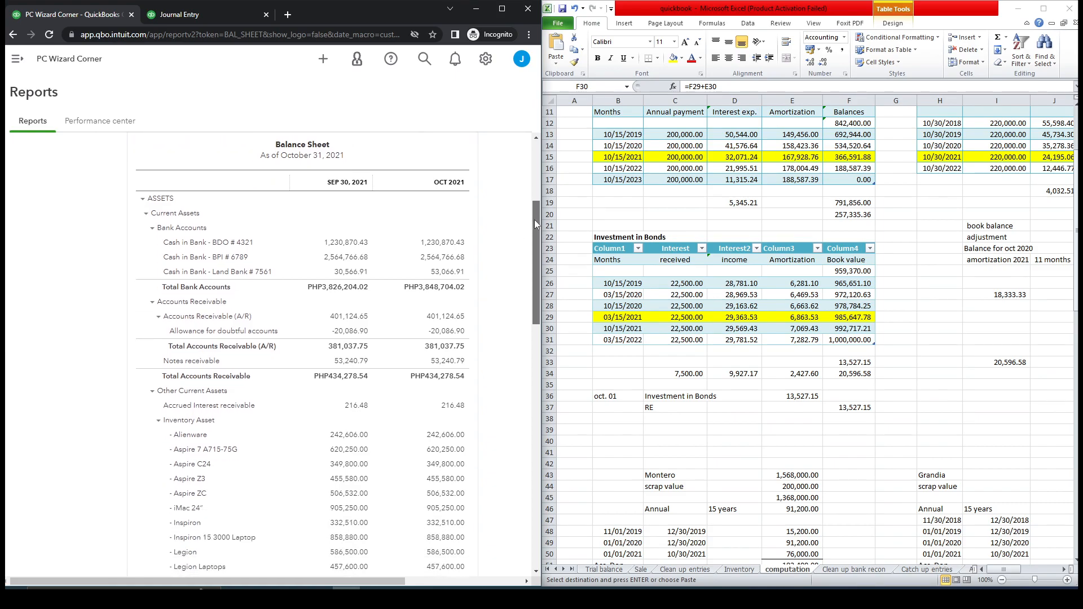
pyautogui.click(157, 422)
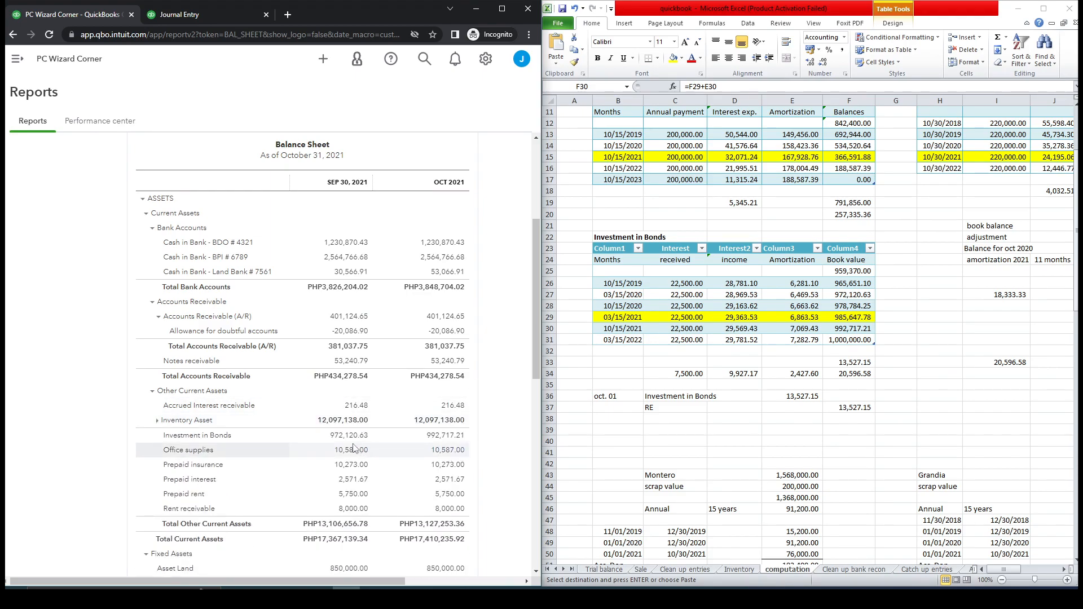
pyautogui.hotkey('alt', 'Tab')
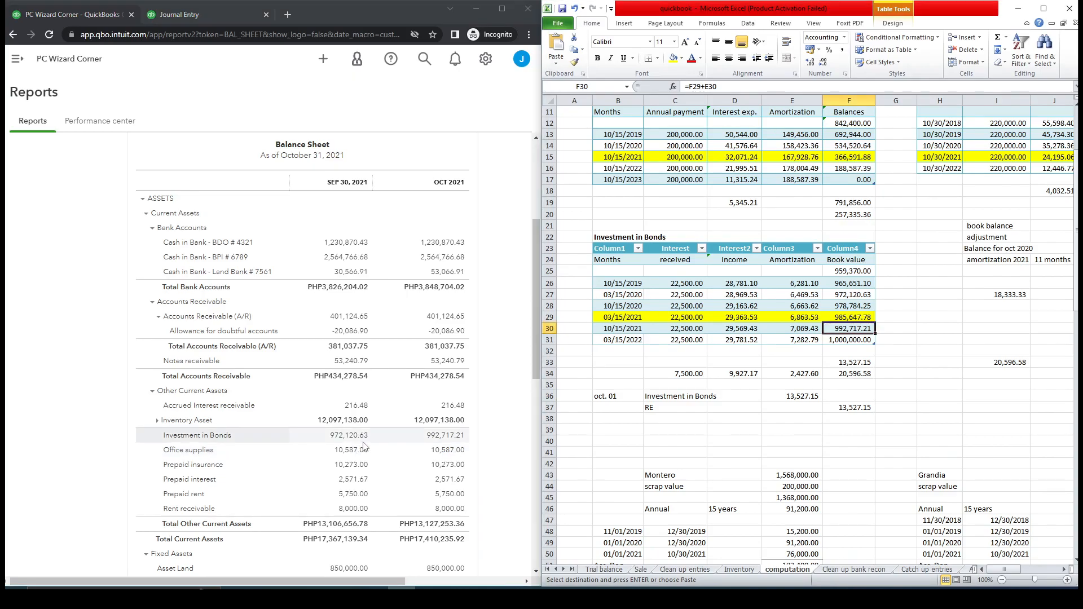
pyautogui.click(862, 296)
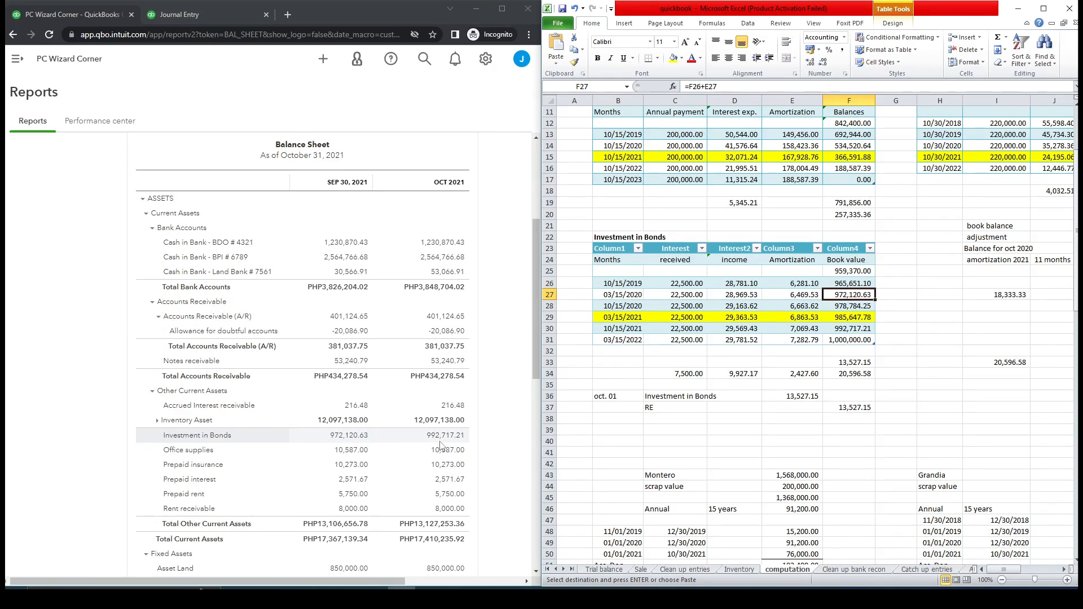
pyautogui.click(632, 328)
pyautogui.click(843, 331)
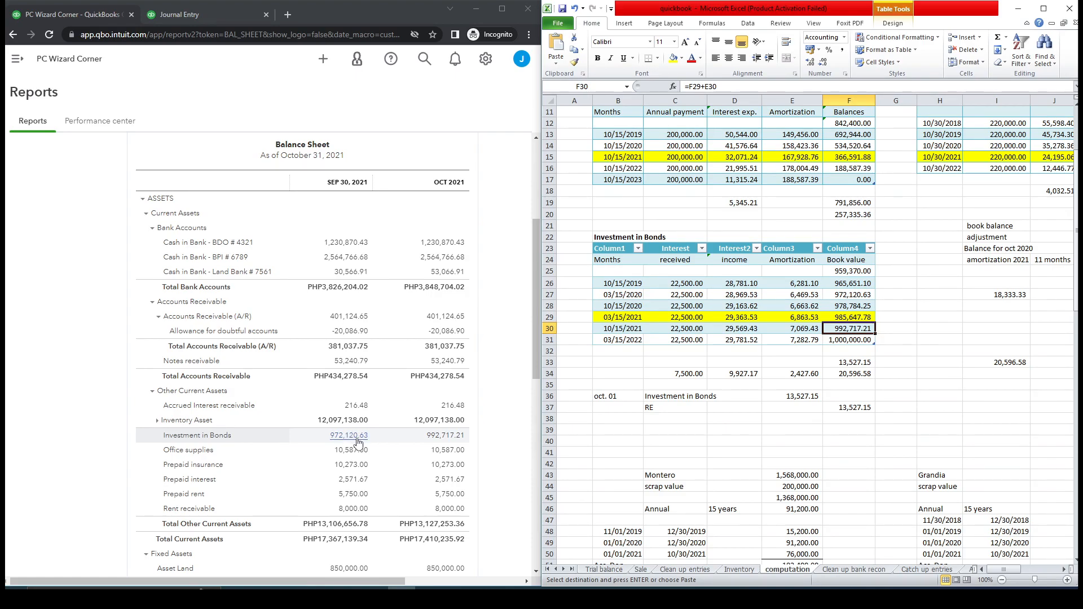
pyautogui.doubleClick(864, 317)
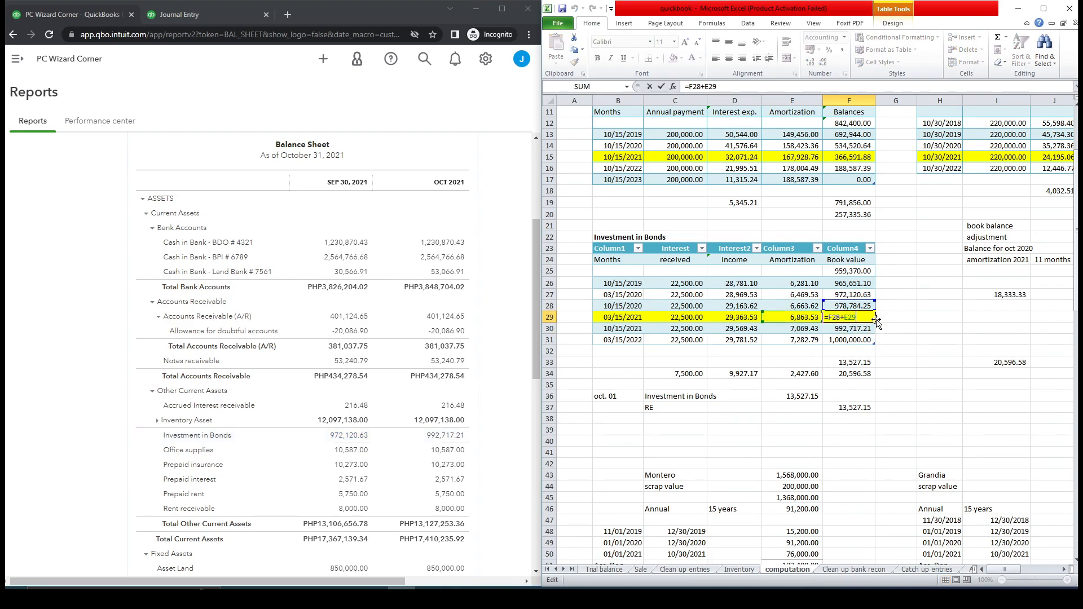
pyautogui.press('Escape')
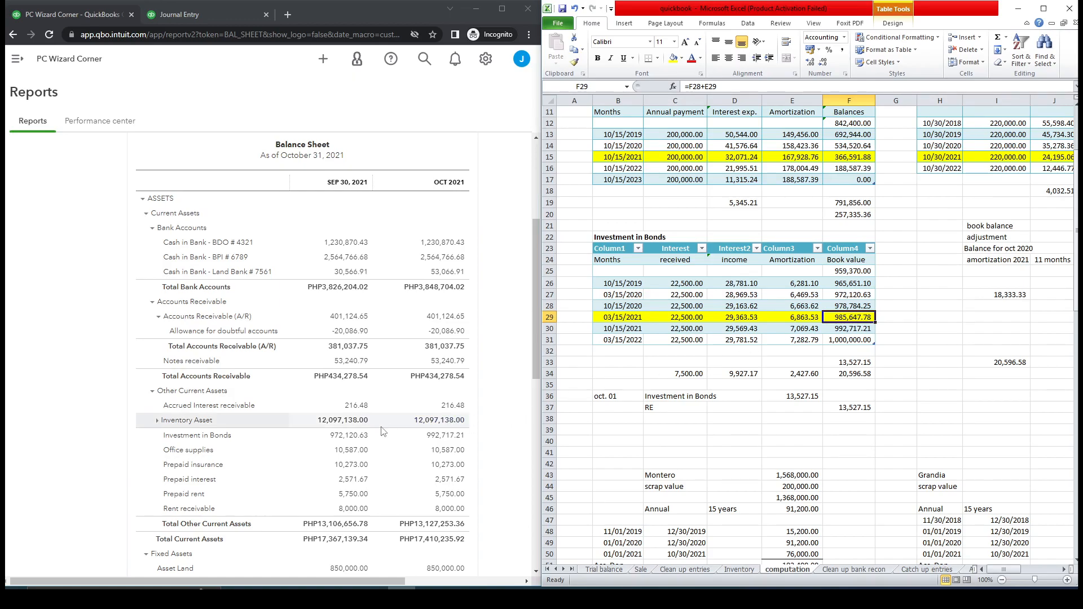
# Open Journal Entry No.2, change its date to 09/29/2021, and save and close it.
pyautogui.click(180, 14)
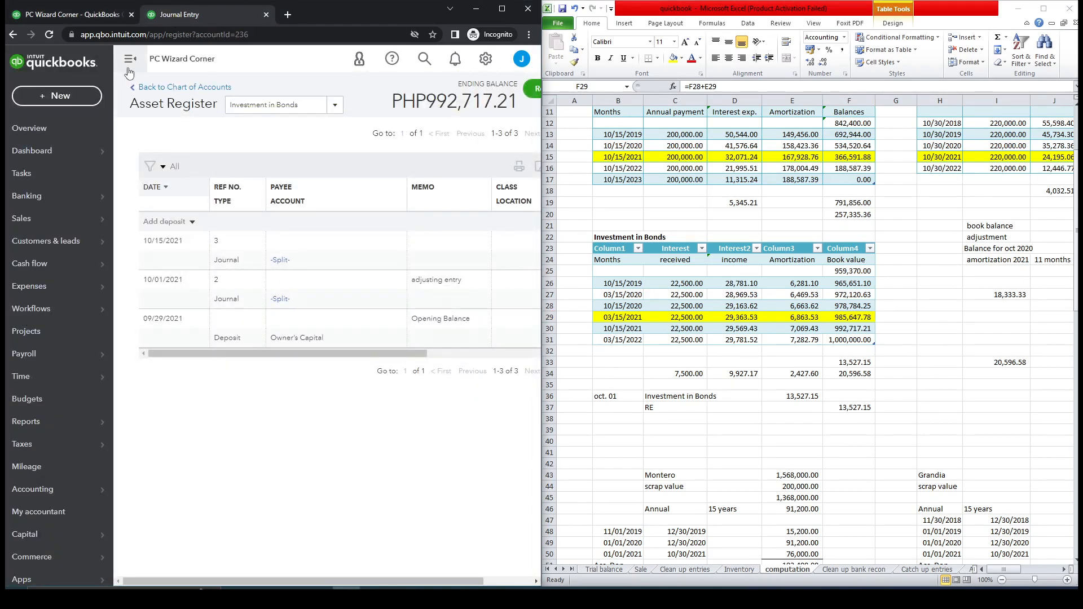
pyautogui.click(69, 97)
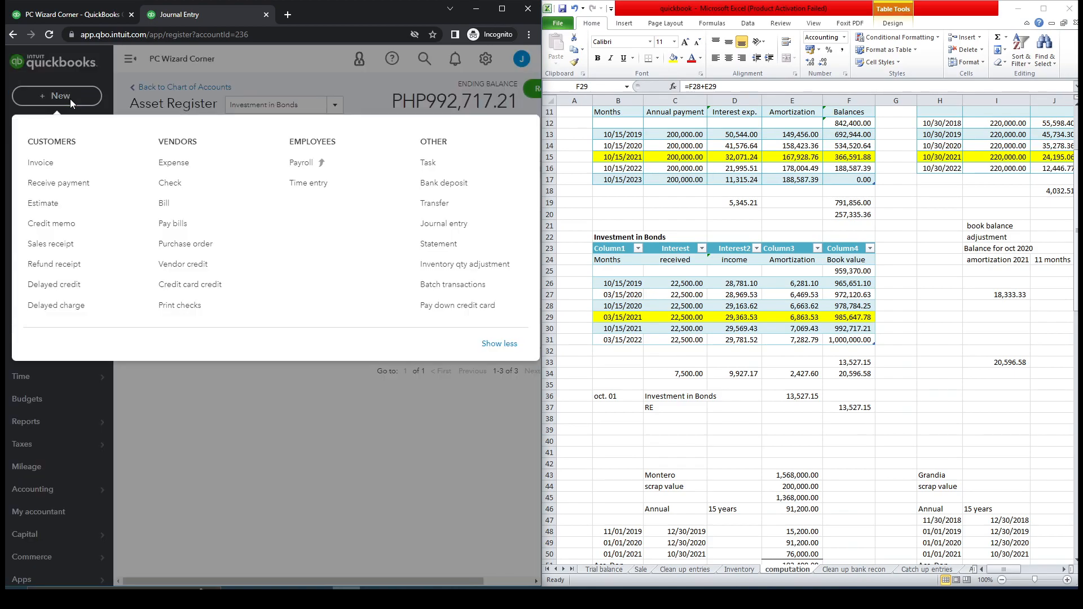
pyautogui.click(450, 224)
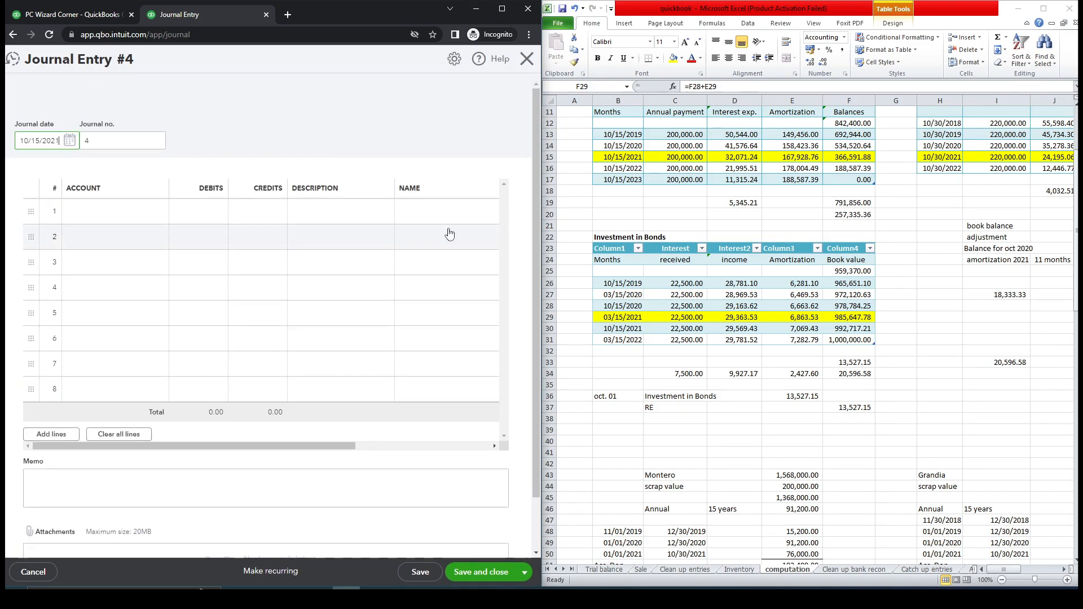
pyautogui.click(13, 58)
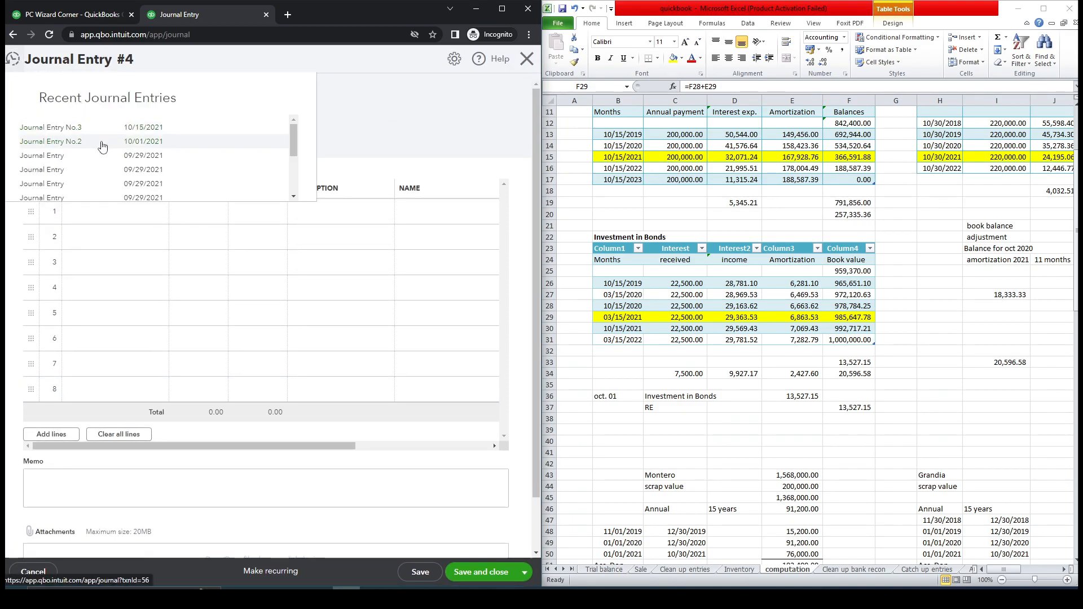
pyautogui.click(102, 146)
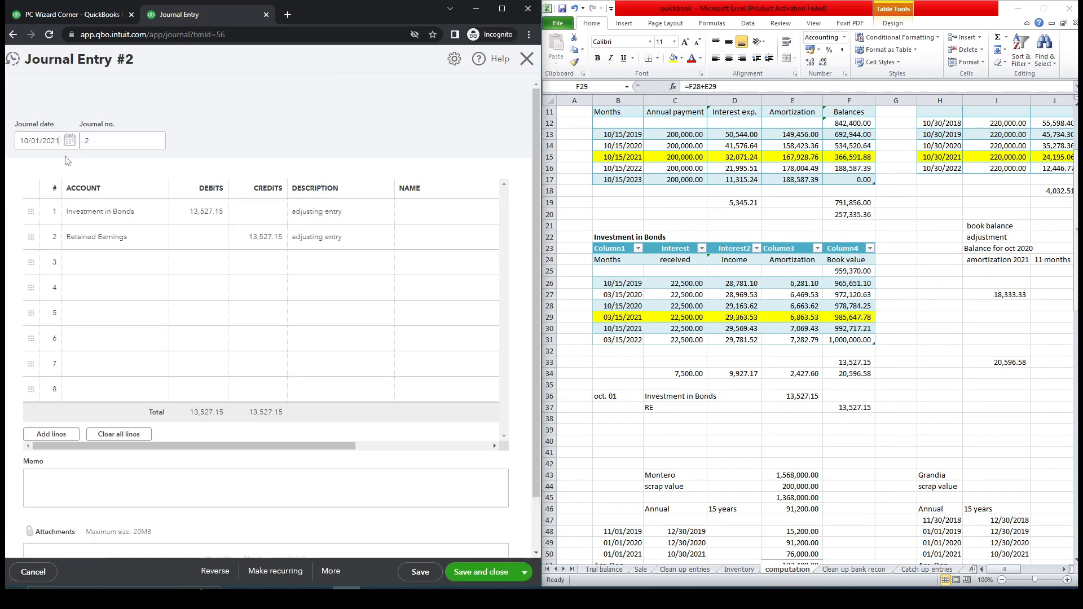
pyautogui.moveTo(27, 141); pyautogui.dragTo(17, 140)
pyautogui.write('09')
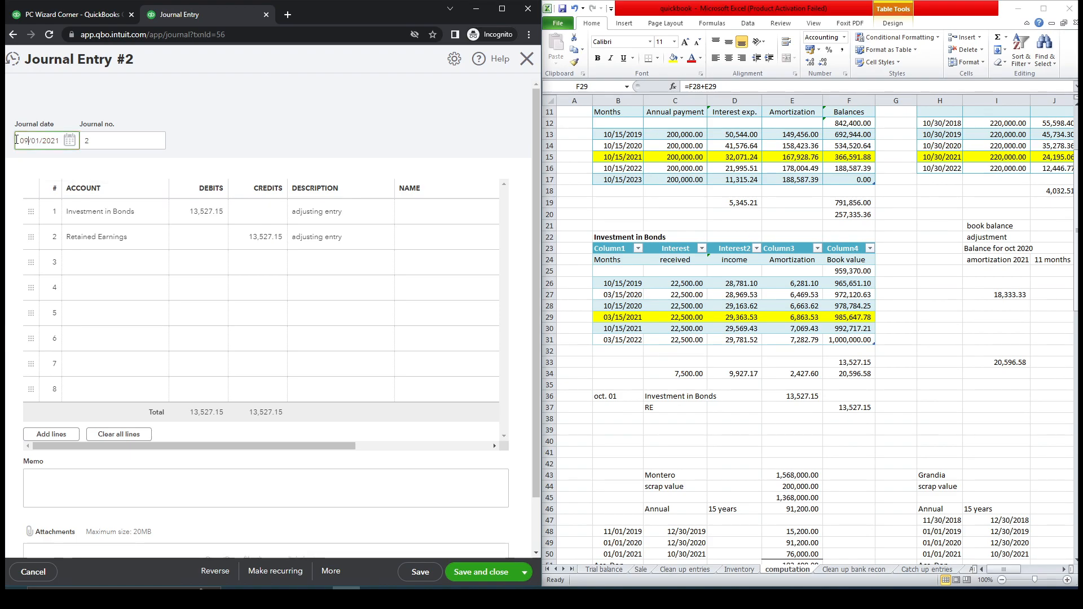
pyautogui.moveTo(32, 141); pyautogui.dragTo(39, 141)
pyautogui.write('29')
pyautogui.click(479, 574)
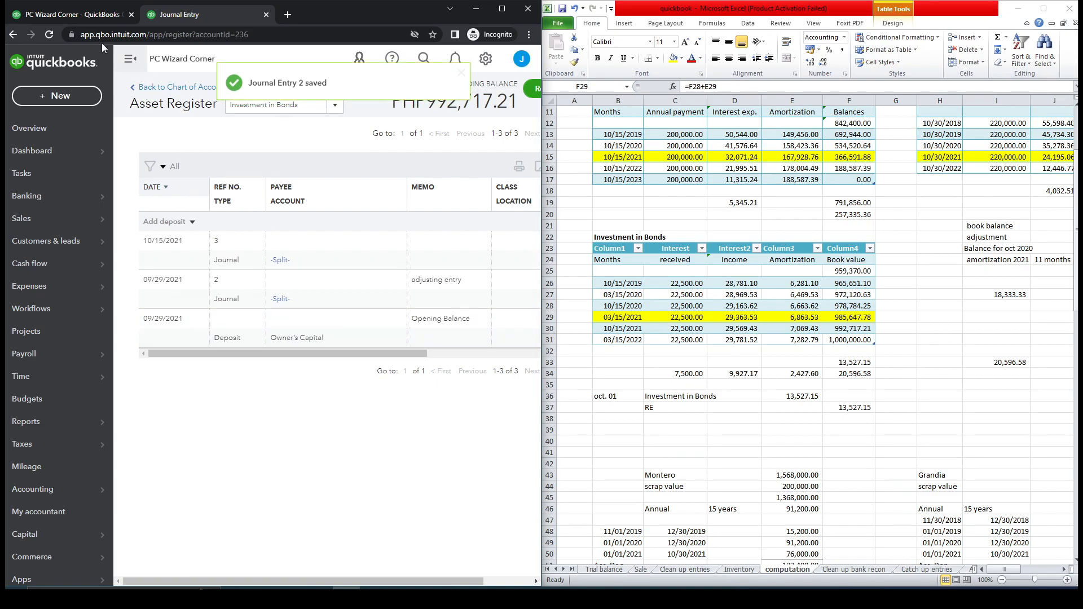
# Refresh the balance sheet and compare its Investment in Bonds balances with the trial balance sheet.
pyautogui.click(84, 21)
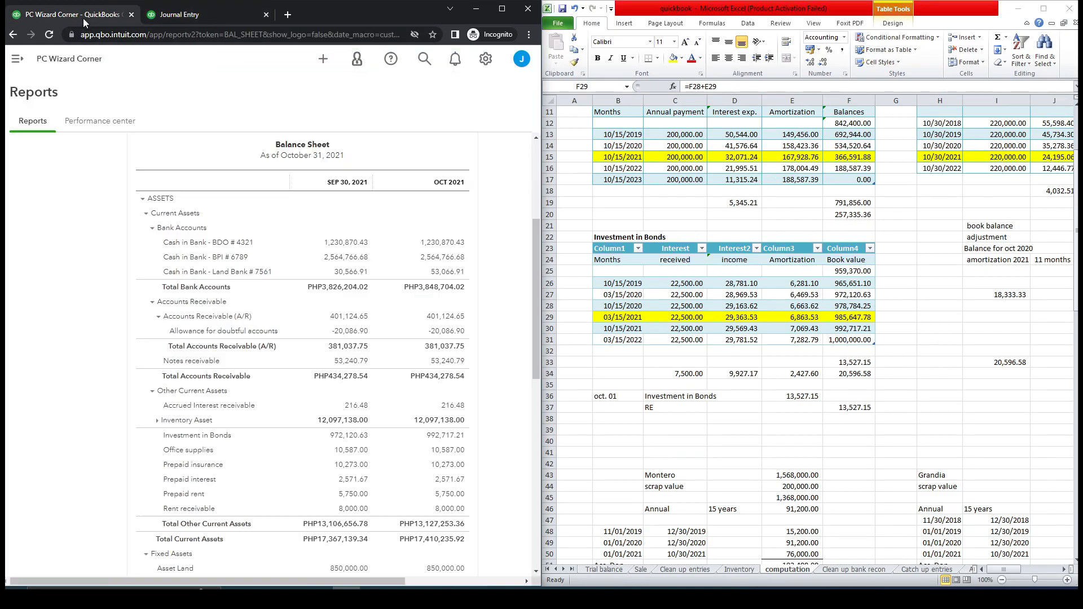
pyautogui.click(49, 34)
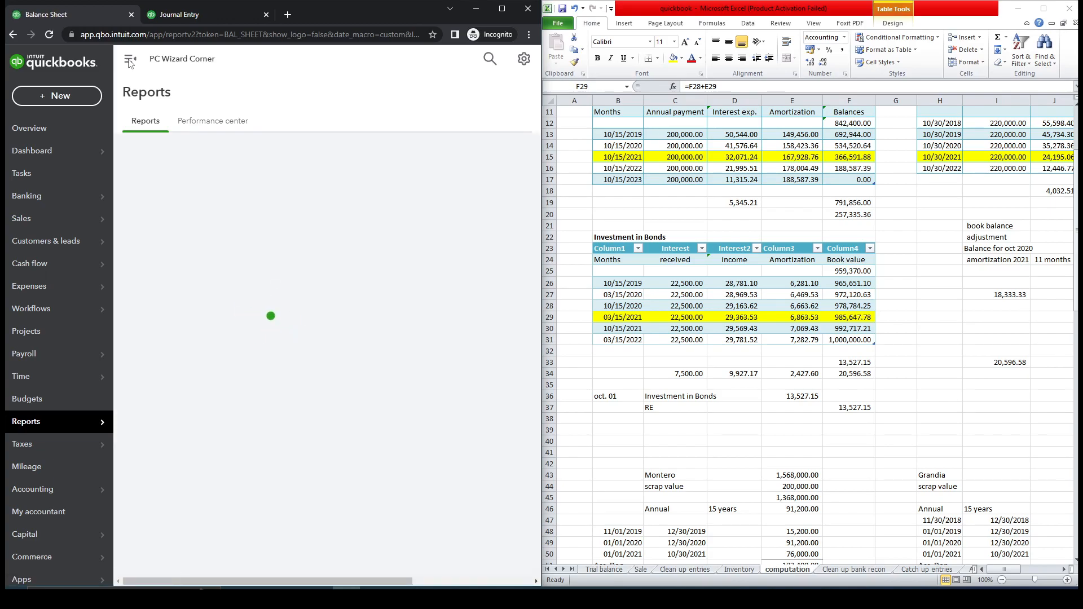
pyautogui.click(129, 63)
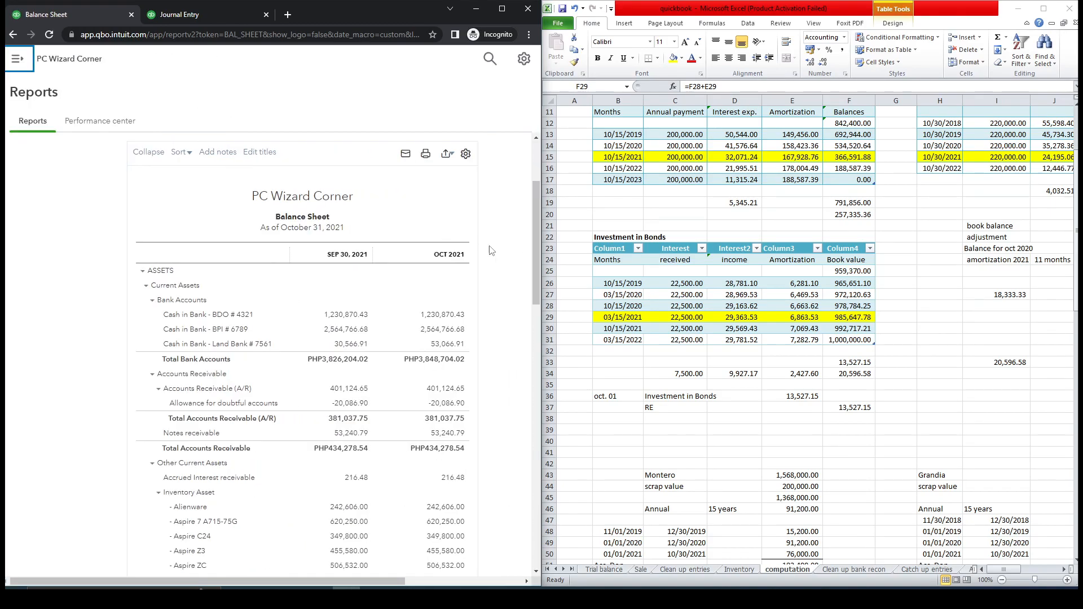
pyautogui.moveTo(540, 232); pyautogui.dragTo(540, 368)
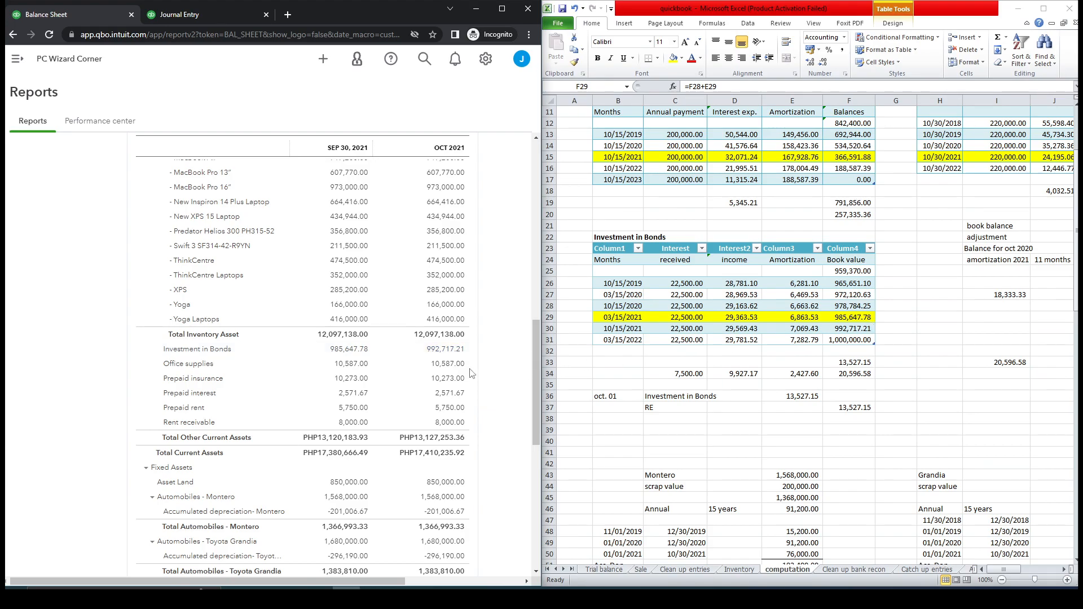
pyautogui.scroll(2, 533, 367)
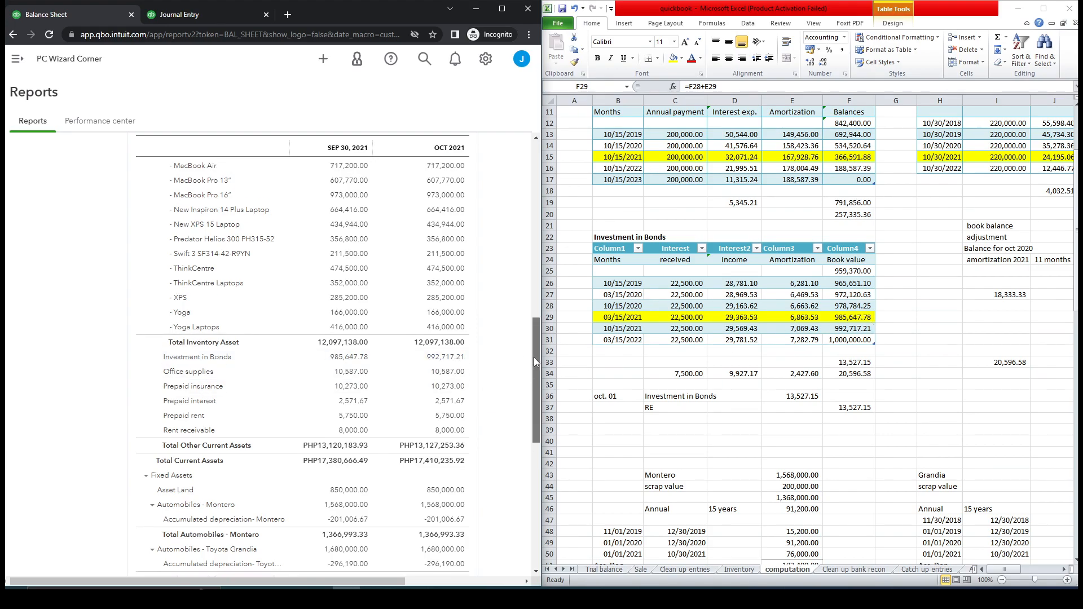
pyautogui.click(613, 569)
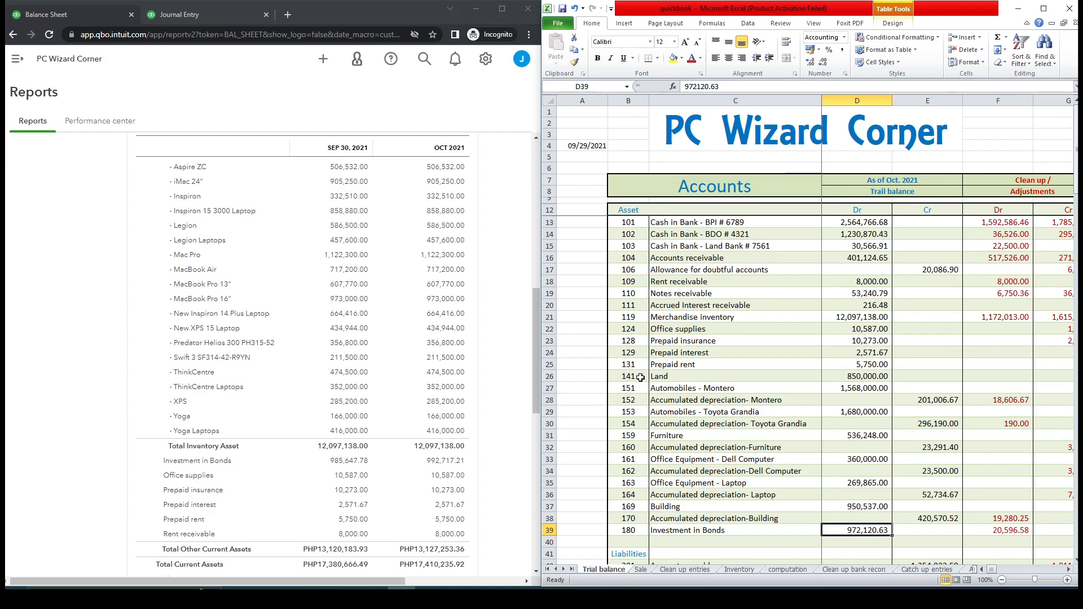
pyautogui.click(533, 397)
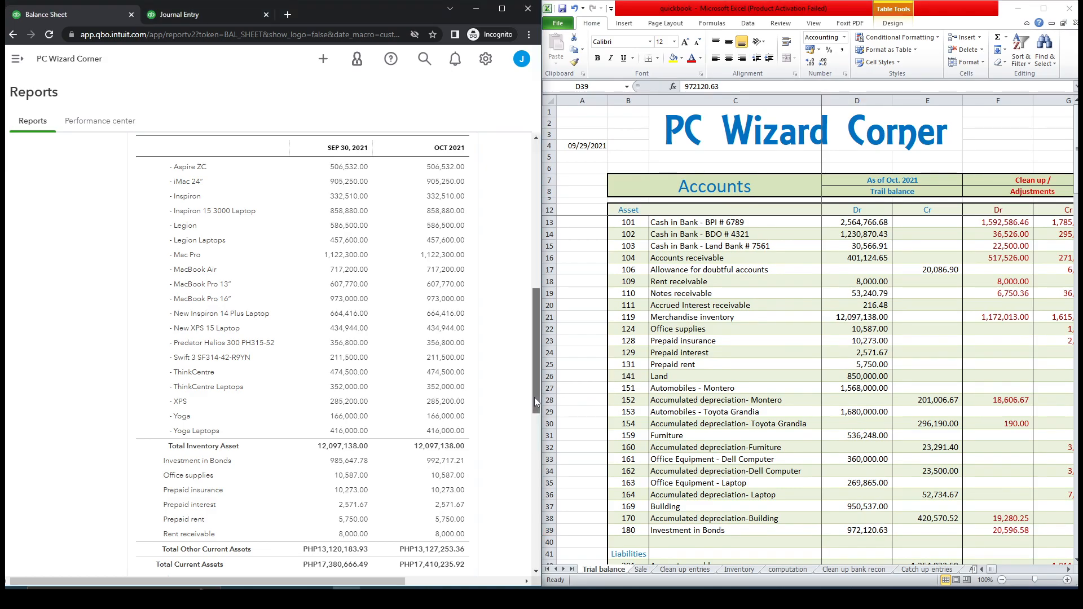
pyautogui.moveTo(534, 402); pyautogui.dragTo(533, 286)
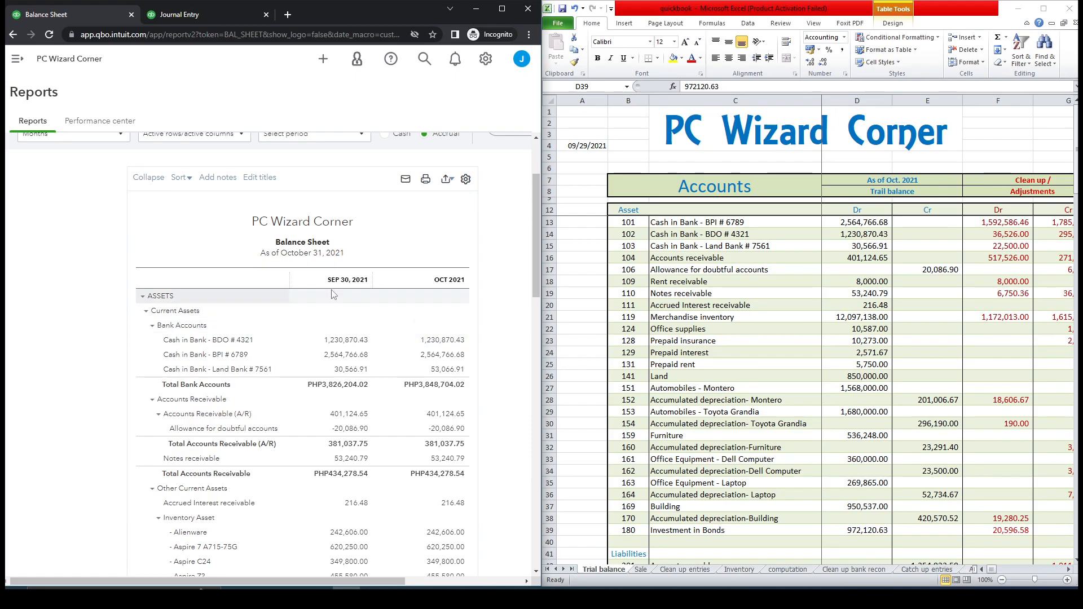